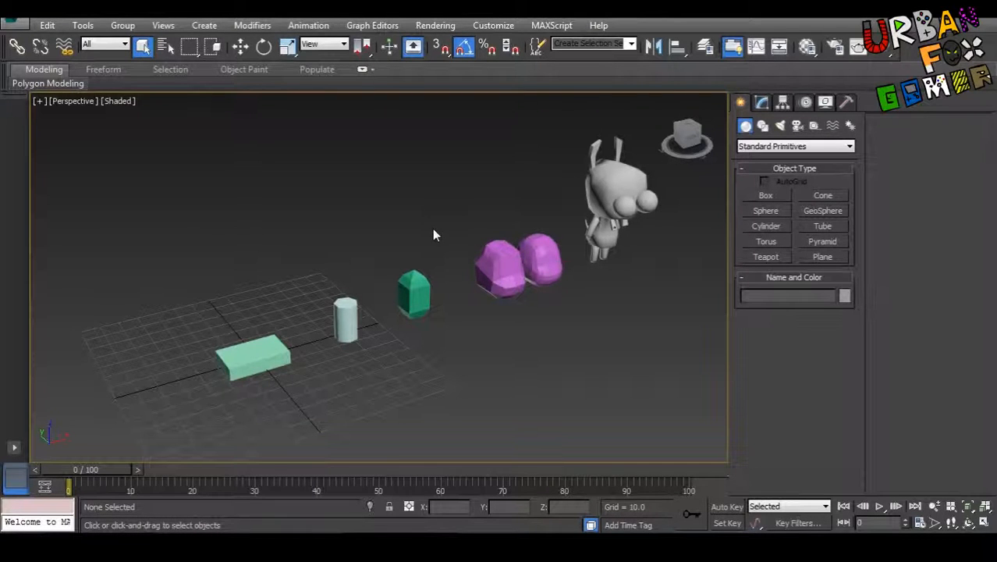
Step: Examine the sample objects in the scene, from the flat box and cylinder to the pink shapes and the grey character
middle_click_drag(426, 248, 371, 239)
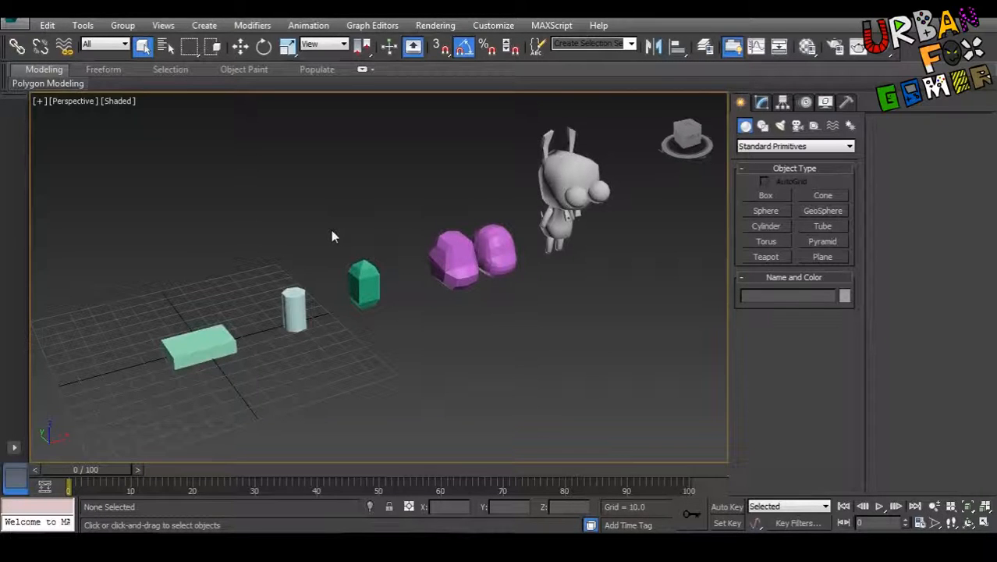
middle_click_drag(241, 256, 313, 263)
middle_click_drag(314, 348, 283, 358)
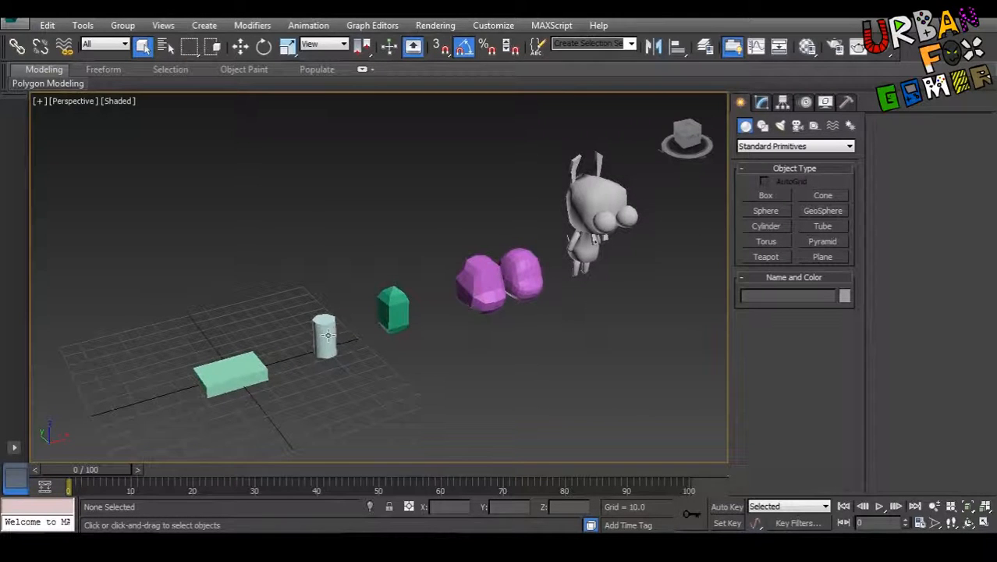
middle_click_drag(413, 319, 579, 368)
scroll(414, 352, "up", 6)
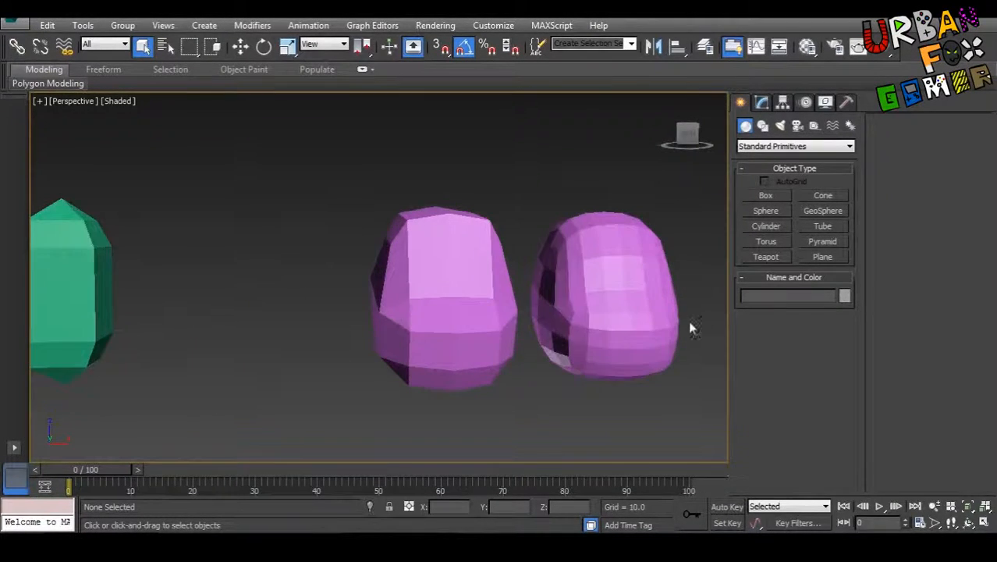
scroll(689, 328, "down", 5)
middle_click_drag(686, 324, 527, 361)
scroll(507, 332, "up", 5)
left_click(506, 329)
scroll(505, 332, "down", 3)
scroll(511, 320, "down", 3)
left_click(568, 345)
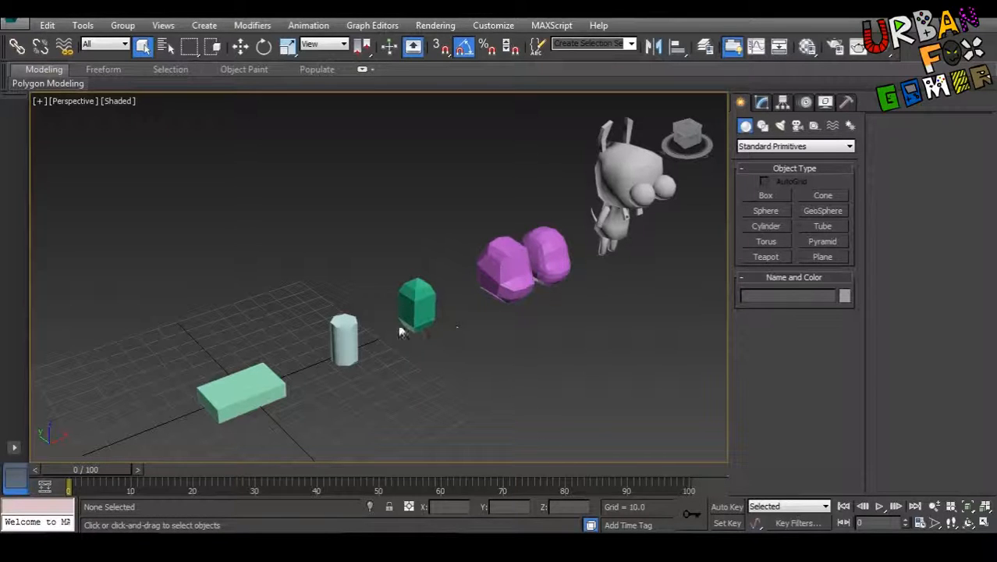
middle_click_drag(400, 330, 469, 305)
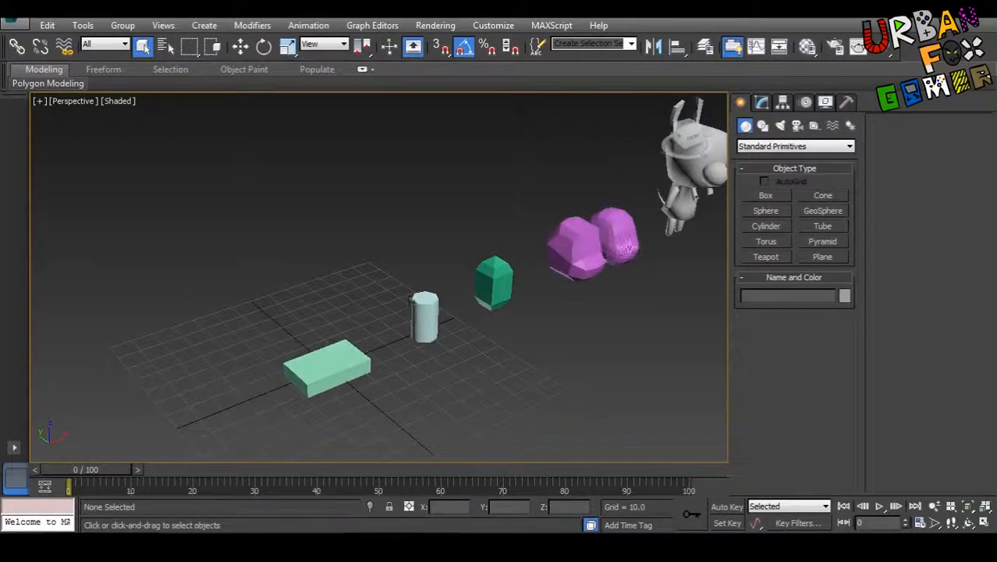
middle_click_drag(626, 248, 477, 263)
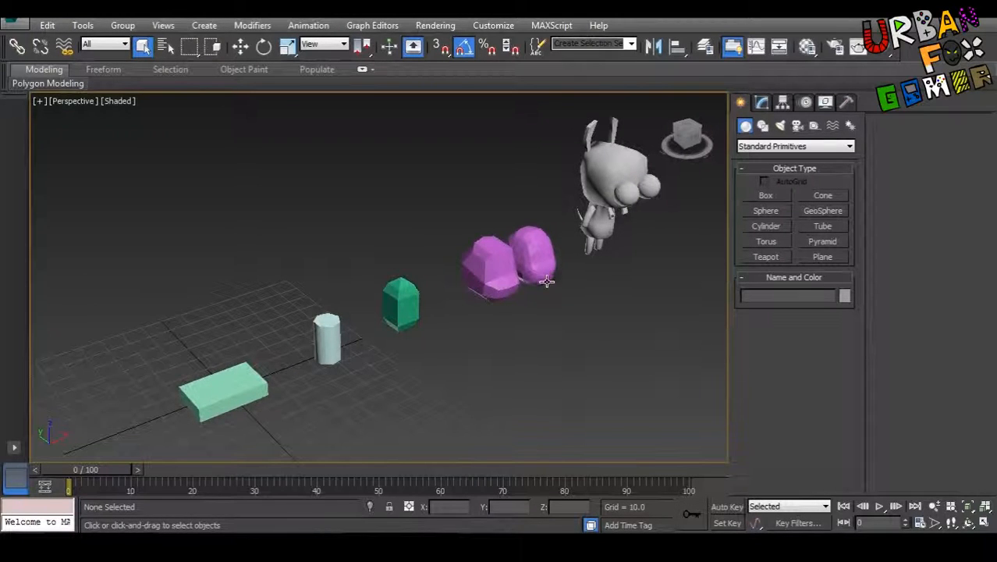
middle_click_drag(546, 281, 559, 226)
Step: Convert the flat box and the cylinder together to Editable Poly
left_click(368, 301)
key("z")
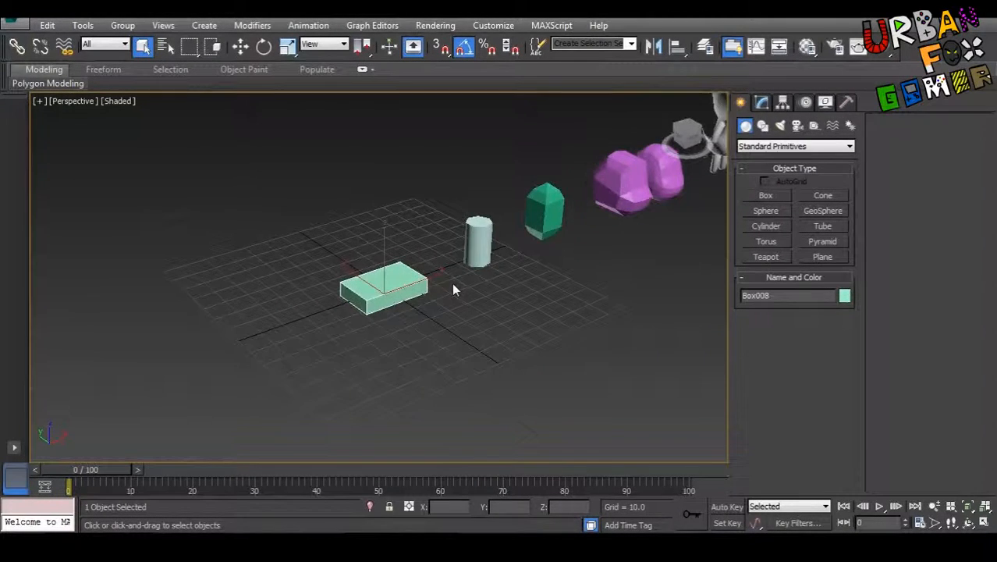
left_click(764, 103)
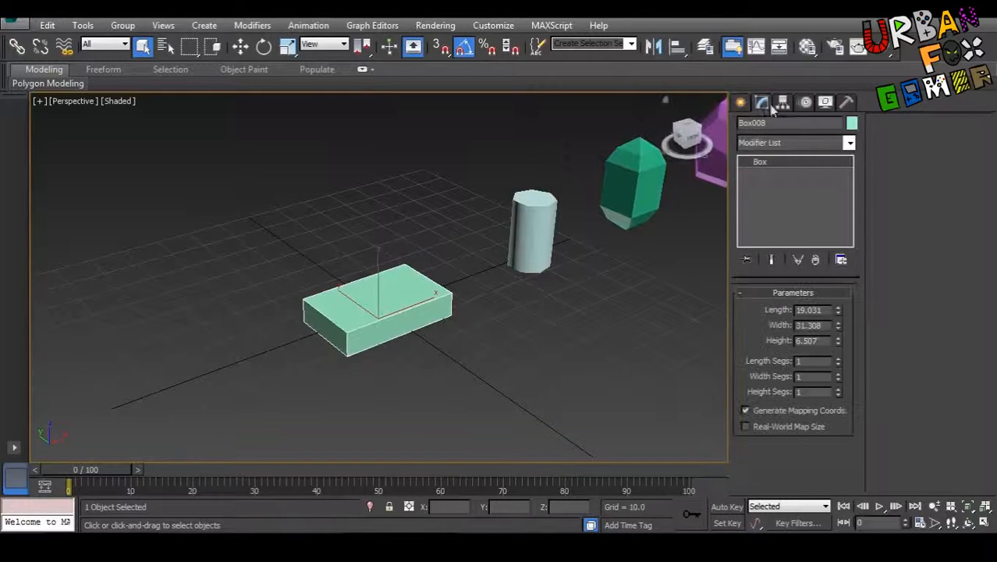
middle_click_drag(367, 200, 263, 222)
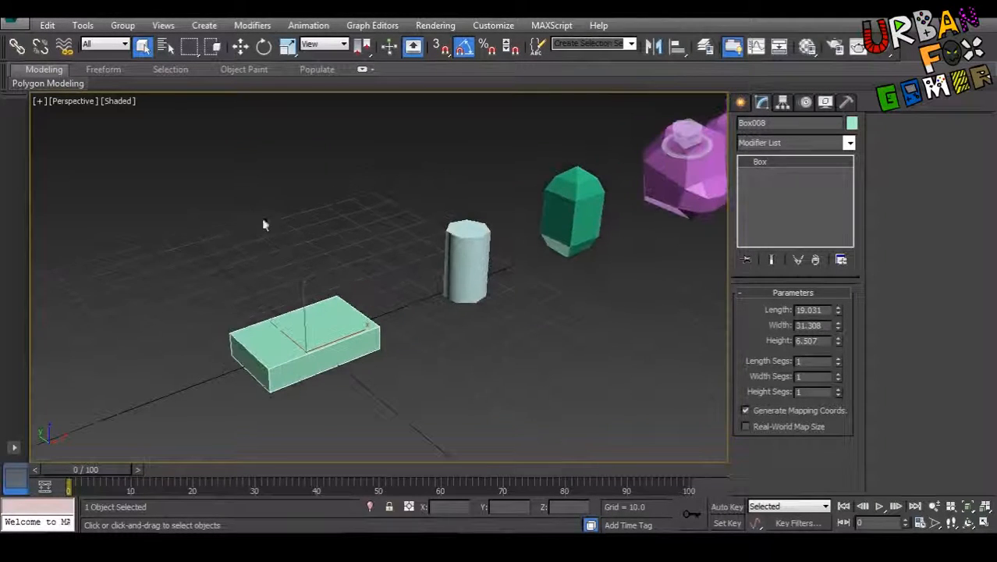
left_click_drag(240, 208, 501, 382)
right_click(477, 261)
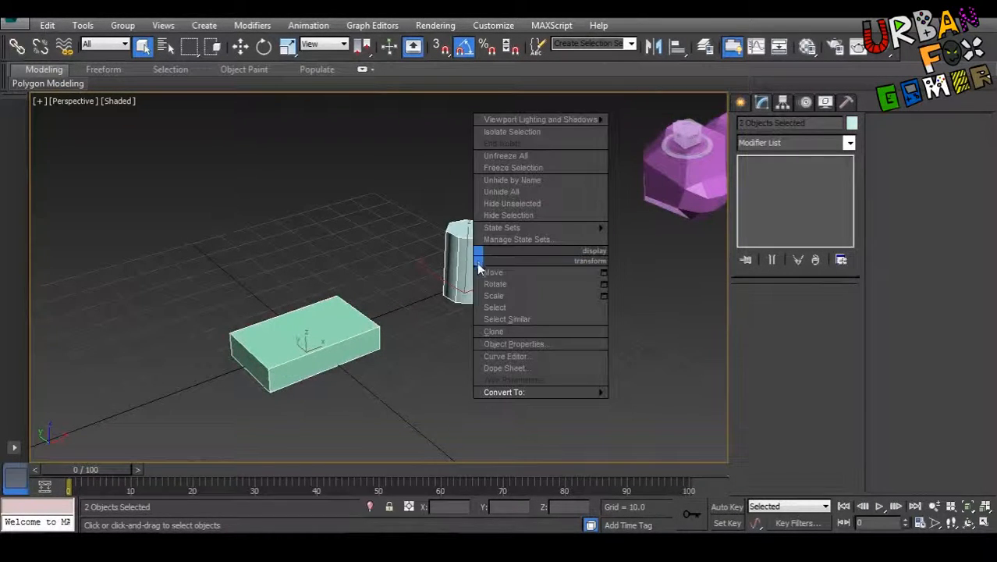
mouse_move(592, 392)
left_click(634, 404)
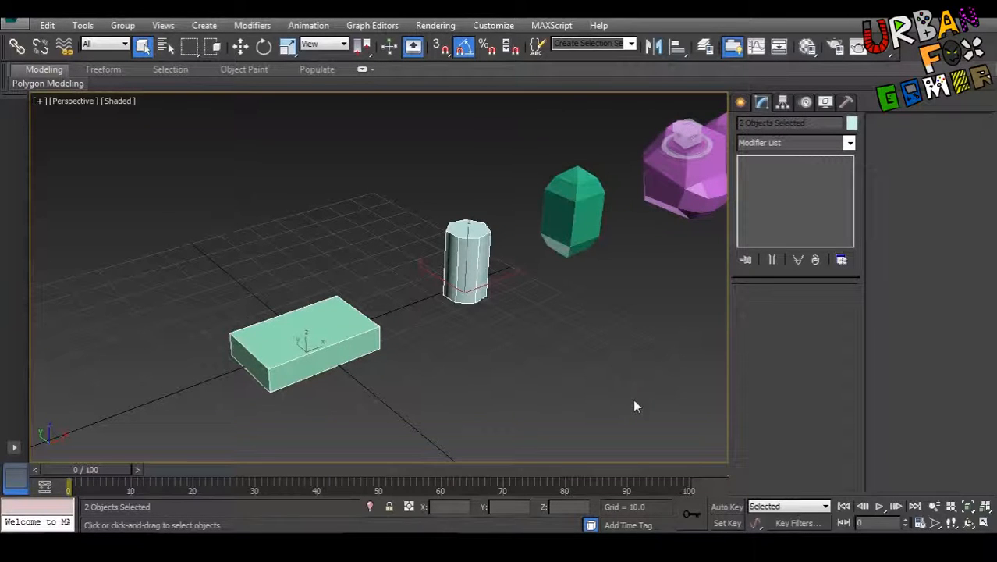
Step: Apply the Unwrap UVW modifier to the flat box and open its UV editor, placed so the box stays in view
left_click(333, 338)
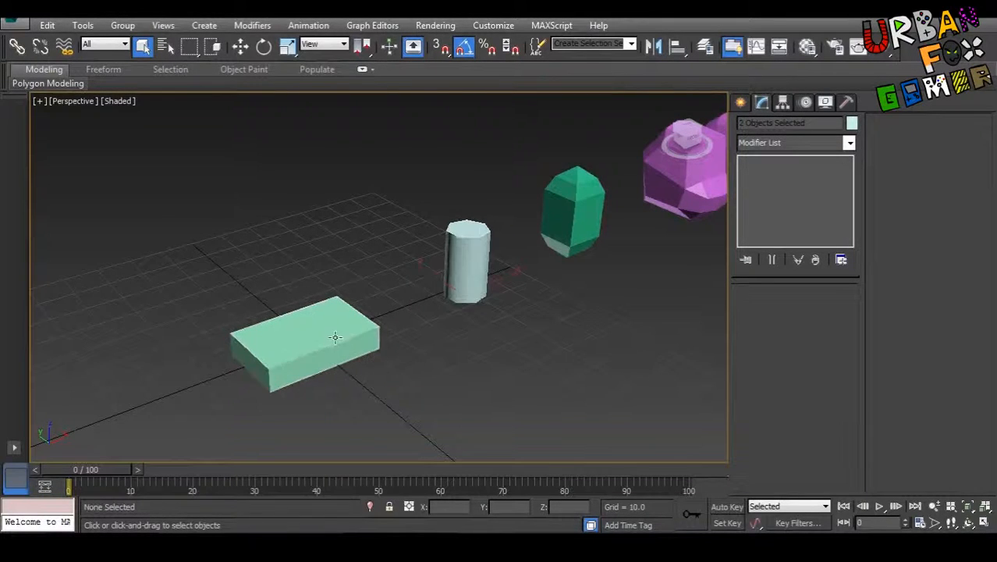
left_click(811, 148)
key("u")
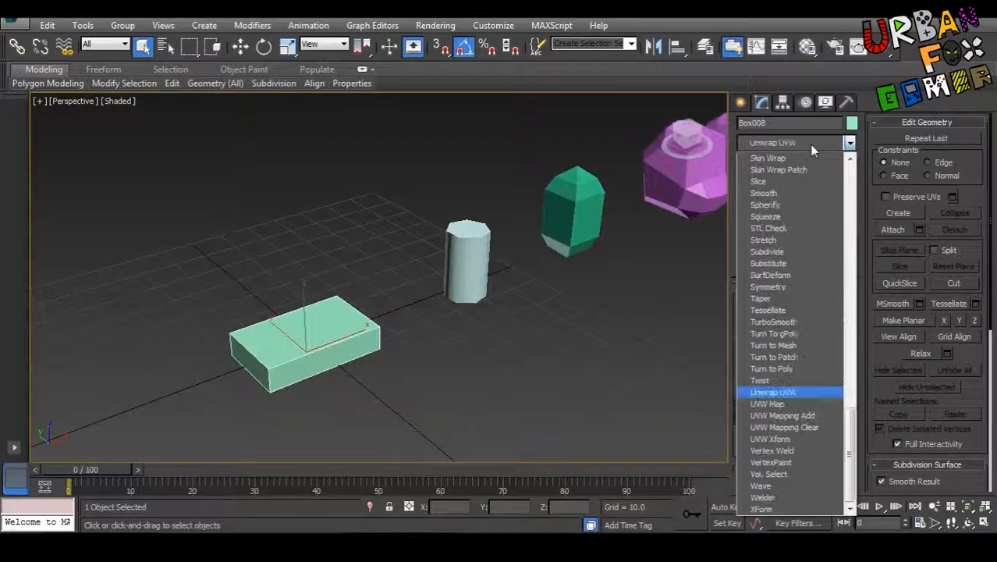
left_click(814, 392)
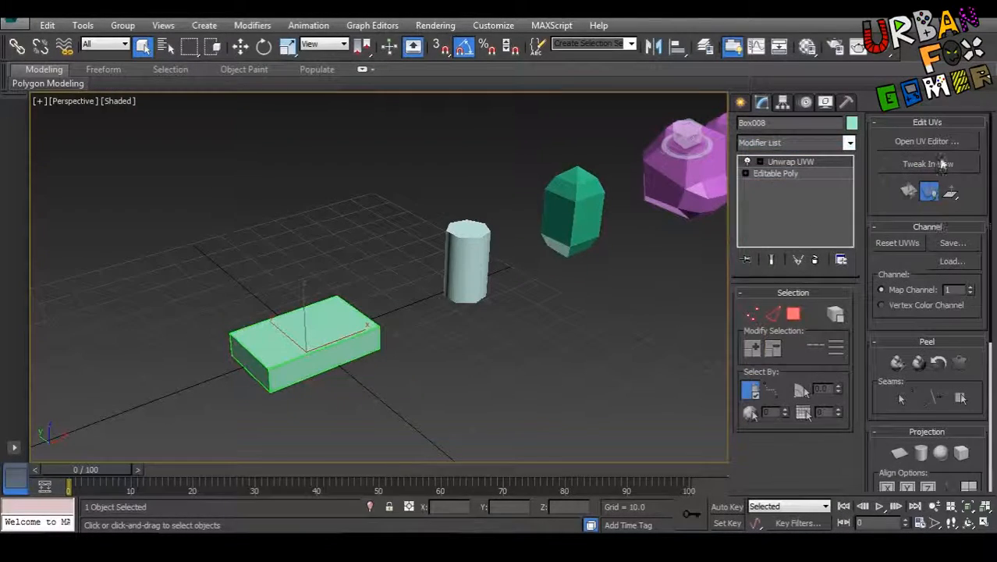
left_click(925, 141)
middle_click_drag(516, 340, 657, 330)
middle_click_drag(586, 351, 669, 320)
scroll(633, 322, "up", 3)
left_click_drag(369, 77, 183, 91)
middle_click_drag(573, 171, 495, 241)
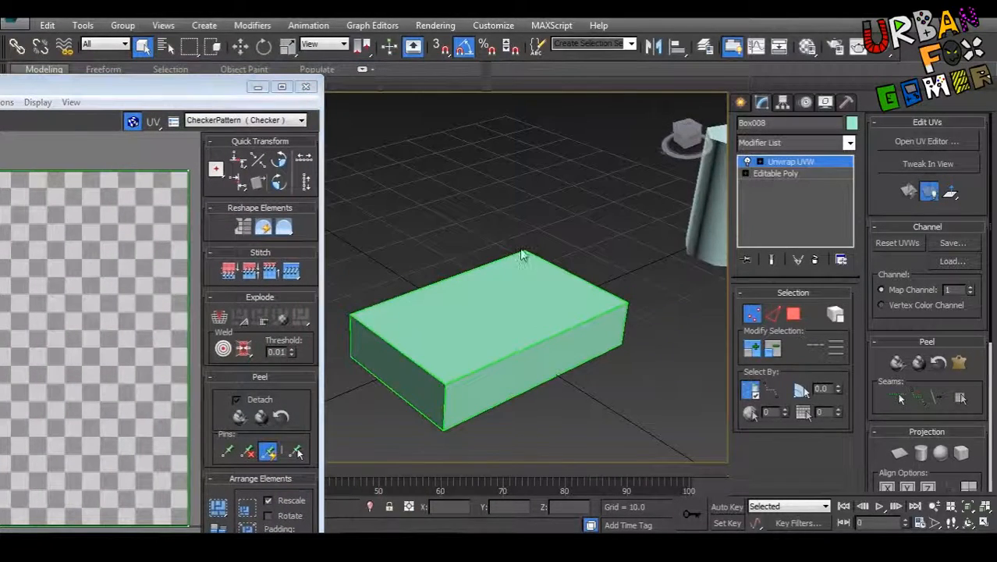
Step: Close the UV editor and collapse the flat box back to Editable Poly
middle_click_drag(542, 352, 424, 326, "alt")
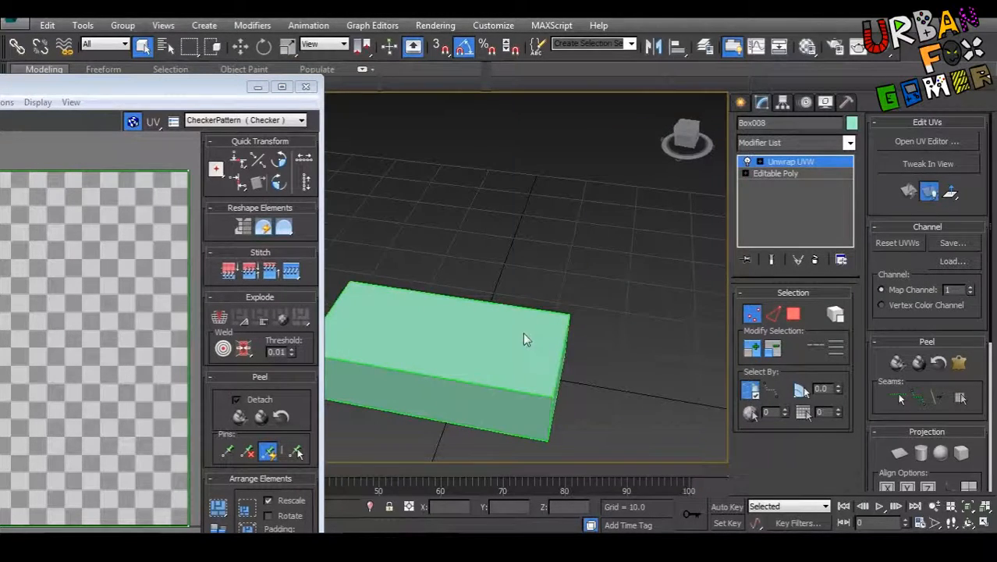
scroll(517, 331, "down", 4)
middle_click_drag(519, 328, 480, 311, "alt")
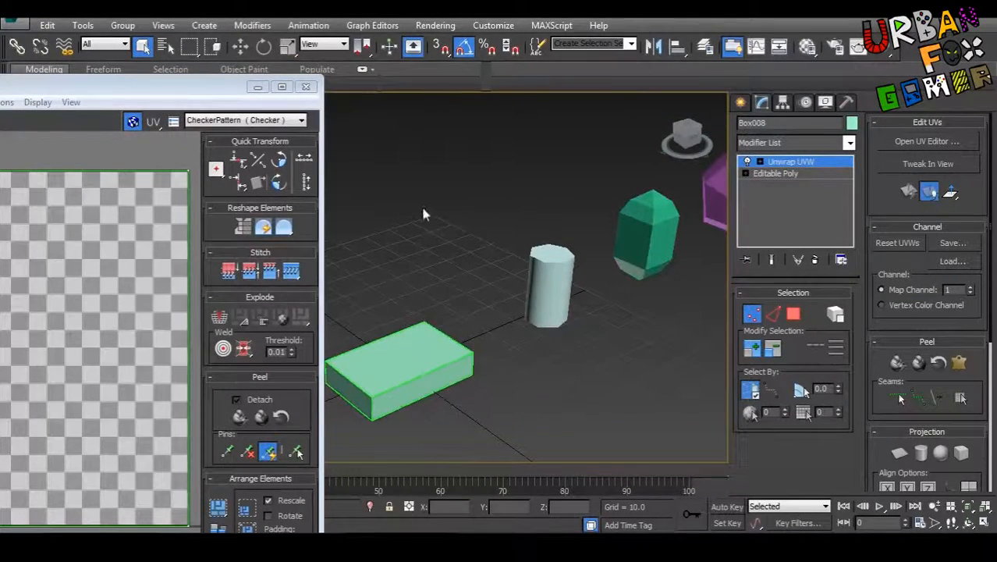
scroll(491, 254, "up", 3)
middle_click_drag(424, 209, 366, 160)
left_click(305, 88)
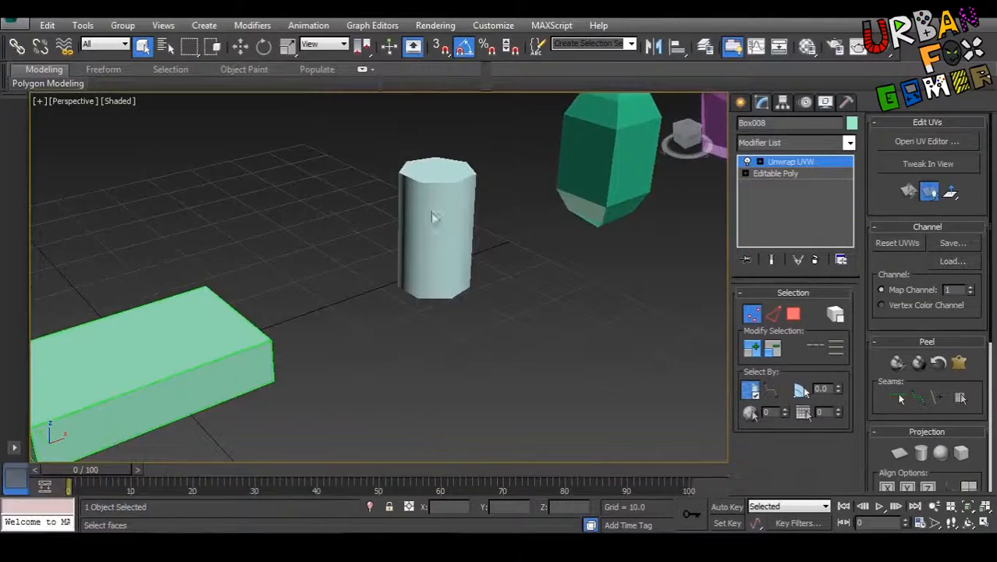
right_click(435, 217)
left_click(616, 341)
left_click(612, 349)
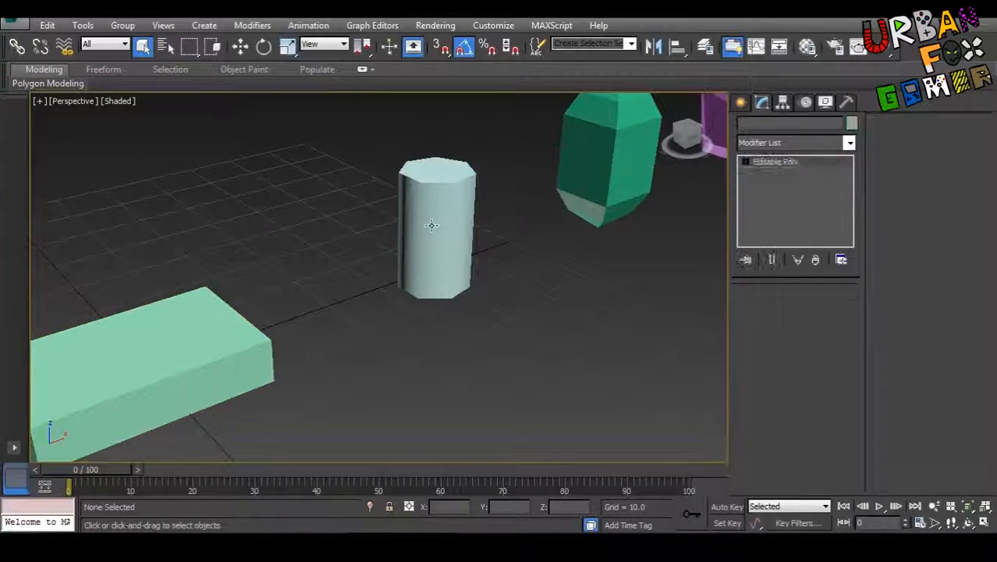
Step: Apply the Unwrap UVW modifier to the cylinder
left_click(431, 225)
left_click(783, 143)
left_click_drag(848, 181, 873, 412)
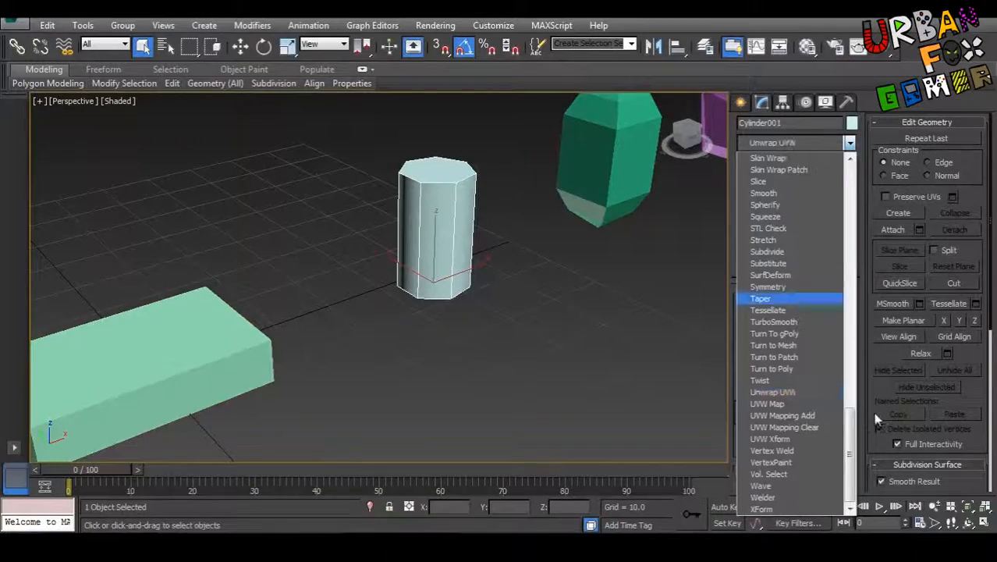
left_click(772, 392)
middle_click_drag(624, 265, 520, 227, "alt")
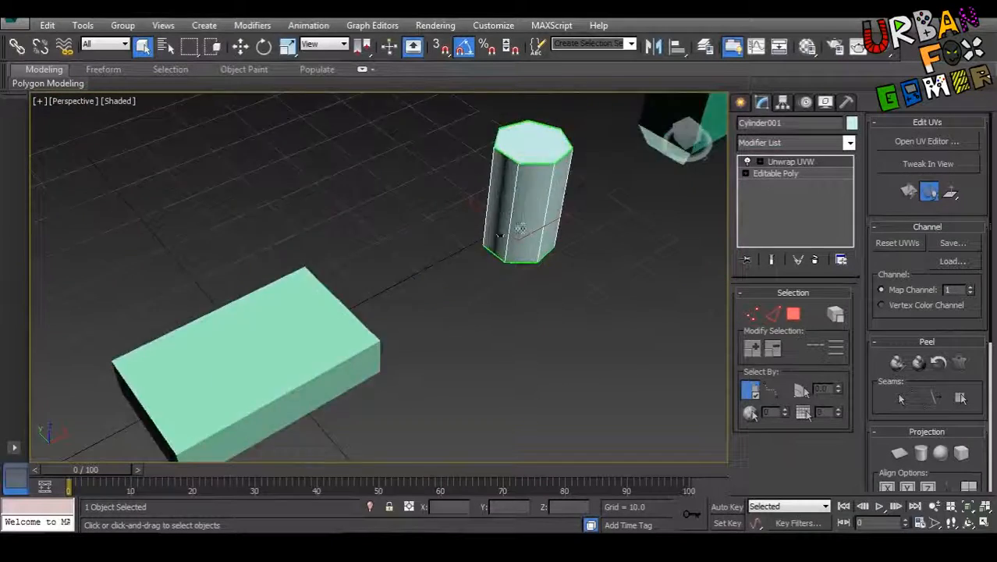
scroll(518, 226, "down", 5)
scroll(663, 192, "up", 5)
middle_click_drag(663, 192, 490, 264)
scroll(489, 263, "down", 3)
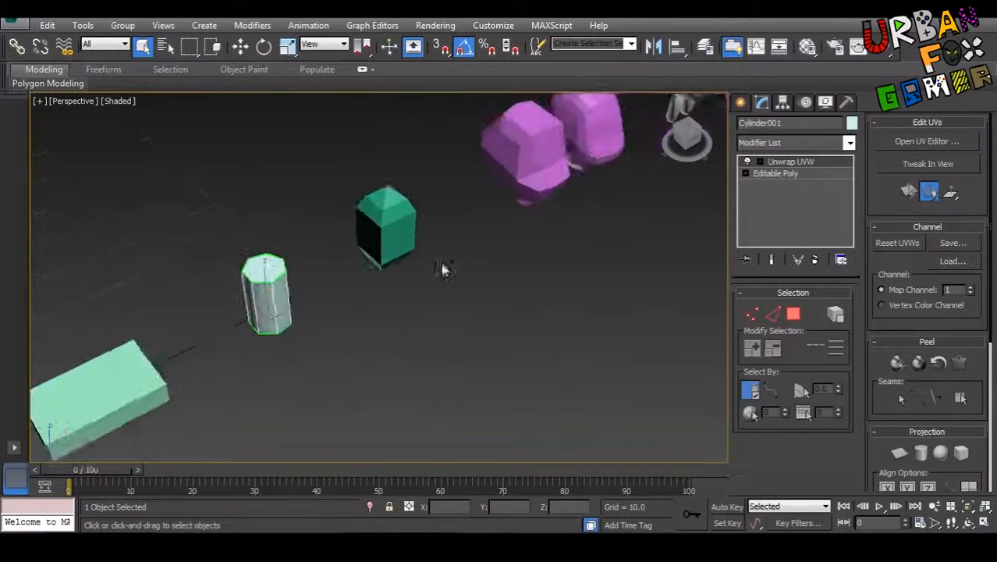
Step: Collapse the cylinder with its Unwrap UVW modifier to Editable Poly
right_click(281, 274)
mouse_move(365, 411)
left_click(458, 421)
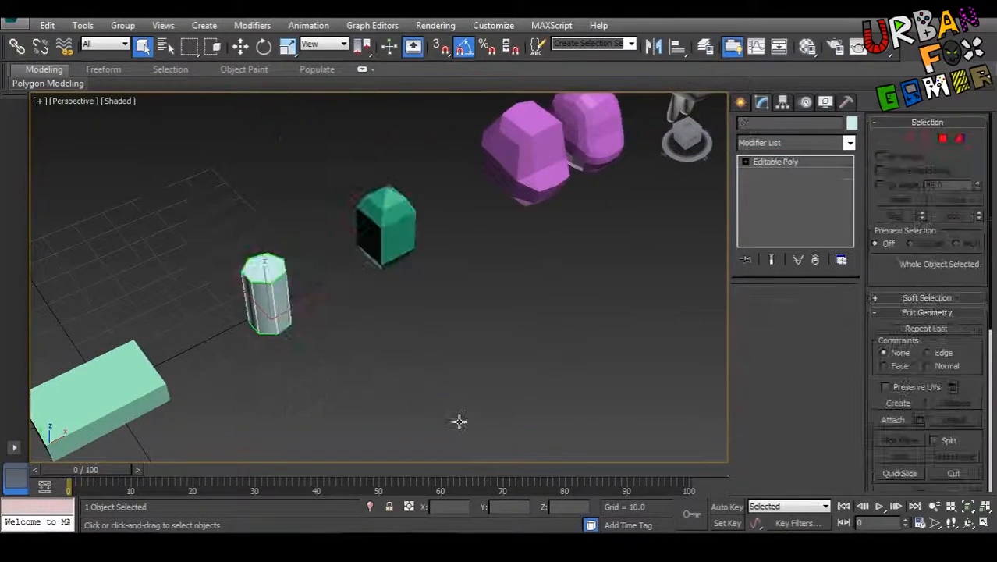
Step: Select the green crystal-shaped object and examine it alongside the pink shapes and the grey character from several angles
left_click(389, 223)
middle_click_drag(436, 223, 476, 286, "alt")
scroll(430, 266, "up", 5)
scroll(449, 285, "down", 5)
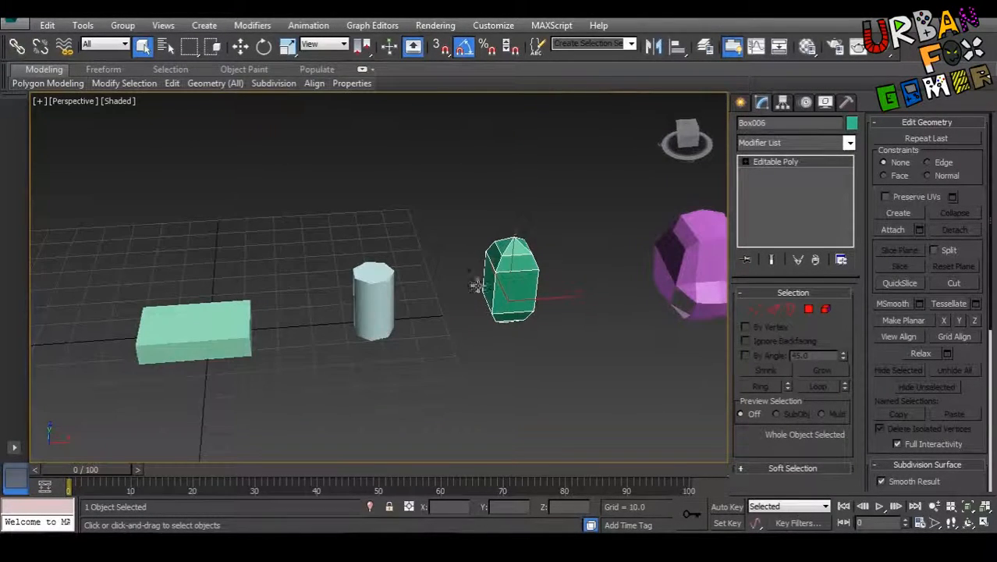
middle_click_drag(224, 324, 472, 289, "alt")
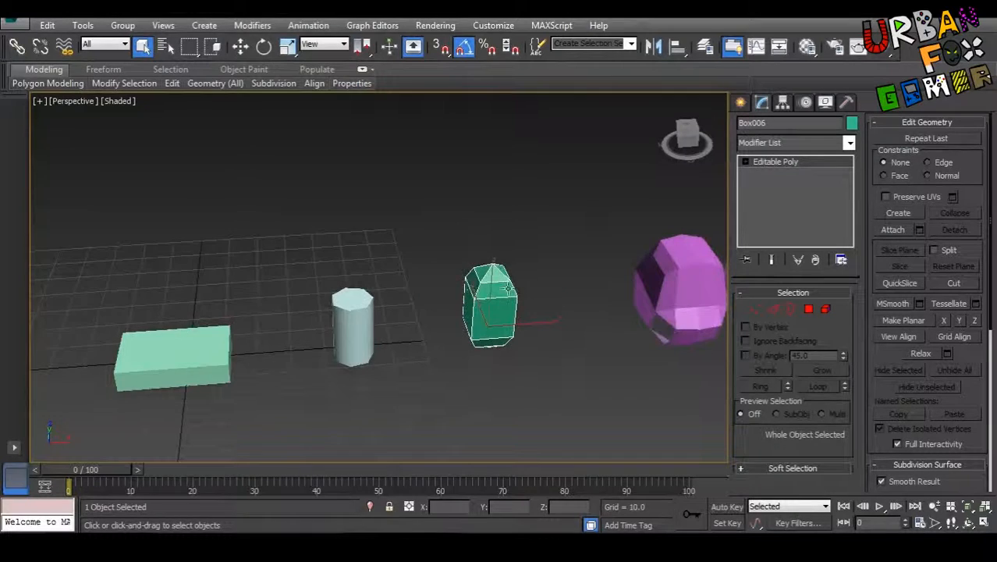
scroll(503, 279, "up", 5)
scroll(468, 319, "down", 7)
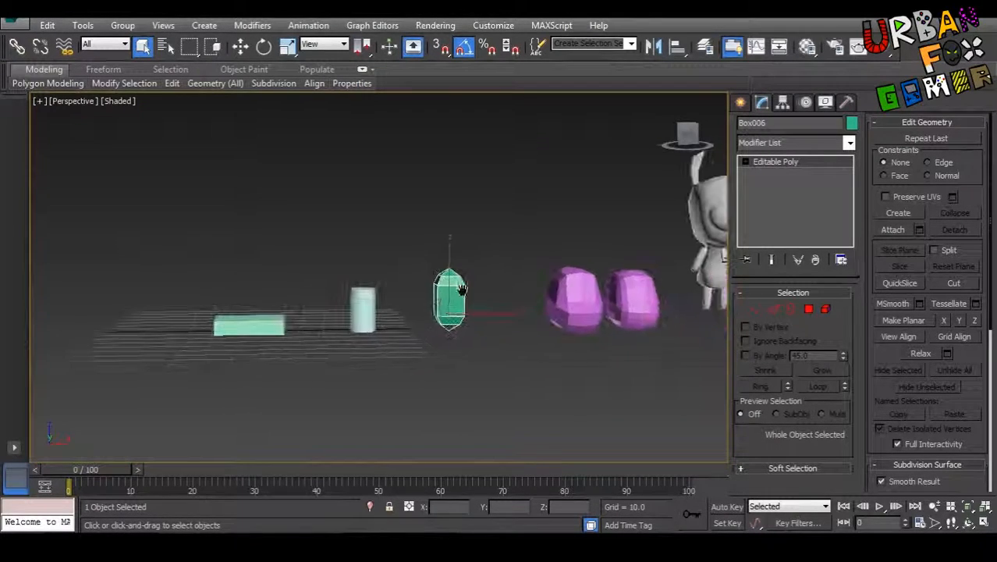
middle_click_drag(600, 318, 447, 336)
scroll(457, 311, "up", 4)
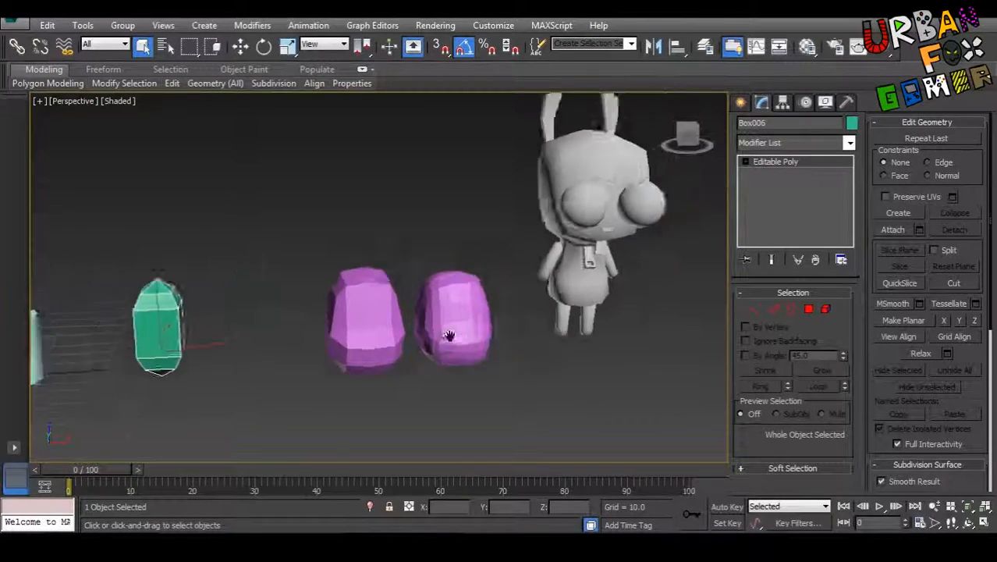
scroll(446, 336, "down", 4)
middle_click_drag(518, 274, 245, 409, "alt")
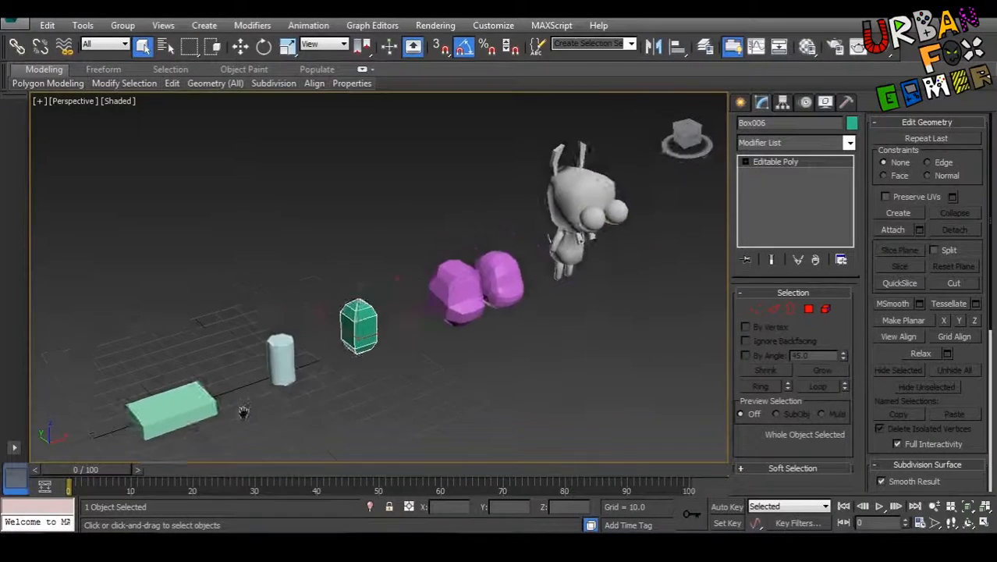
Step: Select all objects in the scene and convert them to Editable Poly
key("ctrl+a")
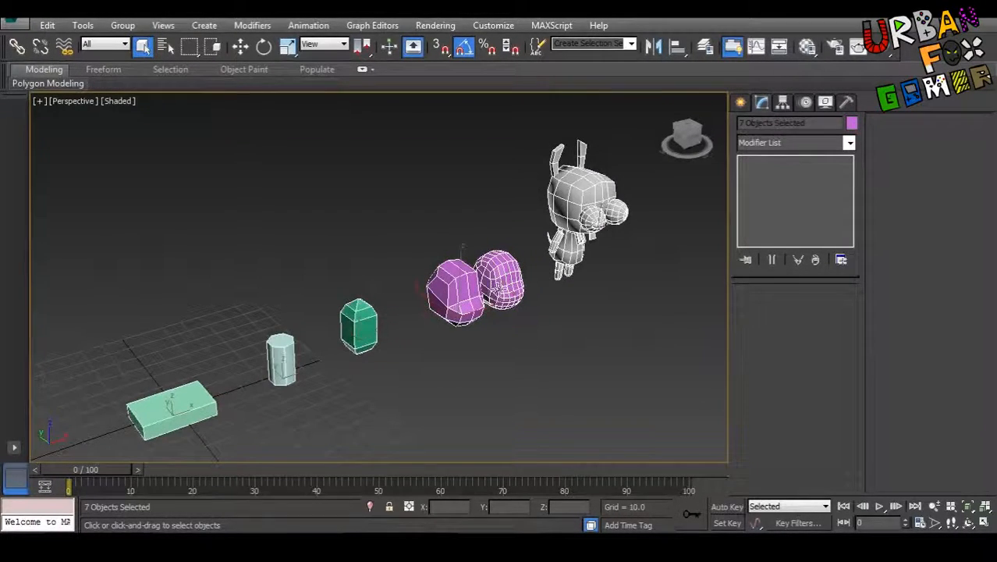
middle_click_drag(464, 249, 509, 205)
right_click(540, 272)
mouse_move(532, 409)
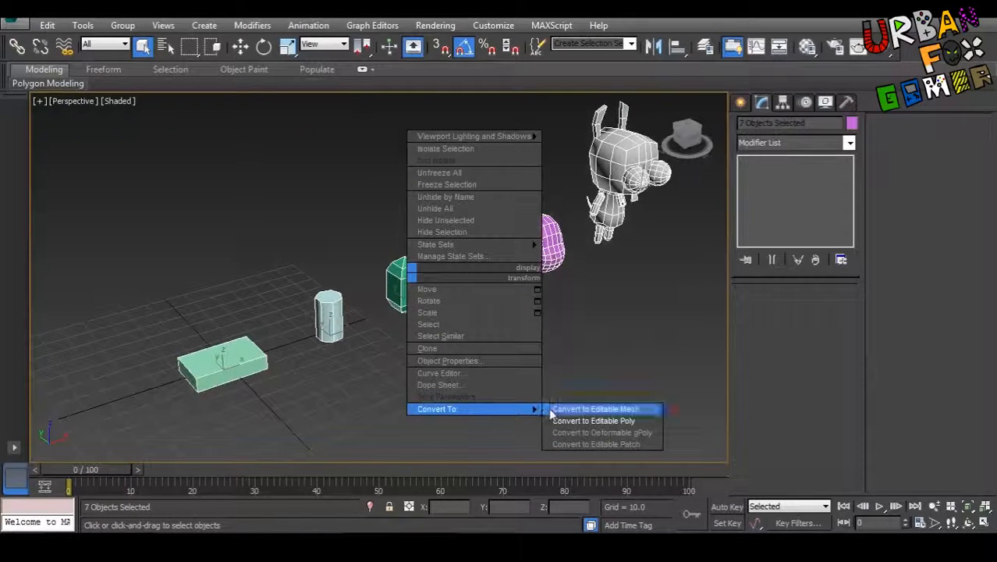
left_click(580, 420)
Step: Open the UVW Remove utility for the selected objects and bring its UVW and Materials removal options into view
middle_click_drag(583, 416, 543, 364, "alt")
left_click(847, 104)
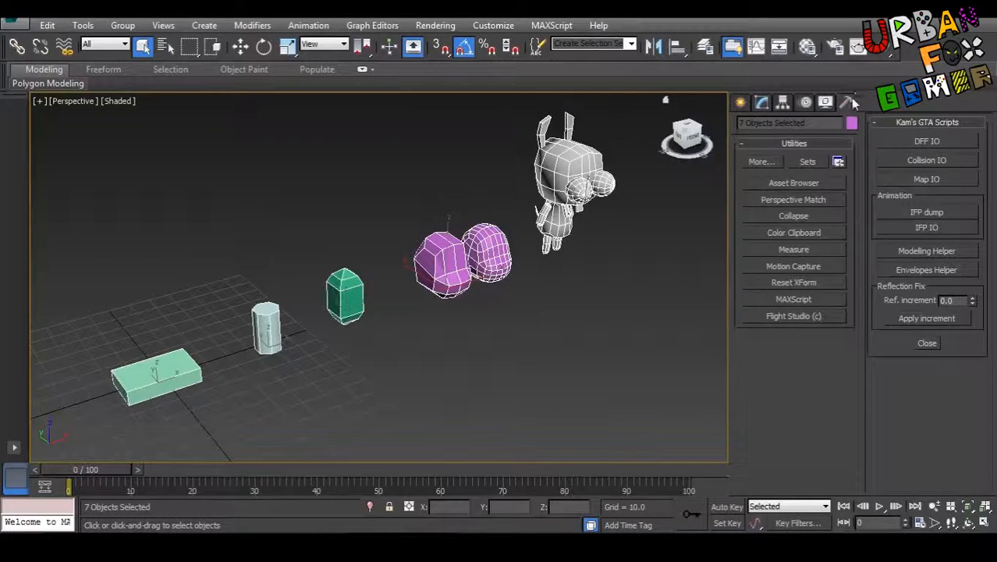
left_click(771, 160)
left_click(518, 206)
scroll(507, 250, "down", 1)
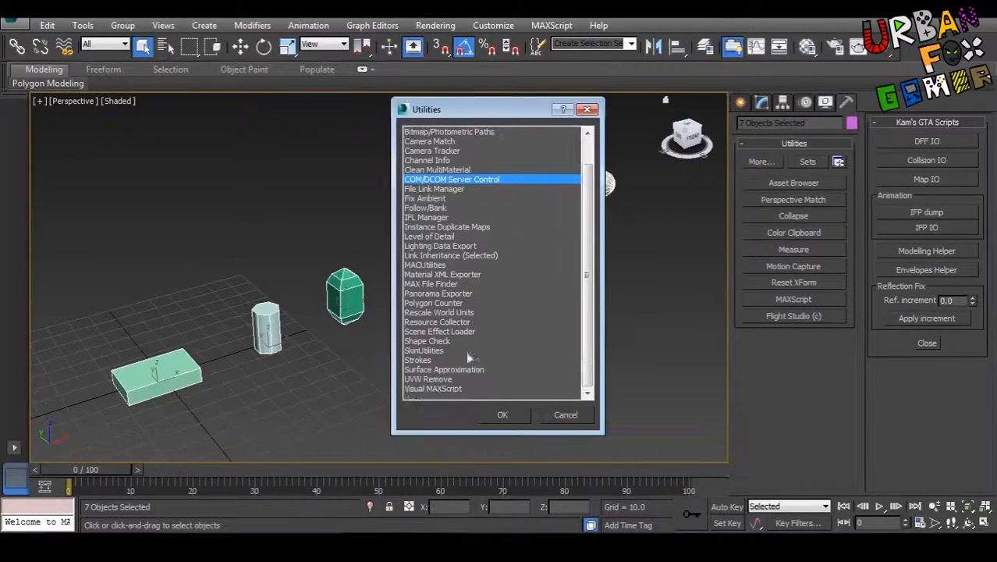
left_click(425, 379)
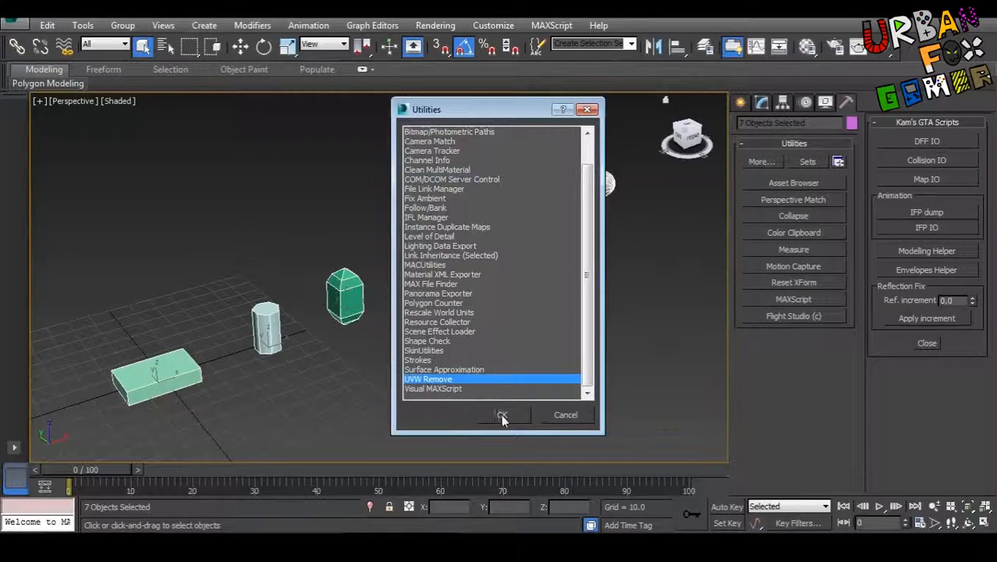
left_click(501, 414)
left_click_drag(969, 424, 971, 368)
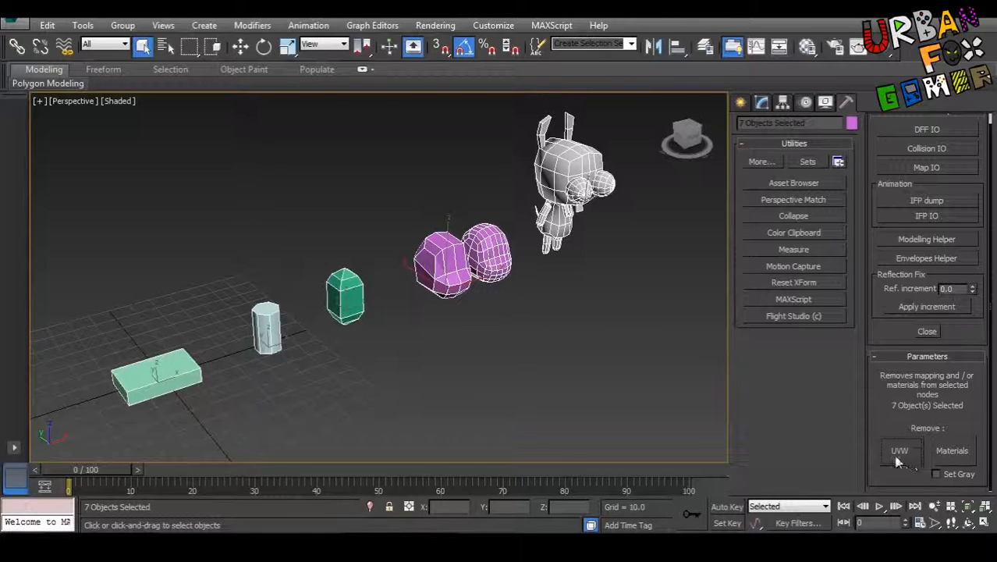
mouse_move(602, 393)
middle_mouse_down()
mouse_move(638, 350)
mouse_move(601, 381)
middle_mouse_up()
middle_click_drag(485, 282, 465, 309)
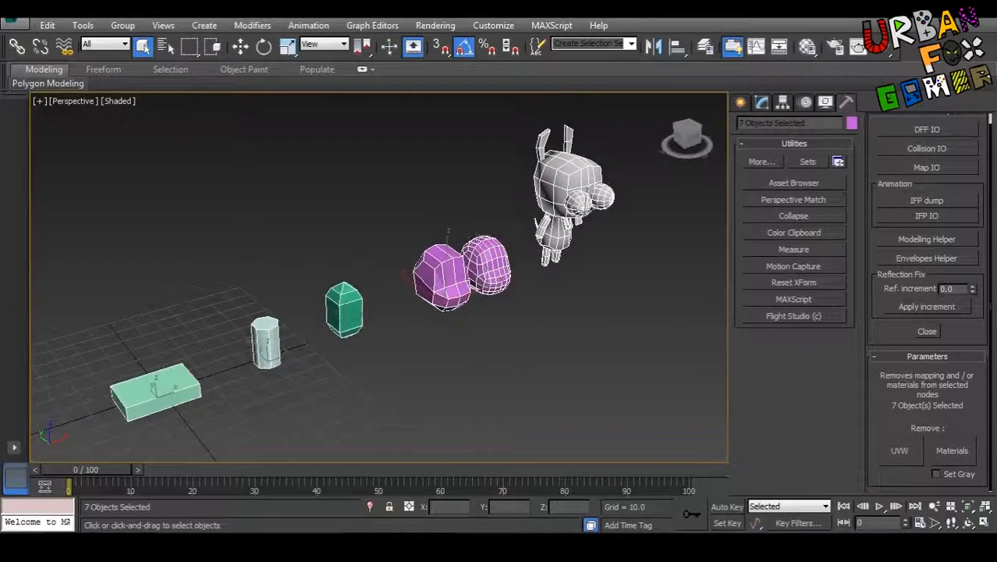
Step: Apply an Unwrap UVW modifier to the green box and open its UV editor
left_click(597, 260)
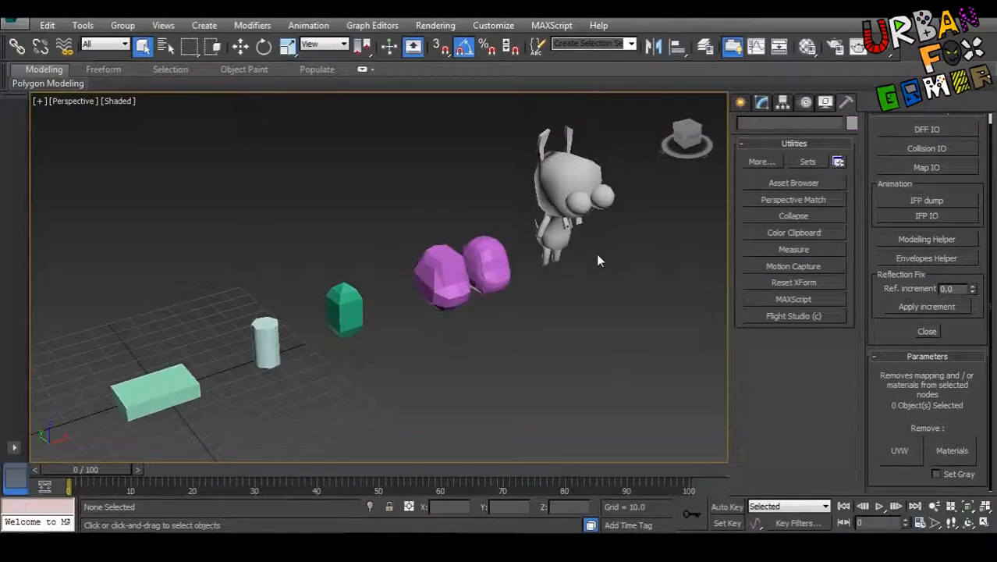
left_click(181, 388)
key("z")
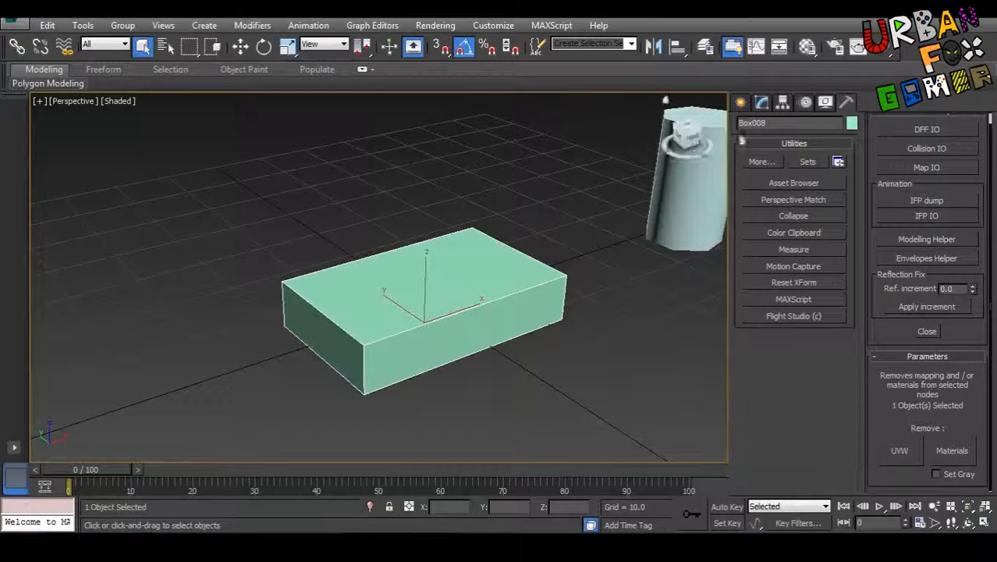
left_click(762, 103)
left_click(776, 144)
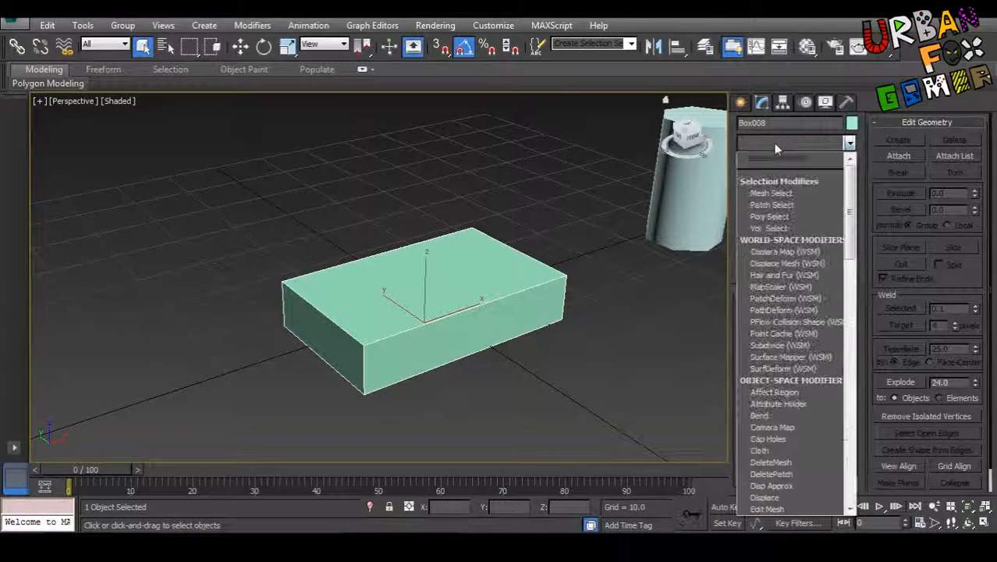
key("u")
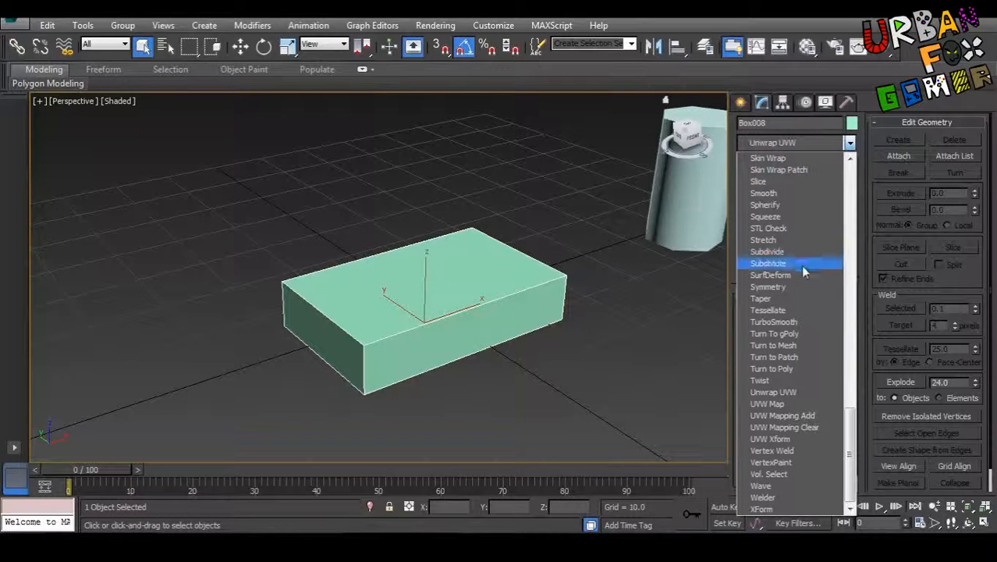
left_click(797, 392)
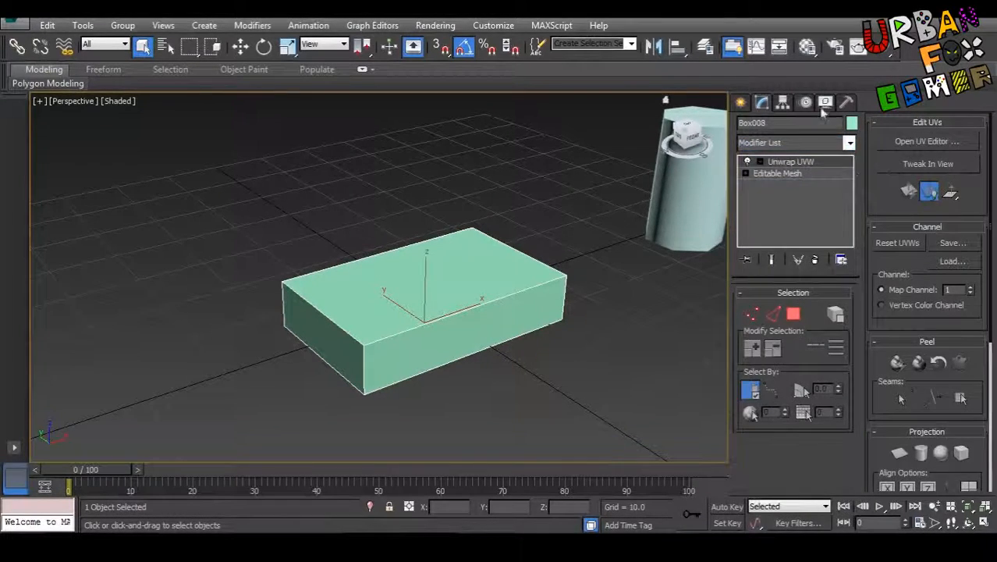
left_click(927, 141)
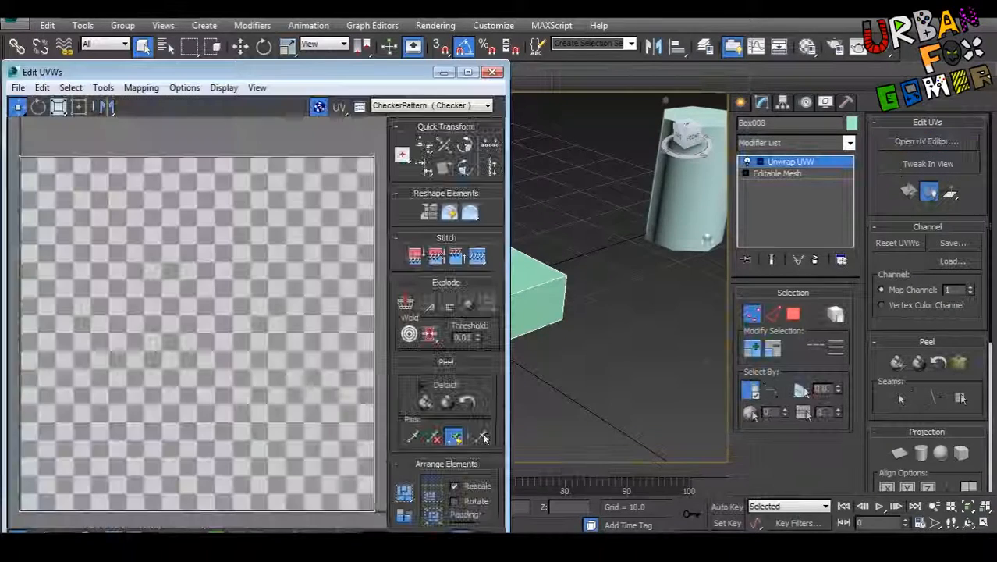
Step: Switch the box's unwrap to edge selection and select a vertical corner edge at one end of the box
scroll(636, 275, "up", 5)
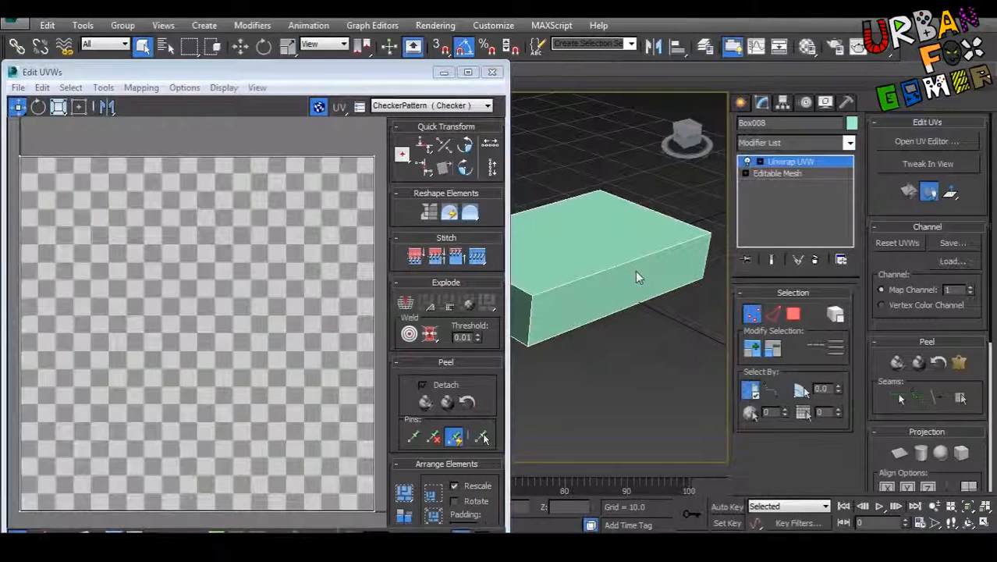
middle_click_drag(636, 276, 629, 313)
scroll(629, 314, "down", 5)
scroll(627, 318, "up", 3)
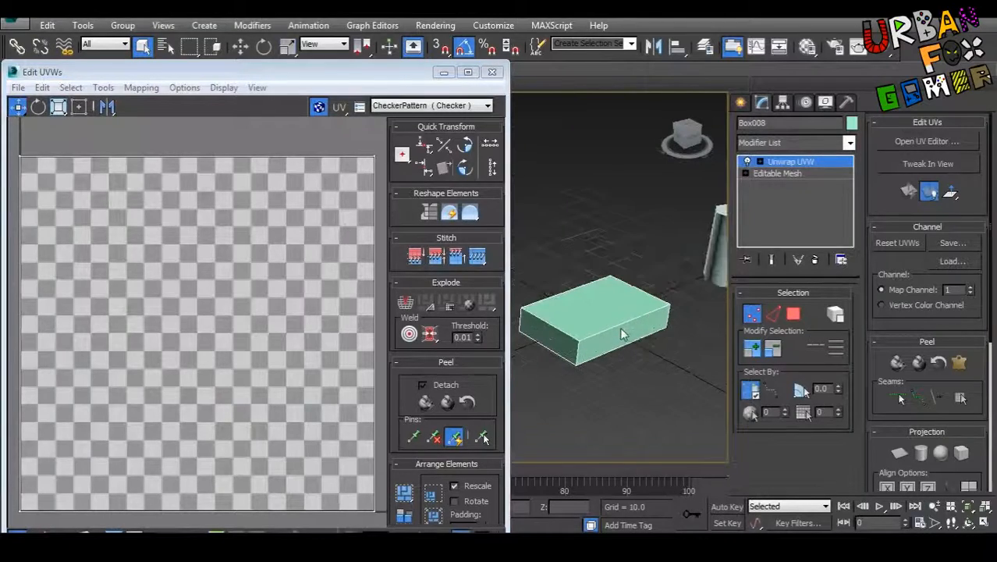
right_click(617, 324)
left_click(605, 285)
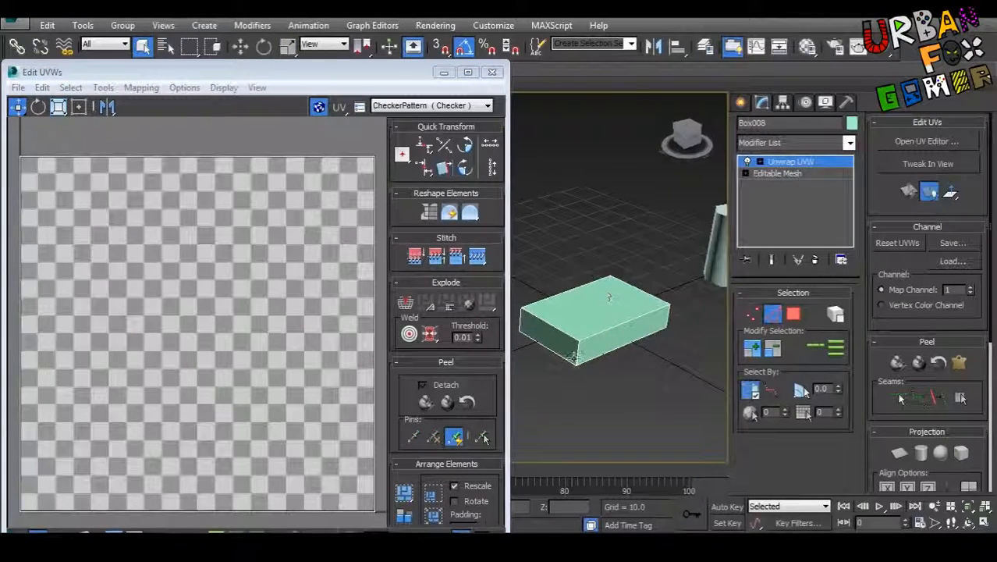
middle_click_drag(576, 357, 659, 372)
scroll(587, 362, "down", 3)
scroll(589, 332, "up", 3)
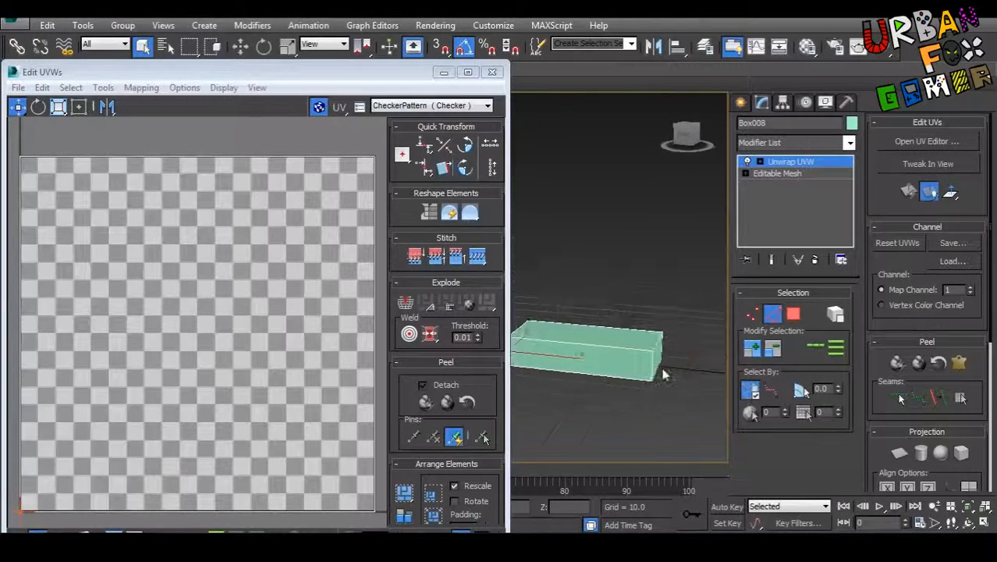
left_click(655, 363)
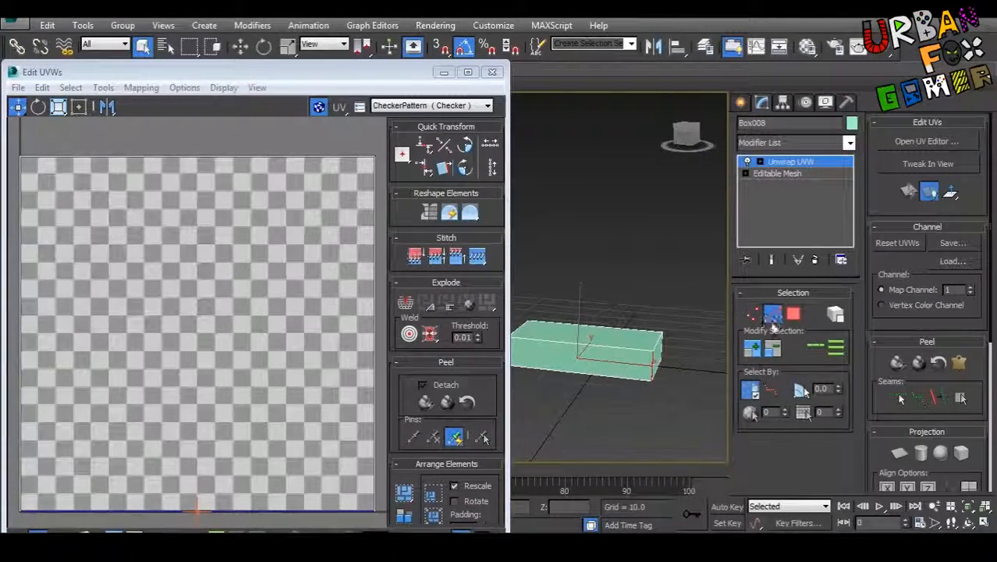
Step: Select the remaining cut edges around the box's ends, convert the edge selection to seams, and inspect them on the box
middle_click_drag(709, 380, 543, 368, "alt")
middle_click_drag(654, 362, 623, 352, "alt")
scroll(636, 360, "down", 5)
scroll(634, 363, "up", 2)
scroll(623, 352, "up", 2)
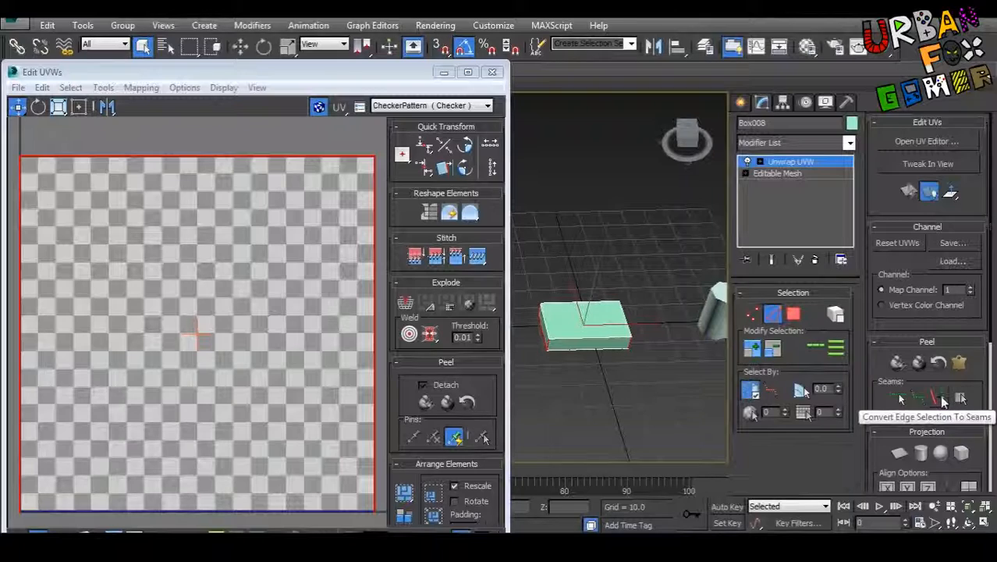
left_click(943, 401)
middle_click_drag(267, 343, 271, 344)
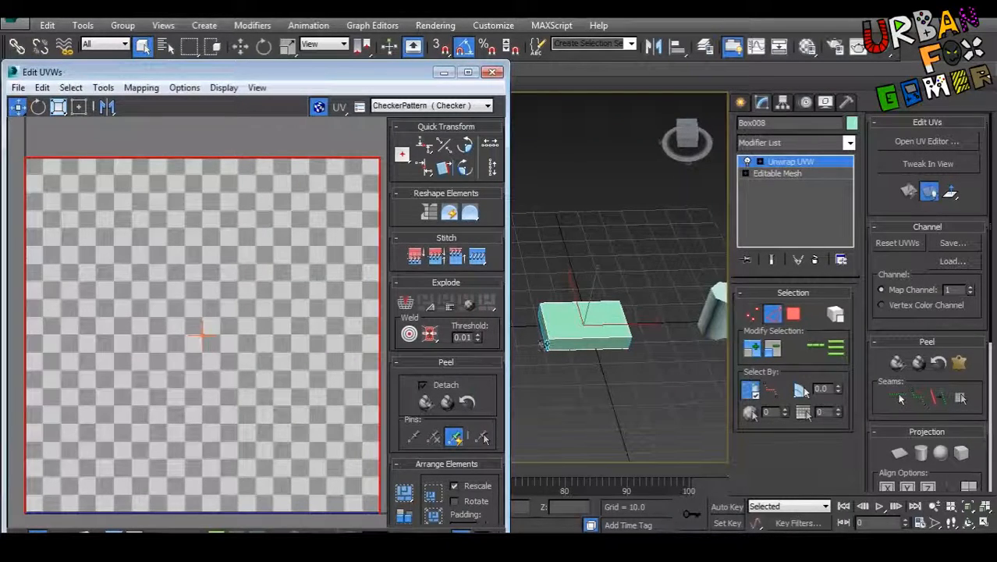
scroll(545, 344, "up", 5)
middle_click_drag(571, 367, 580, 309, "alt")
scroll(605, 341, "down", 1)
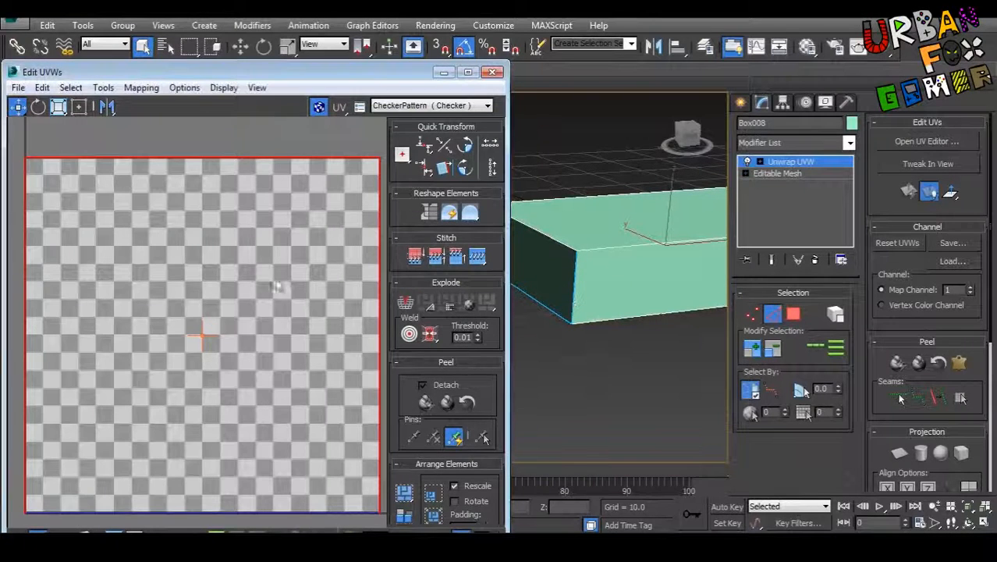
Step: Switch to polygon selection, select all of the box's UV polygons and unfold them with Peel Mode
scroll(282, 300, "down", 5)
right_click(304, 315)
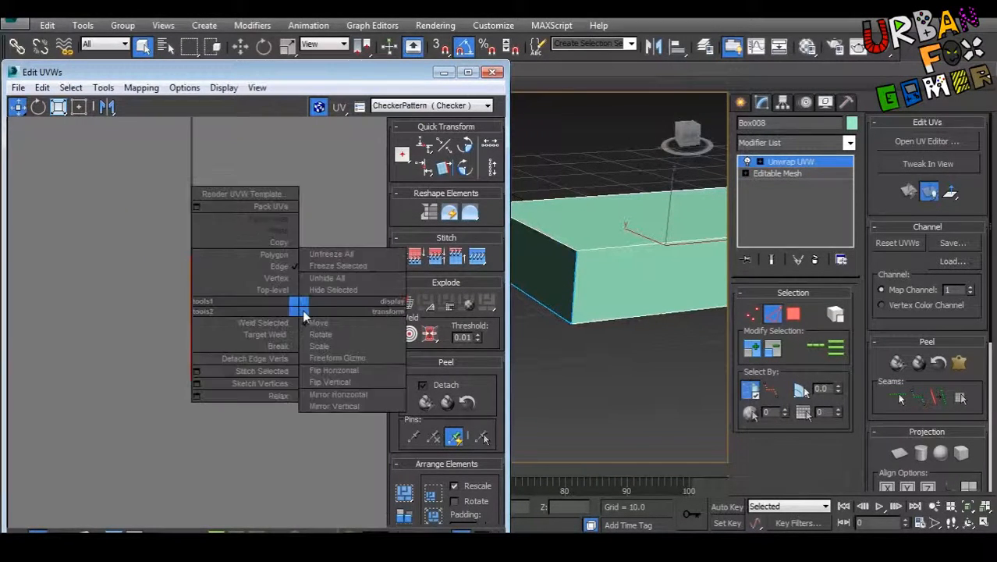
left_click(274, 254)
left_click(358, 331)
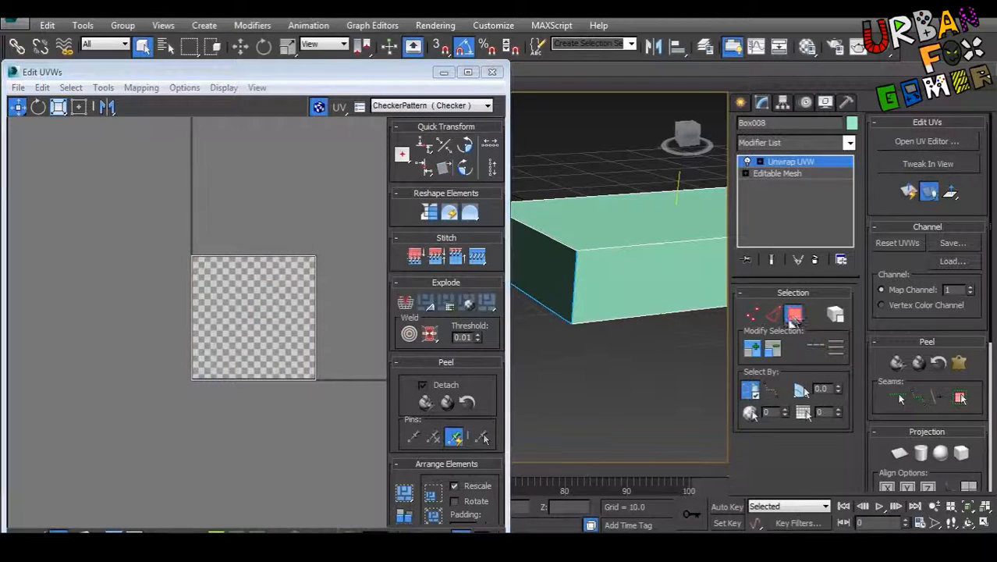
middle_click_drag(358, 332, 276, 331)
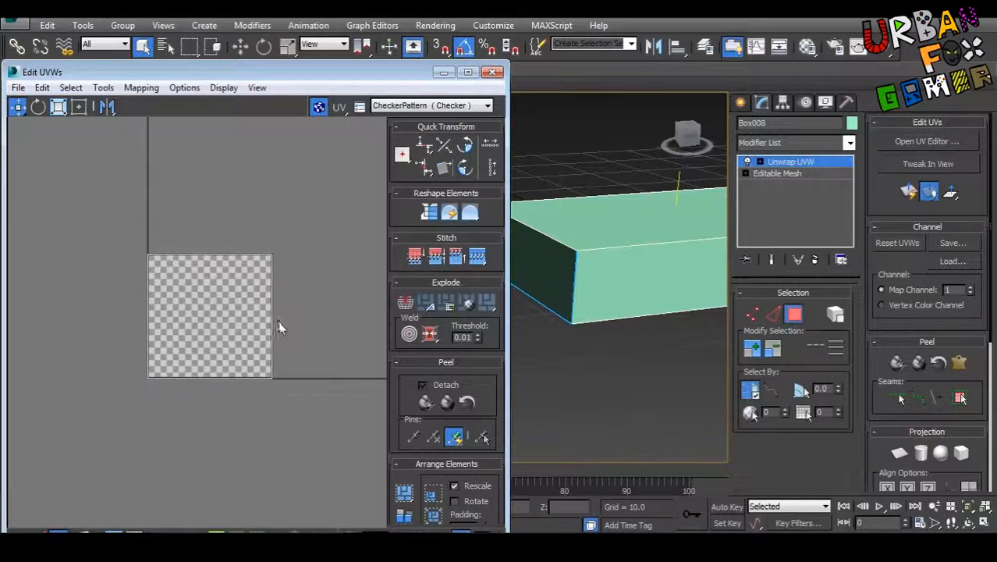
key("ctrl+a")
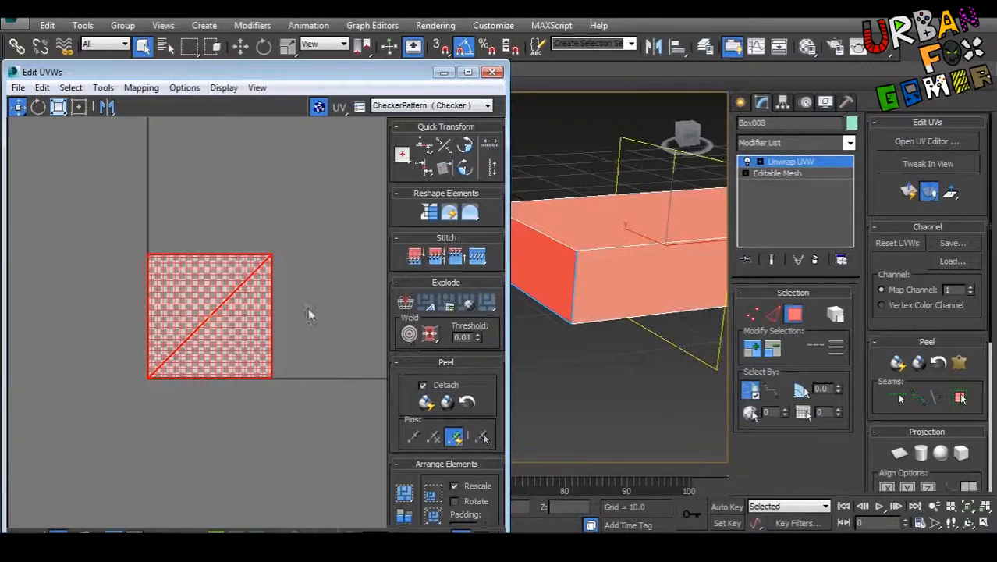
left_click(448, 403)
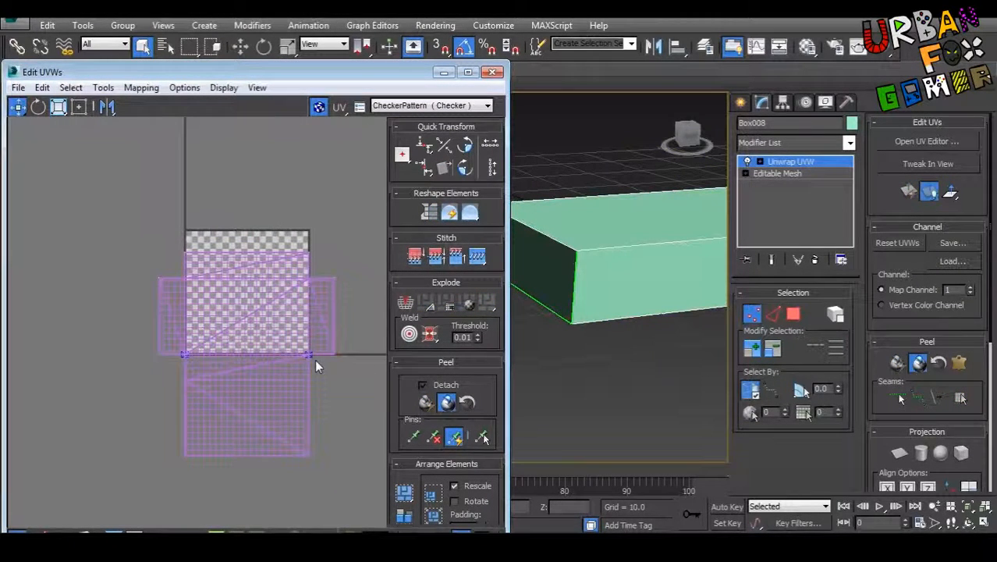
Step: Show the CheckerPattern (Checker) texture on the box and examine the checker squares from several angles
left_click(440, 113)
left_click(437, 121)
middle_click_drag(568, 219, 609, 324, "alt")
scroll(574, 319, "down", 3)
scroll(583, 320, "up", 5)
scroll(597, 320, "down", 7)
scroll(644, 348, "up", 4)
scroll(601, 328, "up", 5)
scroll(602, 331, "down", 5)
Step: Reposition the Edit UVWs window so its transform tools are fully accessible, and bring the whole checkered box into view
left_click(468, 109)
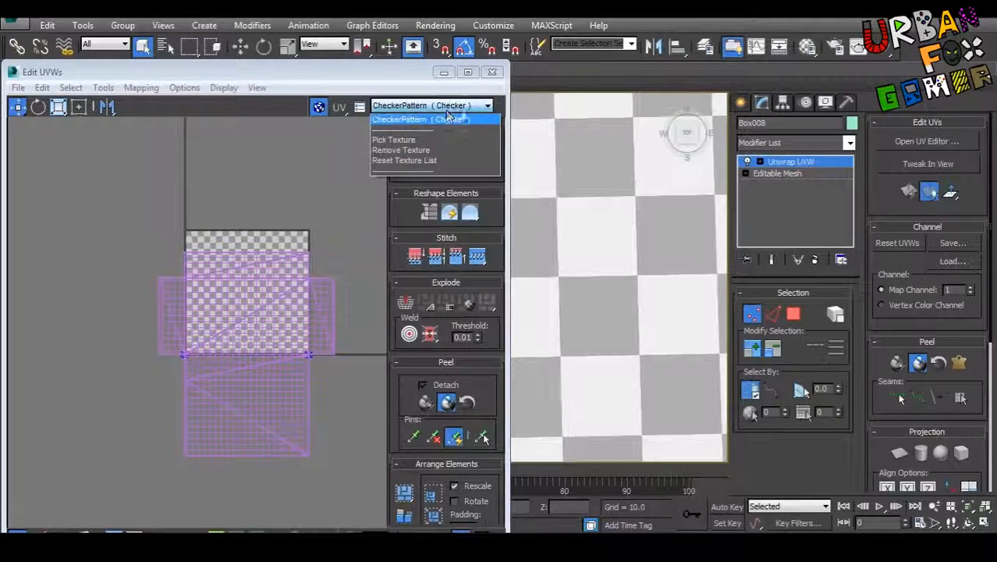
left_click(415, 82)
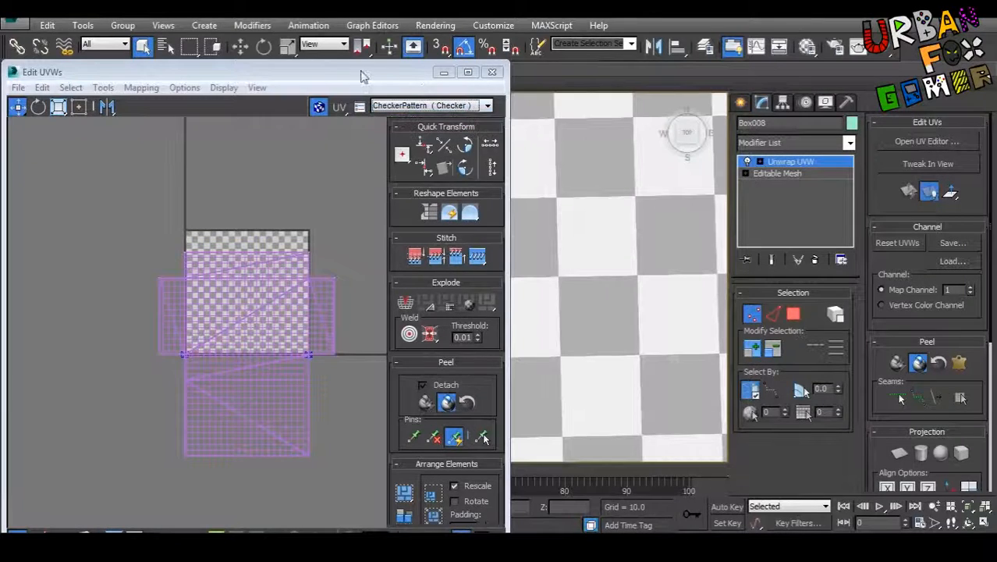
left_click_drag(368, 73, 240, 58)
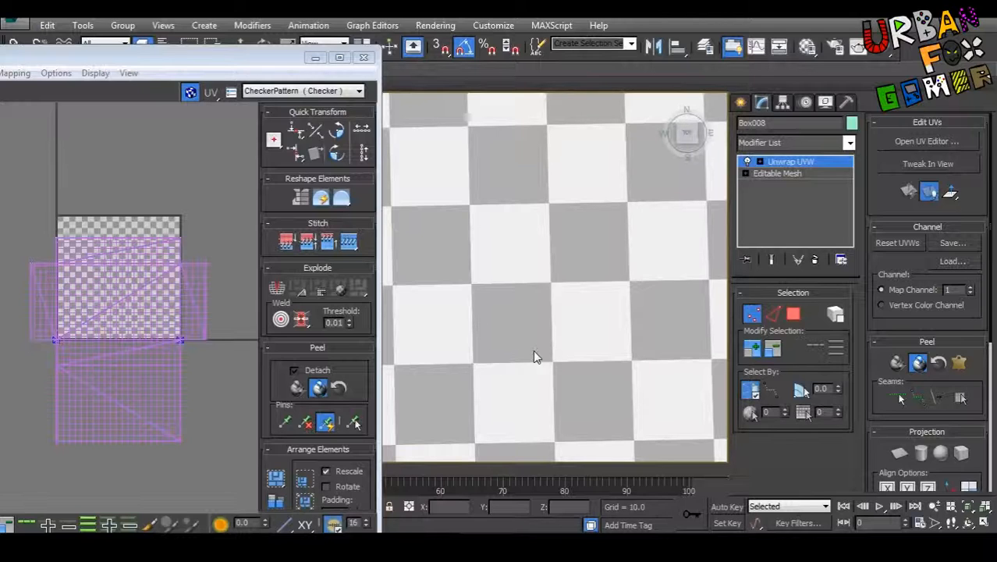
scroll(473, 297, "down", 6)
middle_click_drag(44, 254, 63, 237)
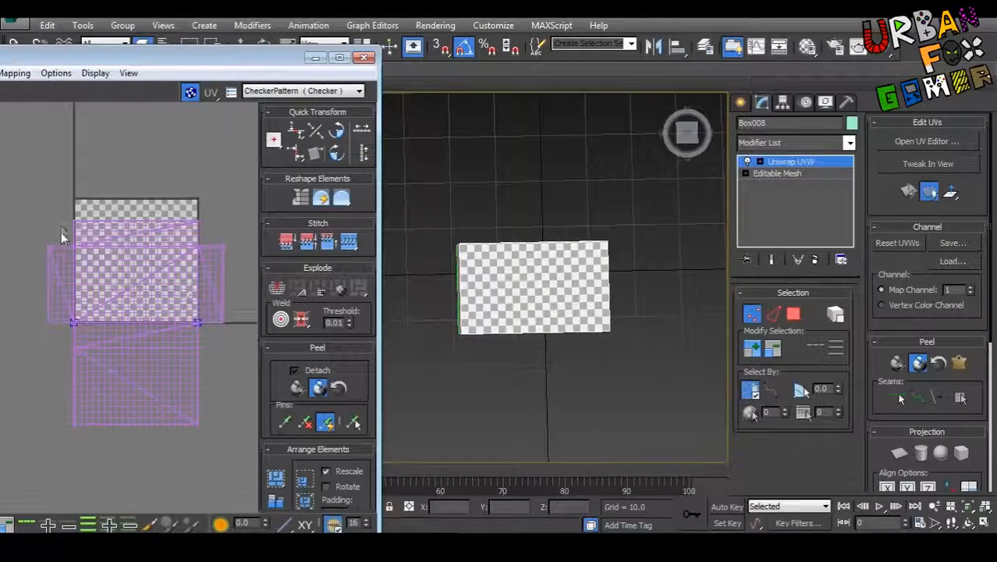
left_click_drag(215, 58, 333, 28)
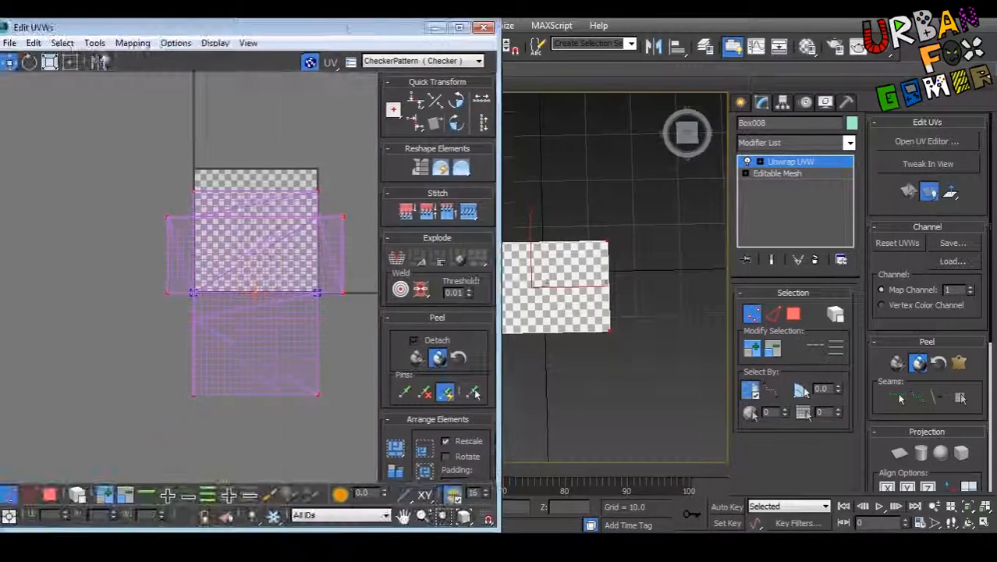
left_click_drag(138, 31, 219, 31)
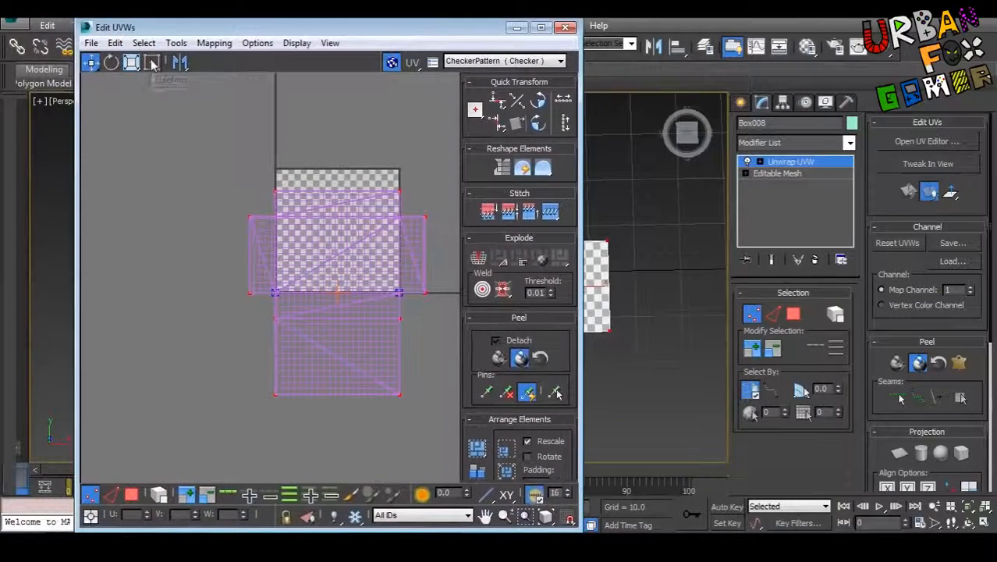
Step: Activate the Freeform transform, exit Peel Mode and shift the whole peeled UV shell slightly upward
left_click(152, 63)
left_click_drag(182, 119, 205, 156)
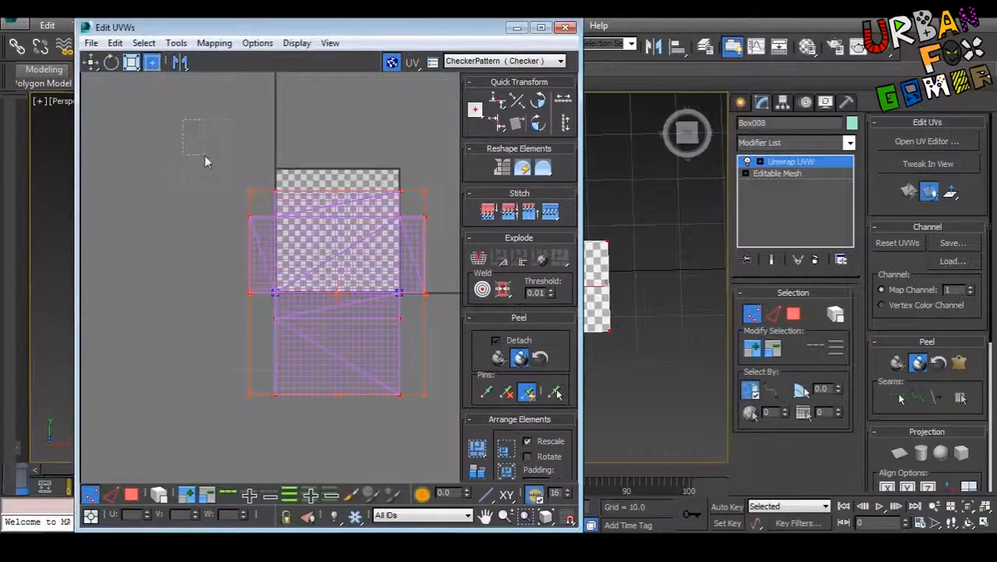
left_click(524, 360)
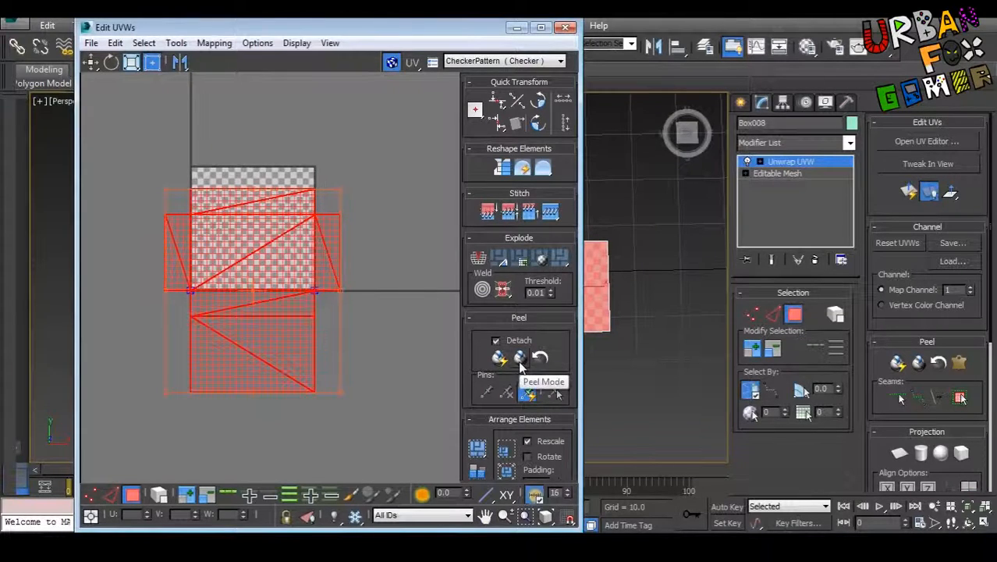
left_click_drag(228, 237, 236, 222)
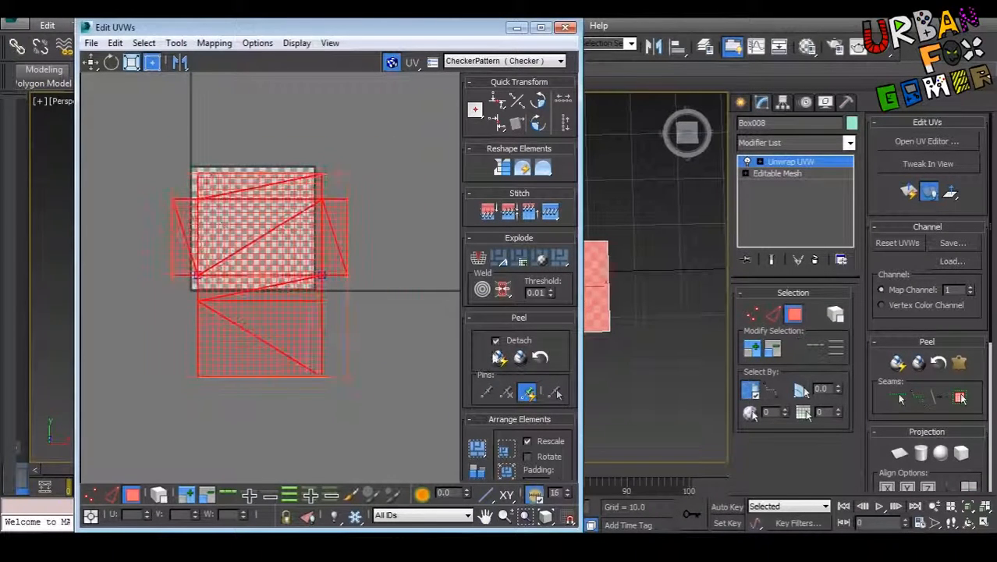
Step: Scale the peeled UV shell down and place it inside the upper-left corner of the checker tile
scroll(296, 343, "up", 2)
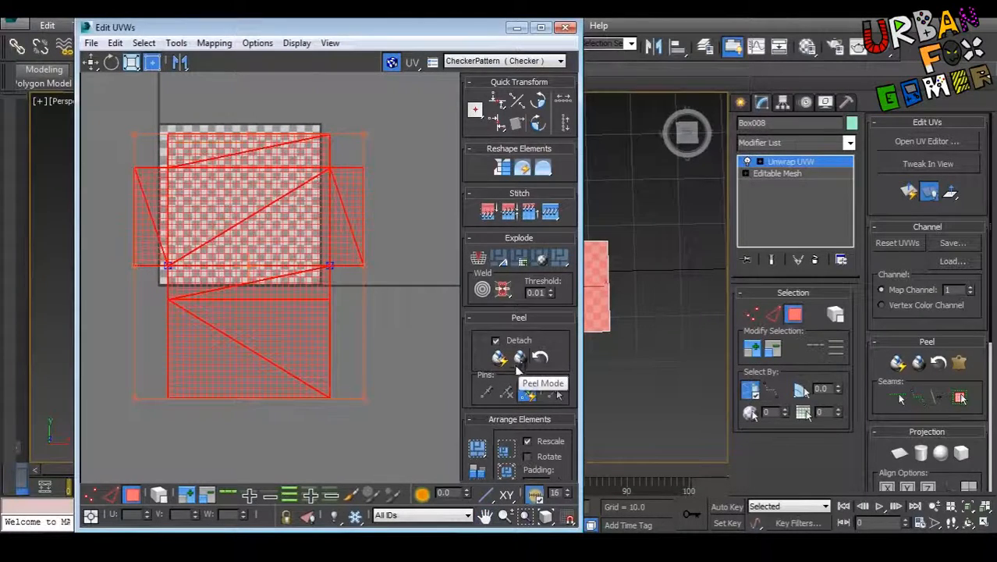
middle_click_drag(259, 332, 271, 351)
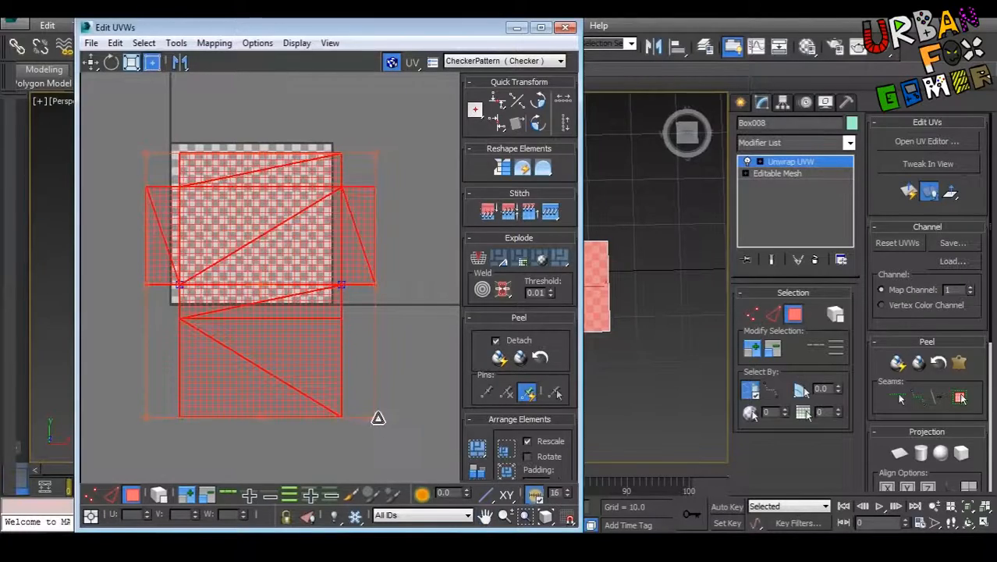
left_click_drag(377, 418, 207, 199)
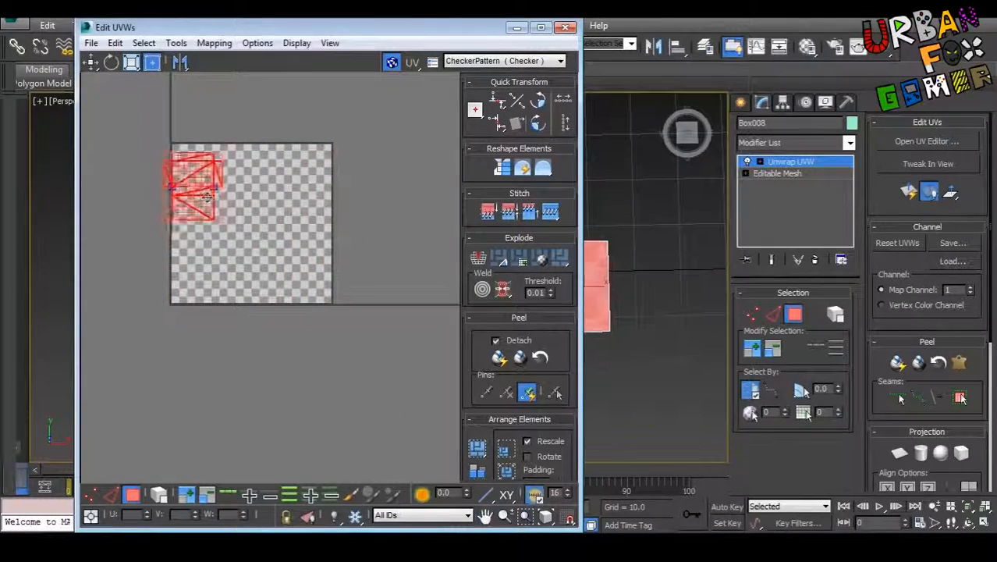
scroll(200, 146, "up", 6)
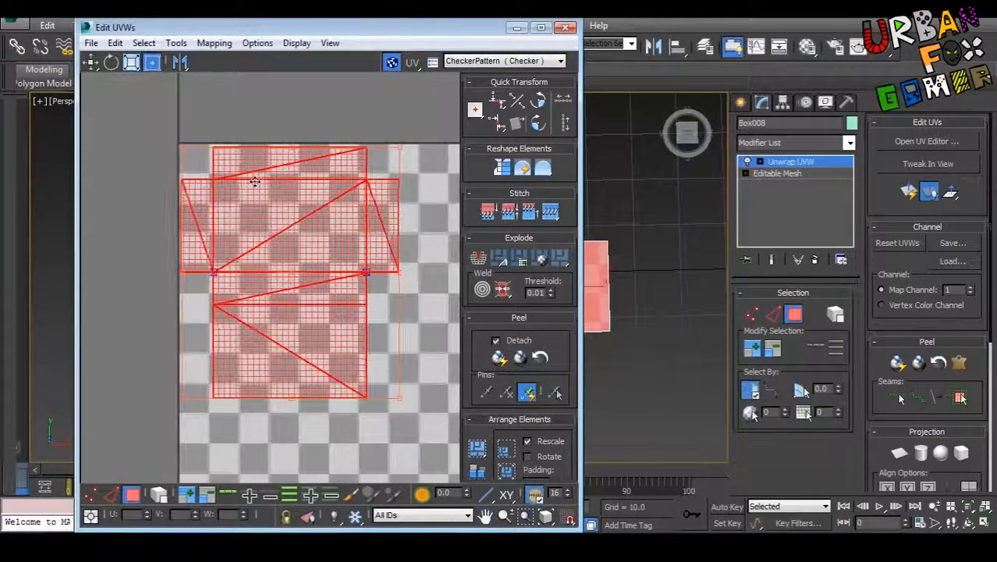
middle_click_drag(677, 301, 622, 240)
Step: Enlarge the UV shell slightly from its lower-right corner within the checker tile
scroll(414, 276, "down", 4)
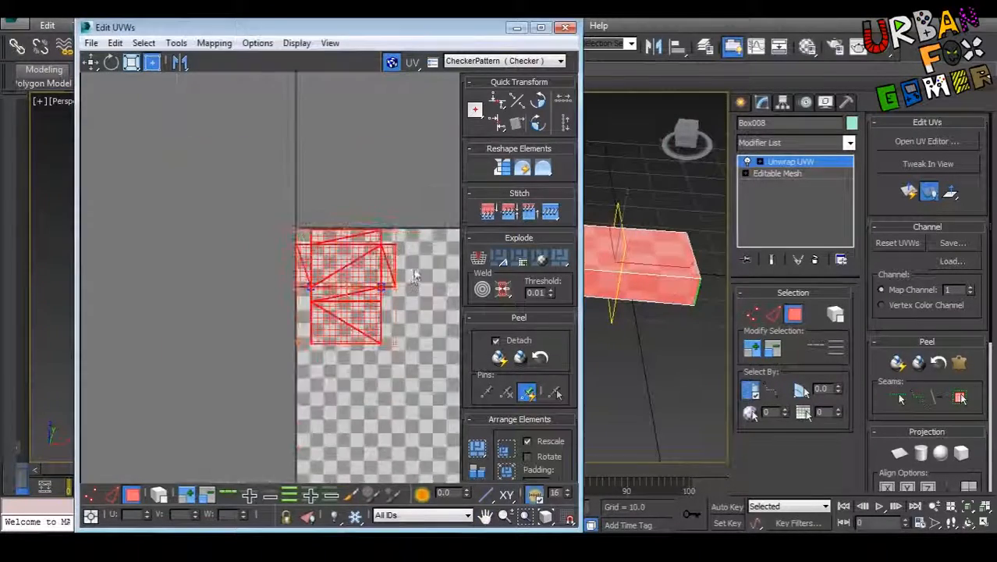
middle_click_drag(414, 276, 290, 282)
scroll(305, 210, "down", 2)
scroll(281, 285, "up", 2)
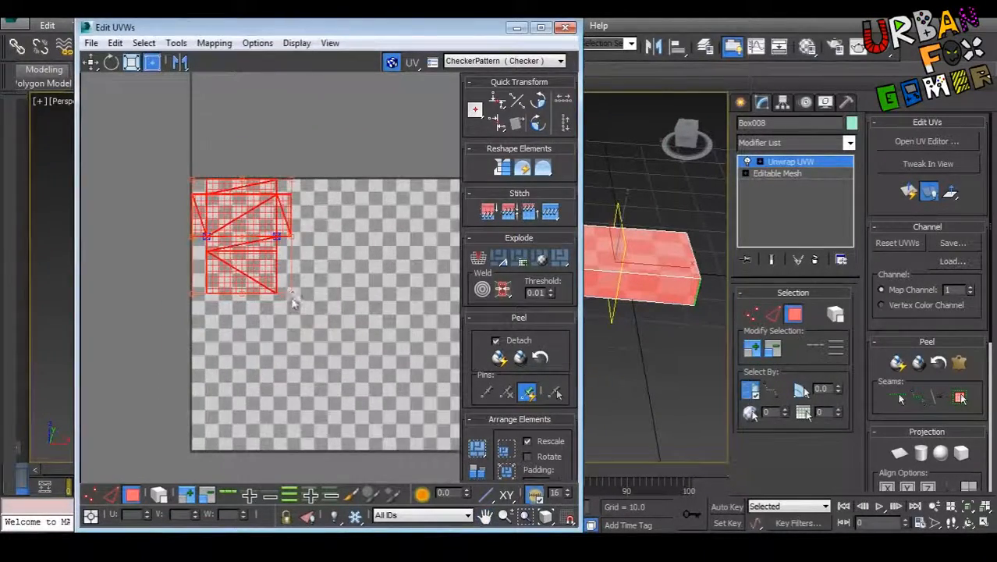
left_click_drag(292, 303, 304, 320)
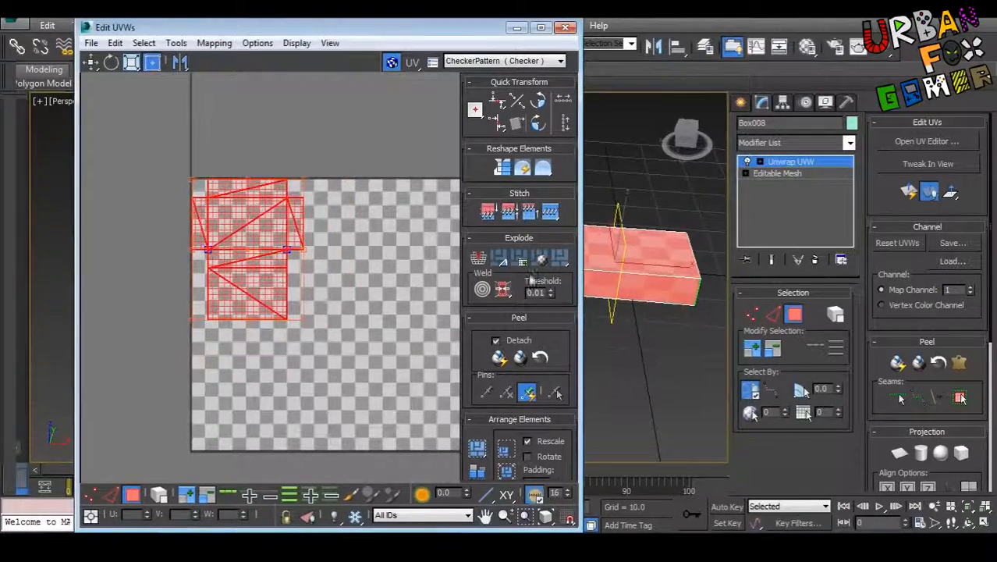
Step: Widen the box's UV shell slightly from its lower-right corner to even out the checker squares on the box's top face
middle_click_drag(619, 269, 622, 351, "alt")
scroll(624, 281, "up", 4)
middle_click_drag(632, 287, 624, 280, "alt")
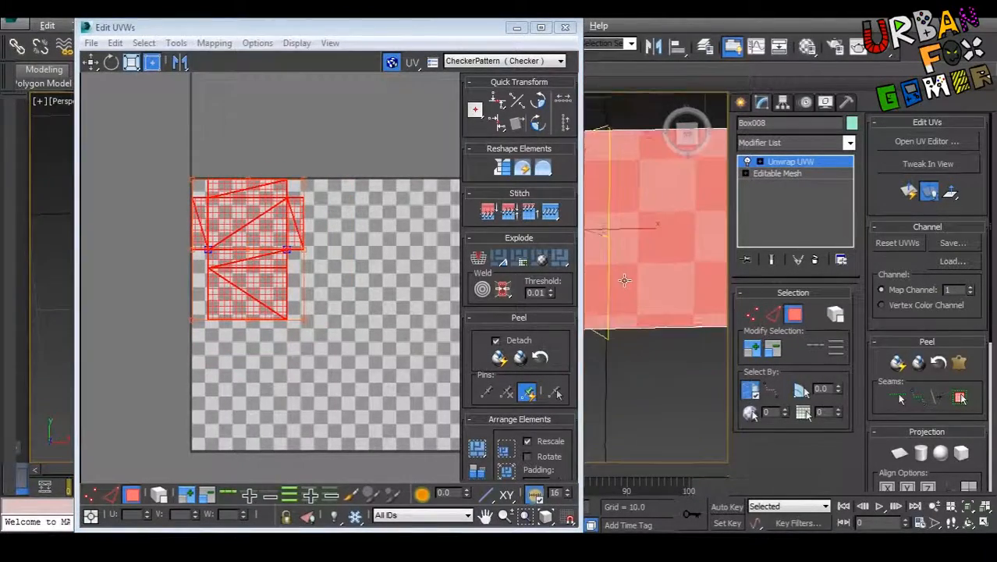
left_click_drag(312, 27, 242, 42)
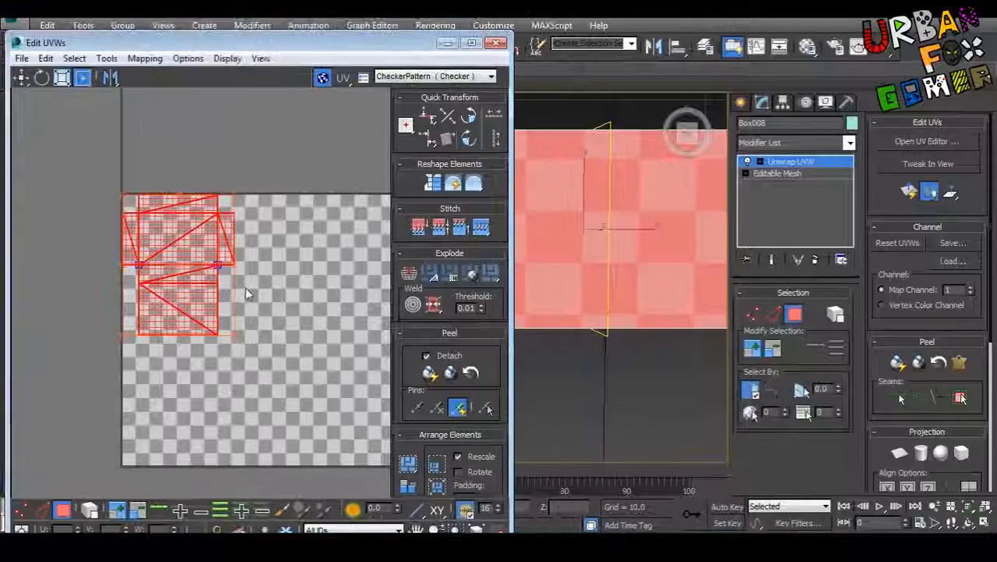
left_click(235, 337)
key("ctrl+z")
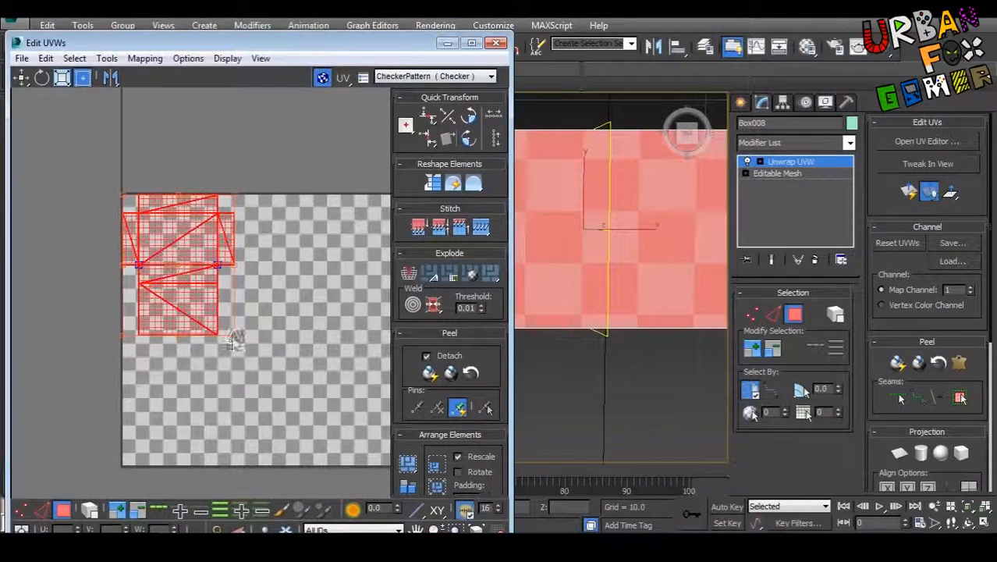
mouse_move(234, 341)
left_mouse_down()
mouse_move(282, 338)
mouse_move(240, 335)
mouse_move(247, 351)
mouse_move(248, 342)
left_mouse_up()
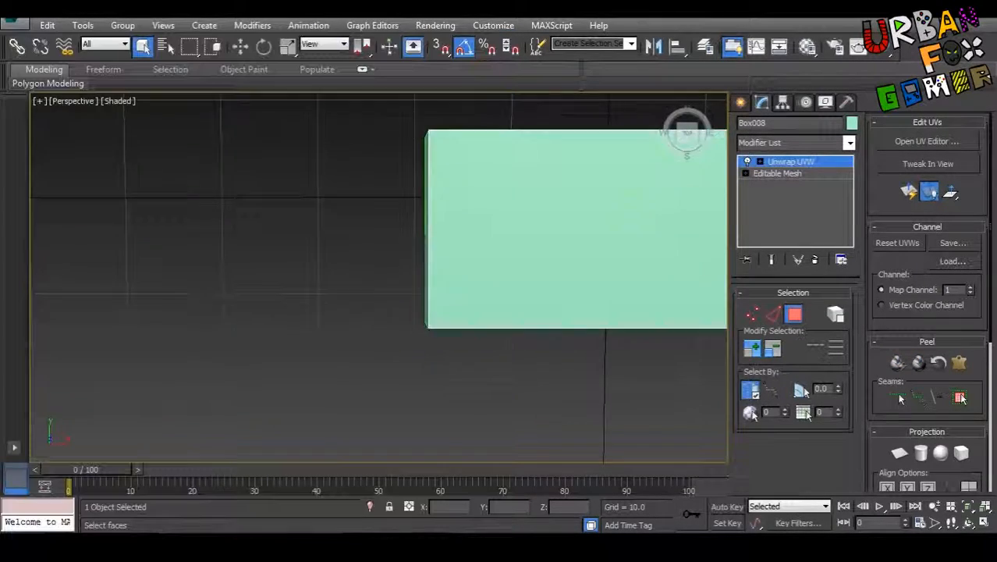
Step: Convert the unwrapped box to an editable object so its Unwrap UVW modifier is collapsed
scroll(383, 230, "down", 5)
middle_click_drag(384, 236, 327, 178, "alt")
right_click(302, 216)
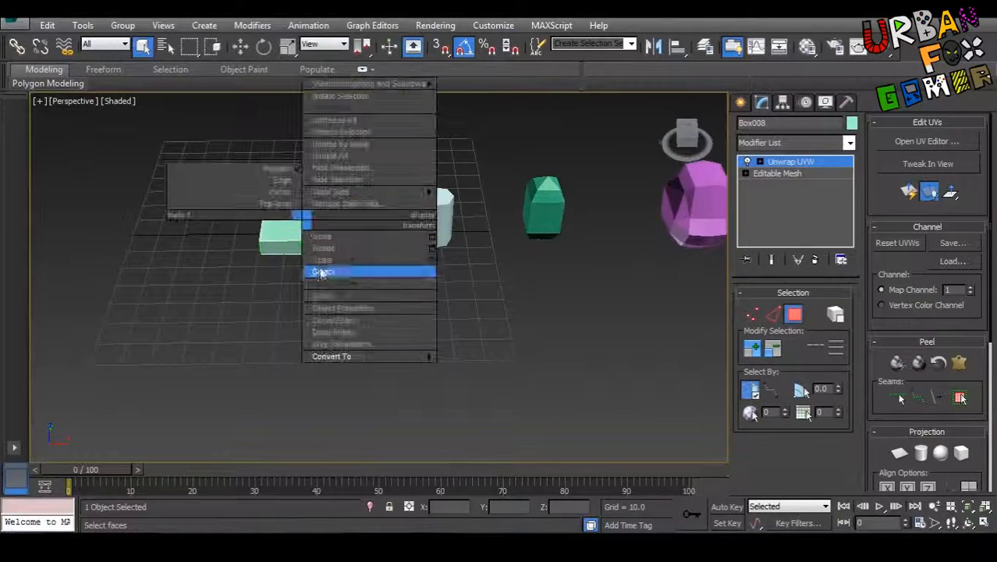
mouse_move(367, 356)
left_click(455, 374)
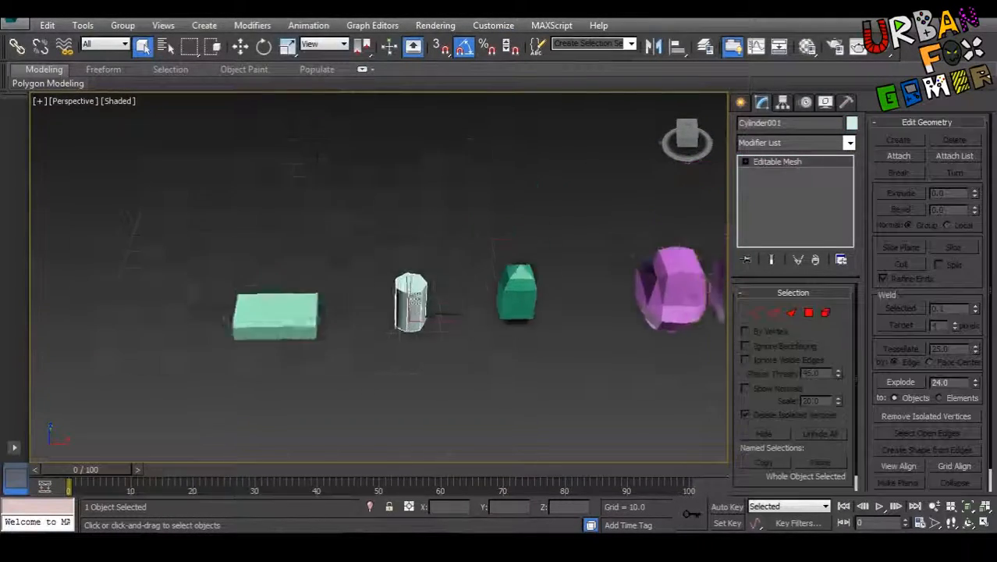
Step: Add an Unwrap UVW modifier to the cylinder and open its UV editor
scroll(423, 291, "up", 4)
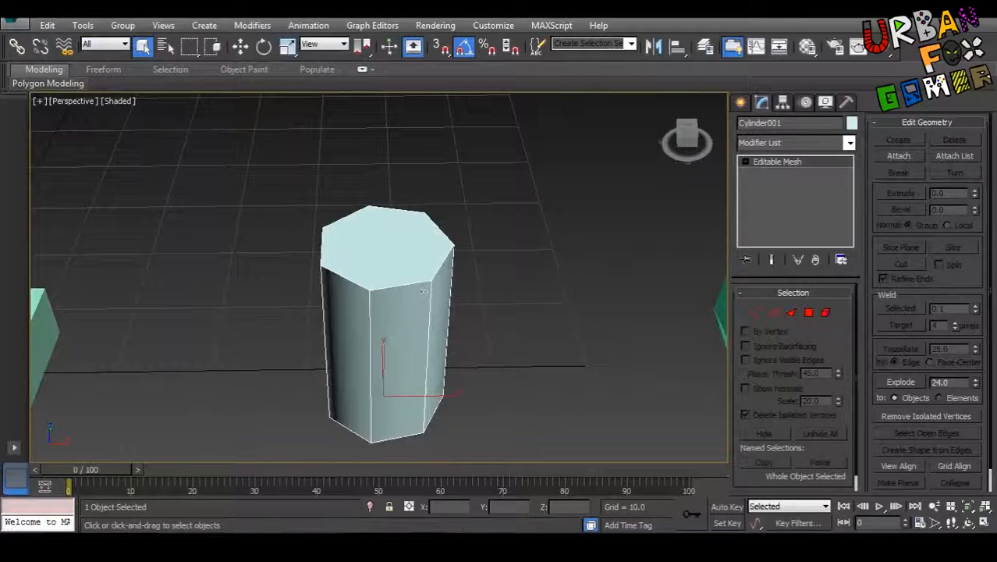
left_click(793, 143)
key("u")
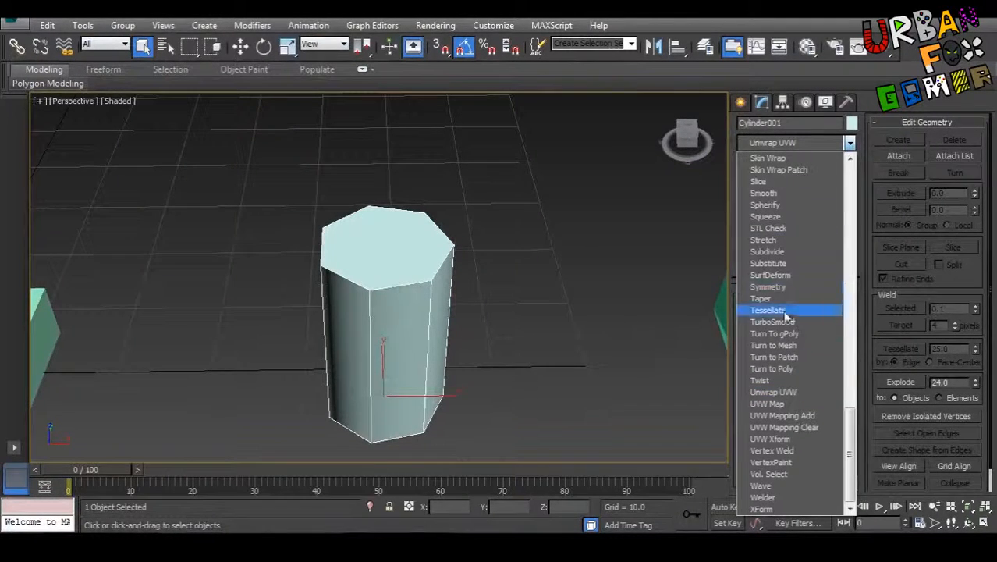
left_click(788, 394)
left_click(926, 143)
middle_click_drag(531, 301, 667, 255)
scroll(680, 270, "down", 4)
right_click(667, 256)
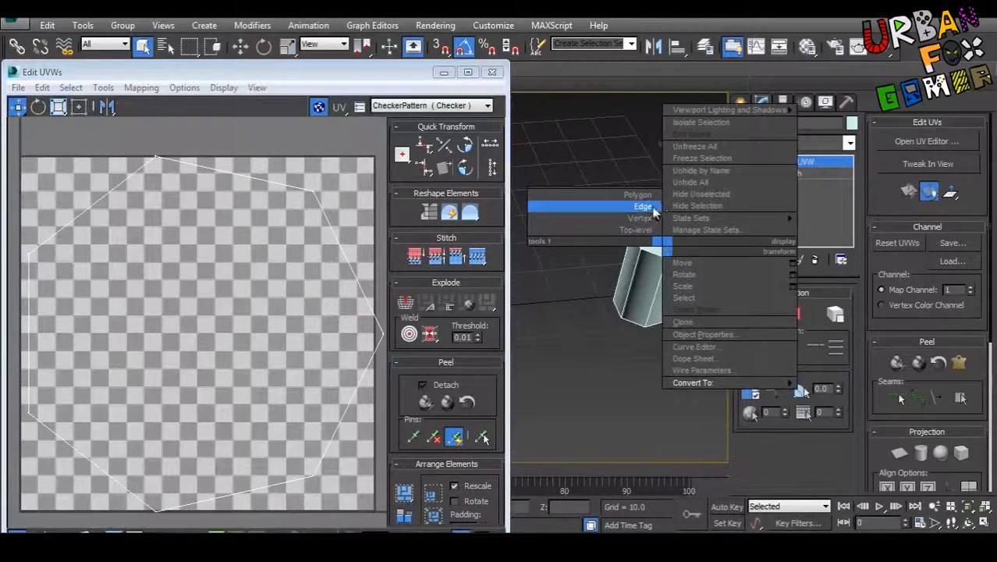
left_click(656, 209)
middle_click_drag(656, 209, 578, 344, "alt")
left_click(319, 344)
scroll(261, 327, "down", 1)
Step: Select the cylinder's top and bottom cap polygons in polygon mode
right_click(599, 301)
left_click(585, 249)
left_click(581, 288)
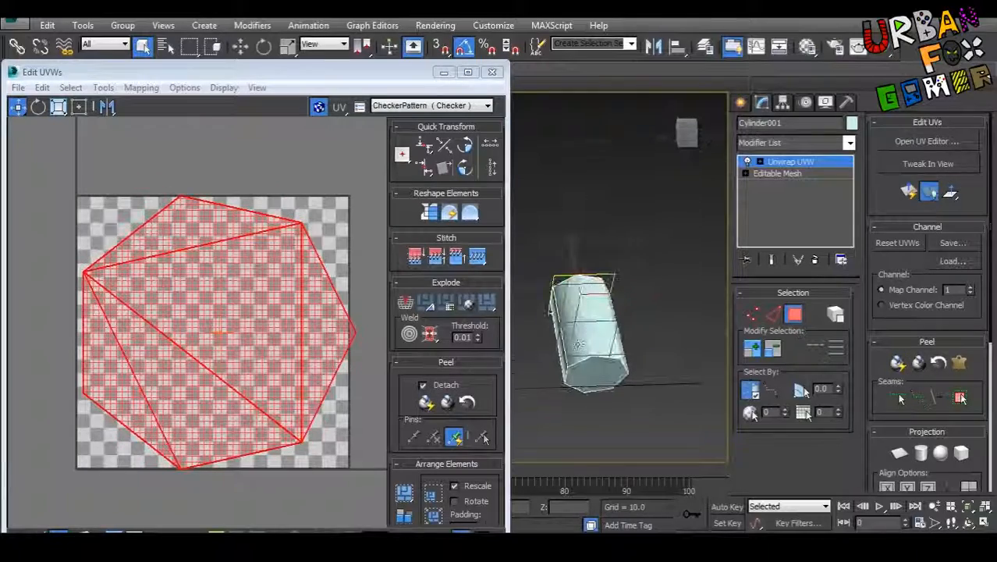
left_click(590, 372, "ctrl")
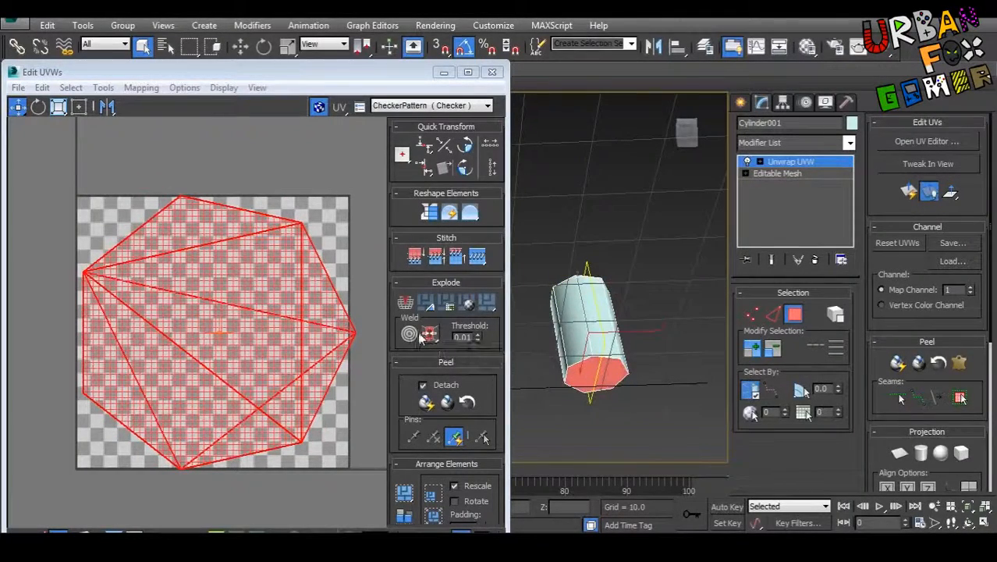
Step: Detach the selected cap polygons with Detach Edge Verts and move them outside the checker tile, to its lower left
scroll(270, 320, "down", 1)
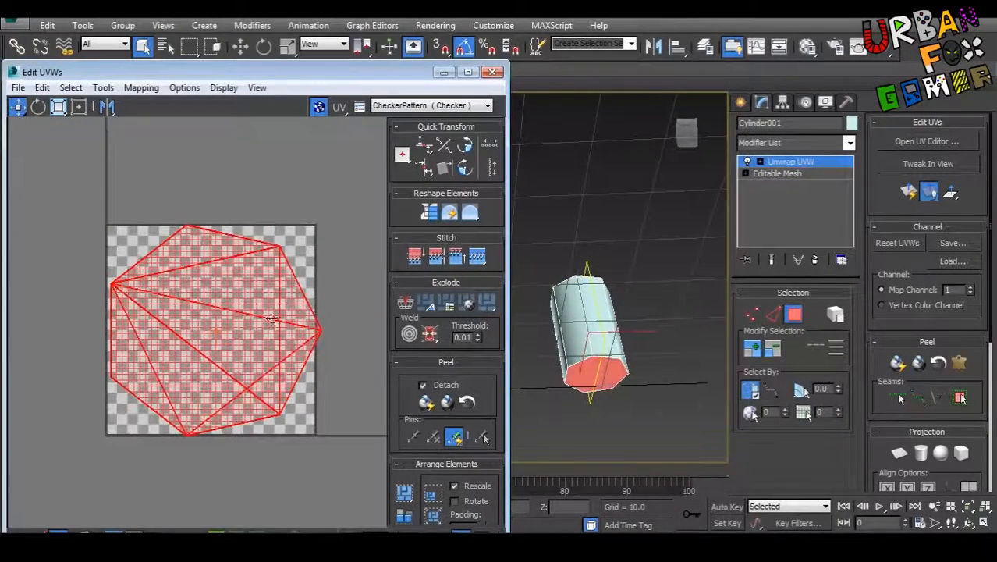
middle_click_drag(636, 289, 634, 336, "alt")
middle_click_drag(611, 392, 612, 343, "alt")
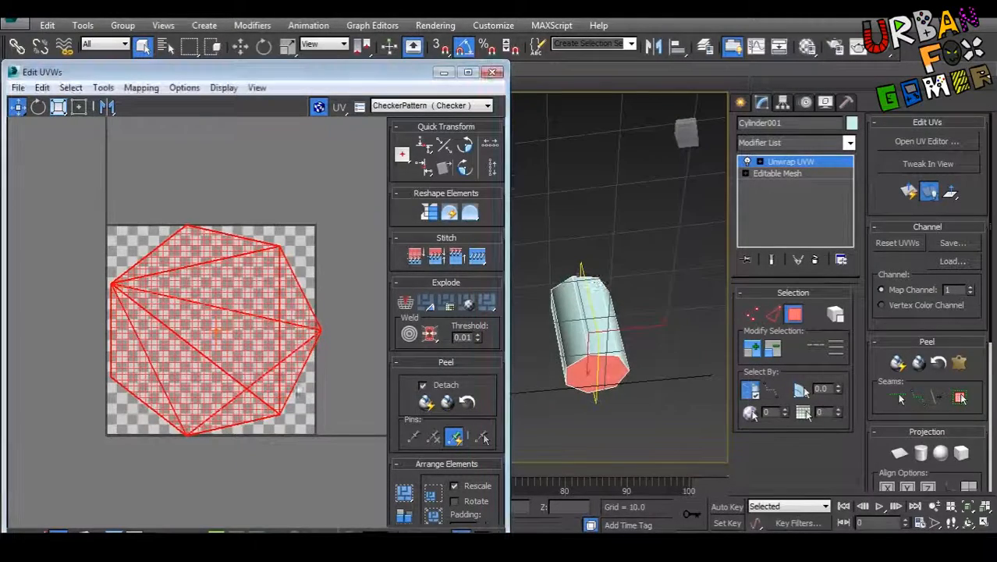
scroll(298, 388, "down", 1)
right_click(224, 283)
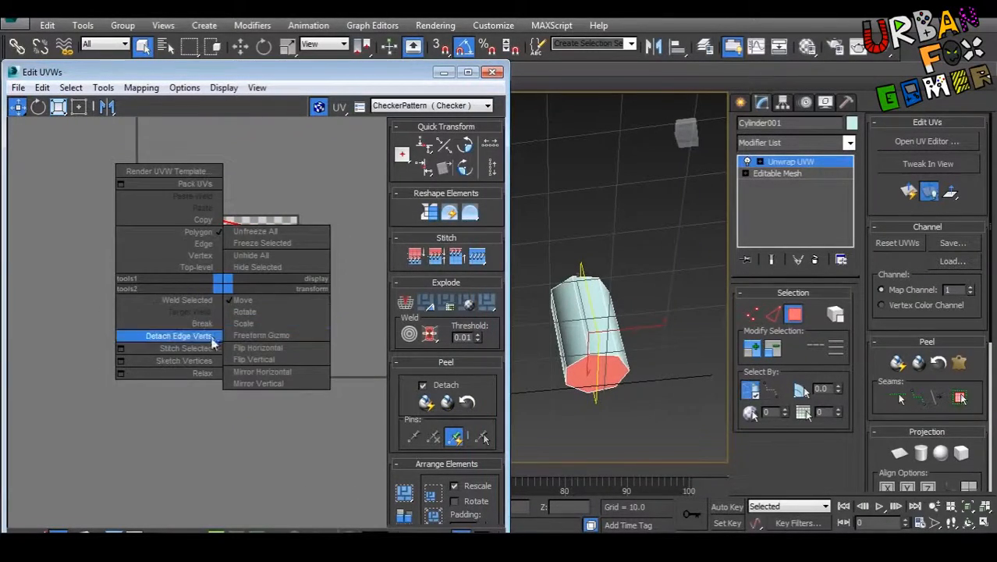
left_click(179, 335)
left_click_drag(210, 328, 72, 440)
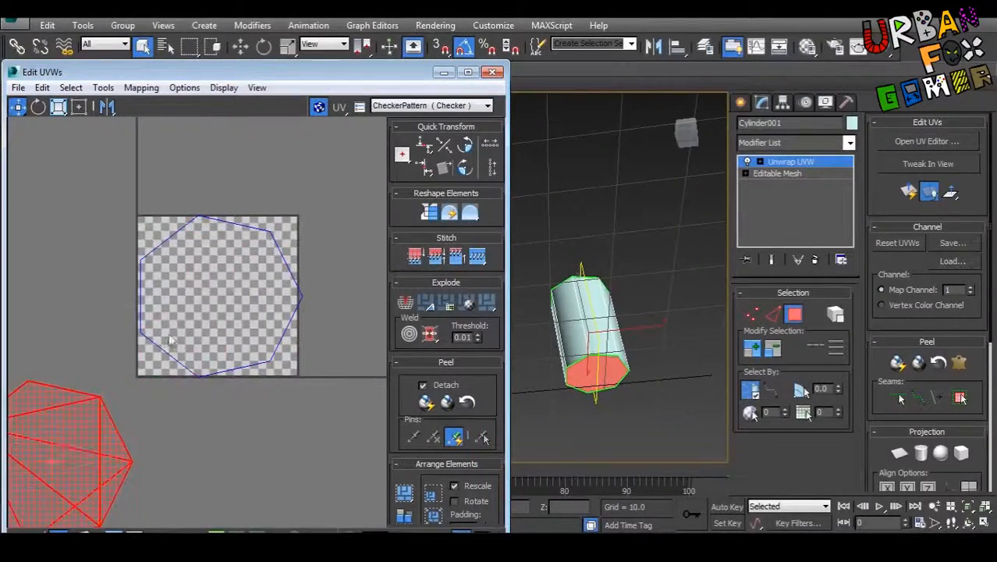
middle_click_drag(73, 441, 119, 440)
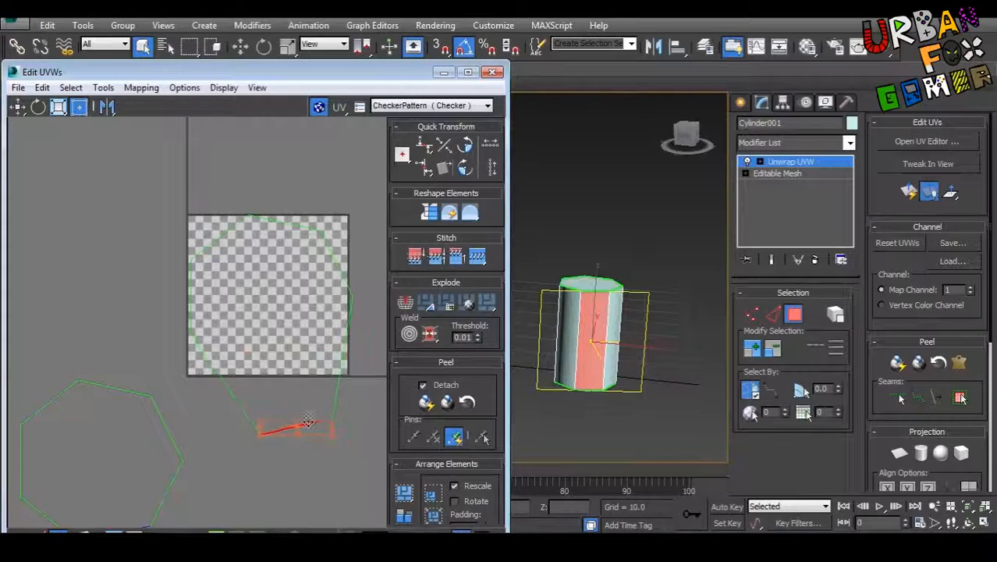
Step: Select the top cap's UV polygon and move it above the bottom cap, beside the left edge of the checker tile
scroll(308, 422, "up", 6)
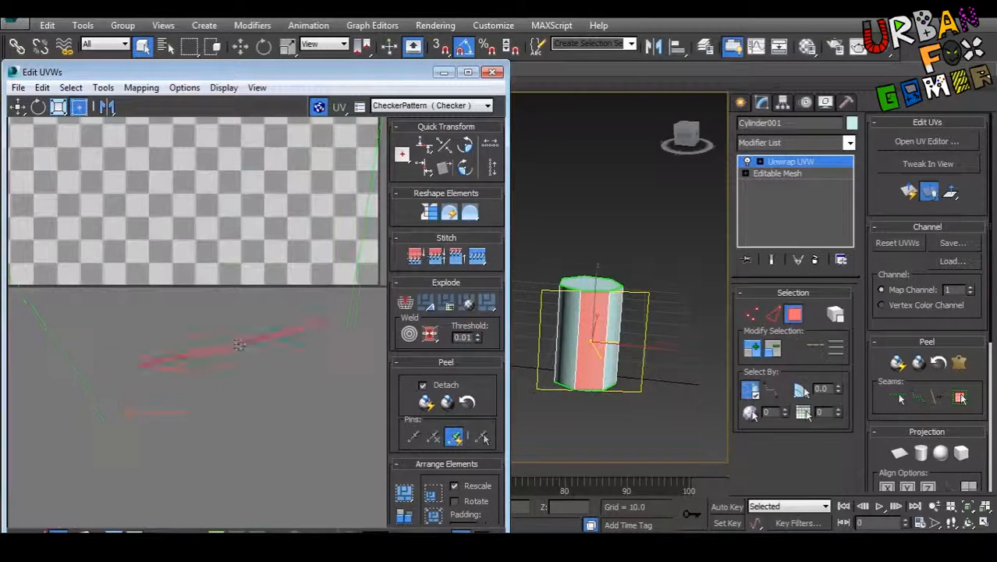
scroll(234, 421, "down", 6)
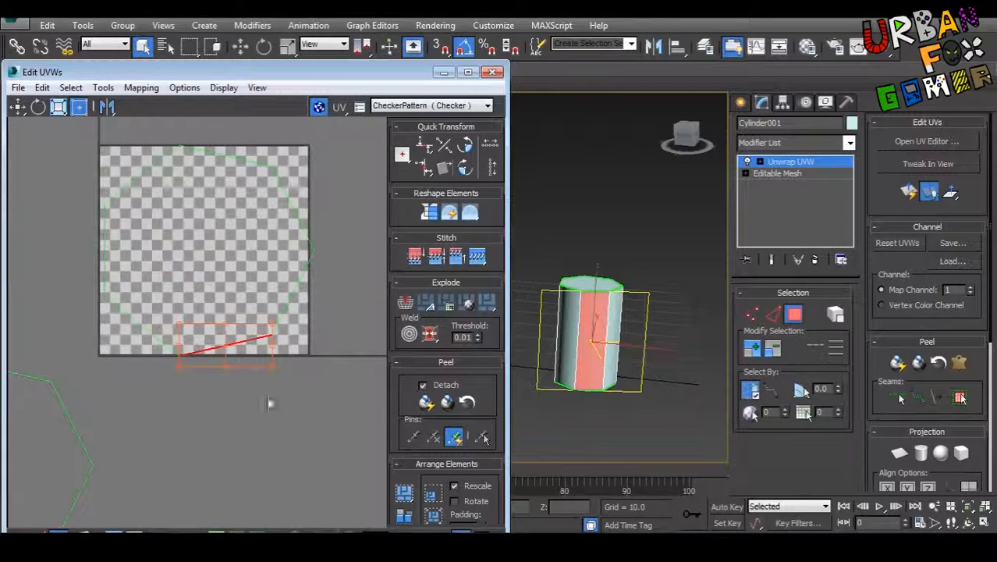
middle_click_drag(100, 383, 173, 318)
left_click(196, 363)
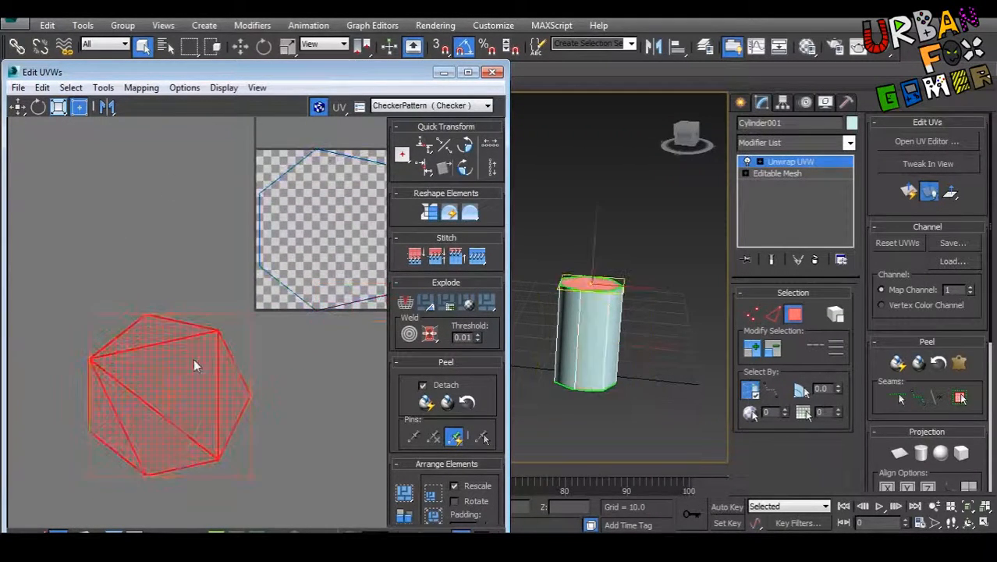
left_click_drag(195, 363, 170, 237)
middle_click_drag(367, 307, 250, 359)
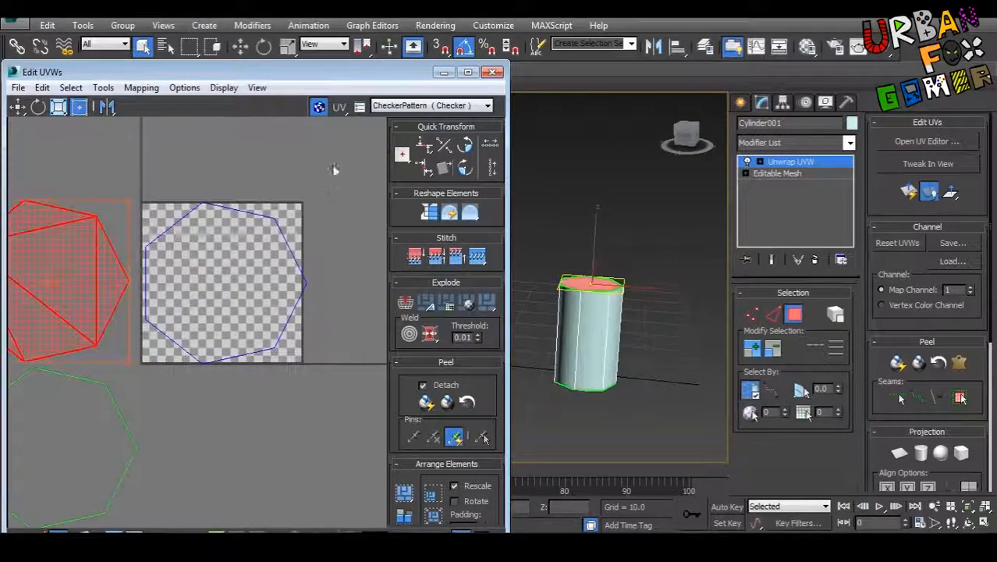
Step: Select one vertical edge along the cylinder's side in edge mode and convert it to a seam
middle_click_drag(649, 369, 555, 388, "alt")
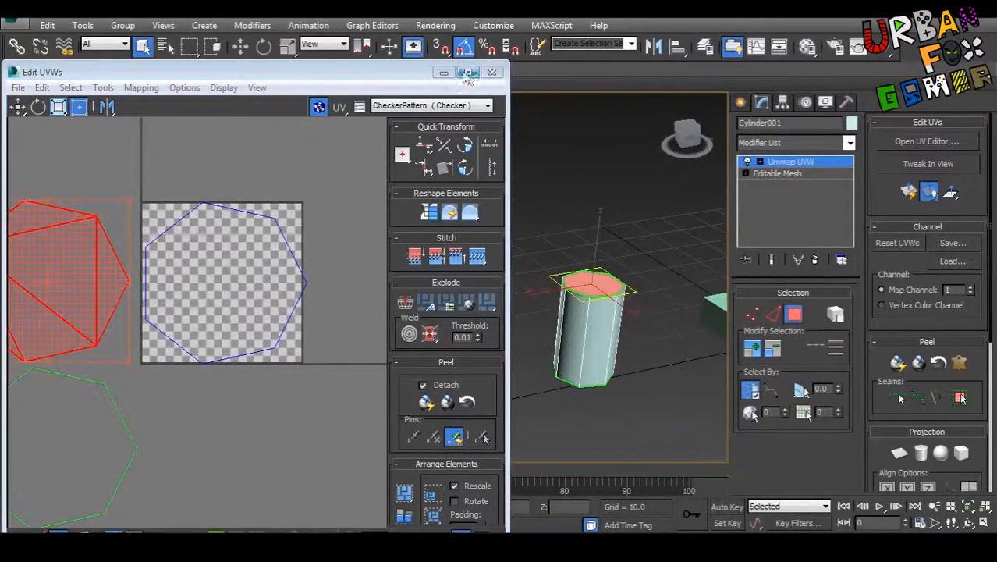
left_click_drag(463, 72, 347, 53)
middle_click_drag(600, 366, 557, 369, "alt")
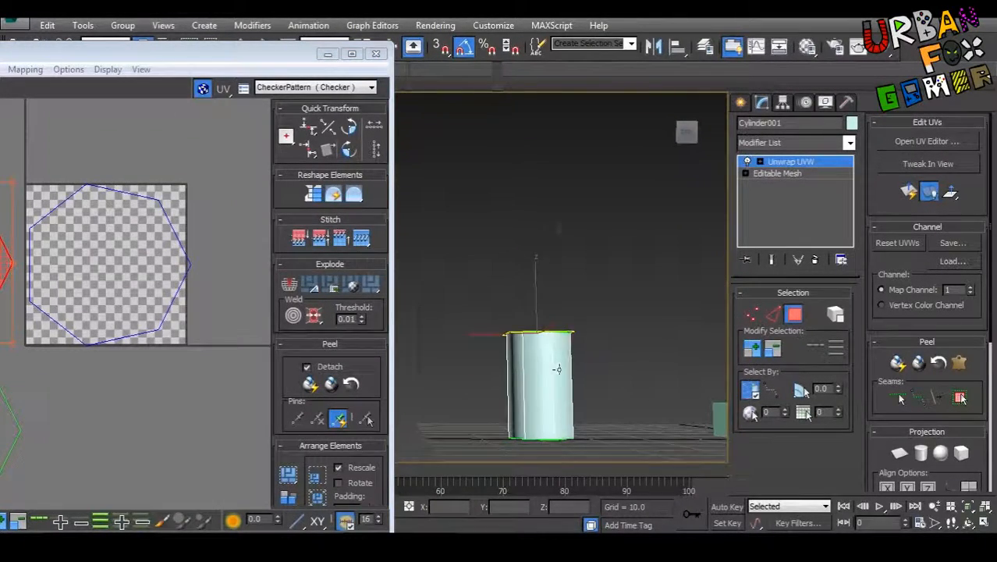
right_click(556, 360)
left_click(544, 329)
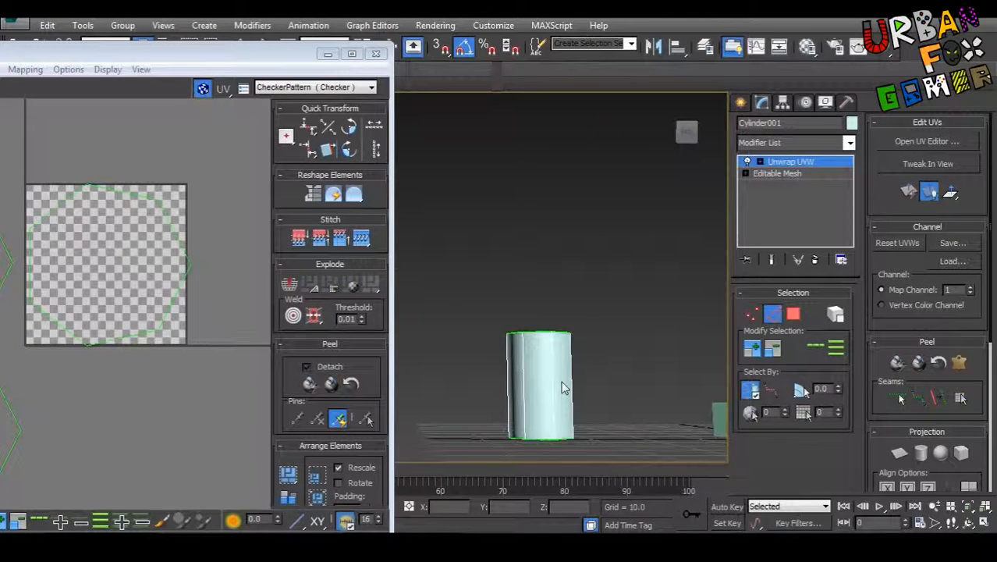
middle_click_drag(553, 392, 597, 345, "alt")
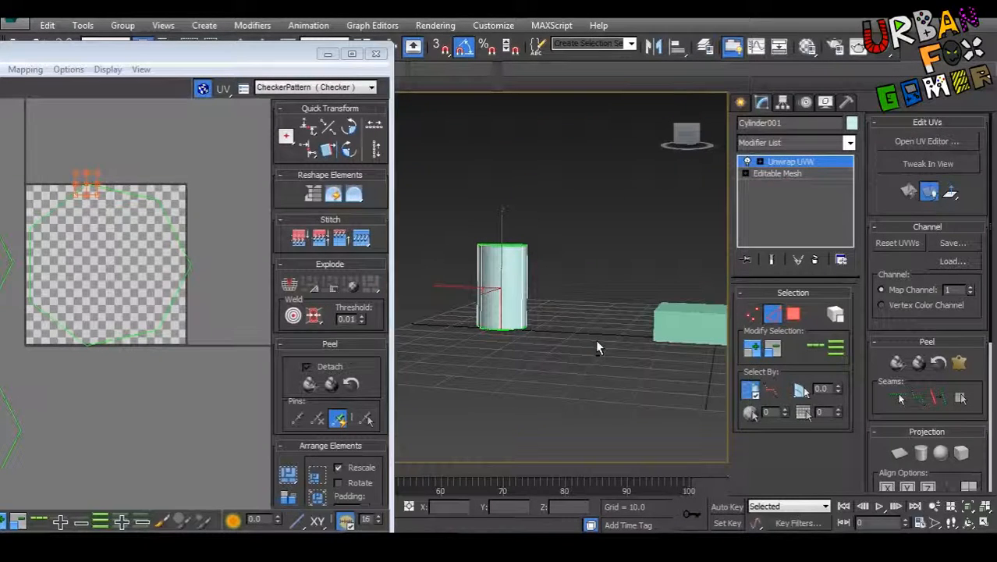
middle_click_drag(211, 280, 223, 307)
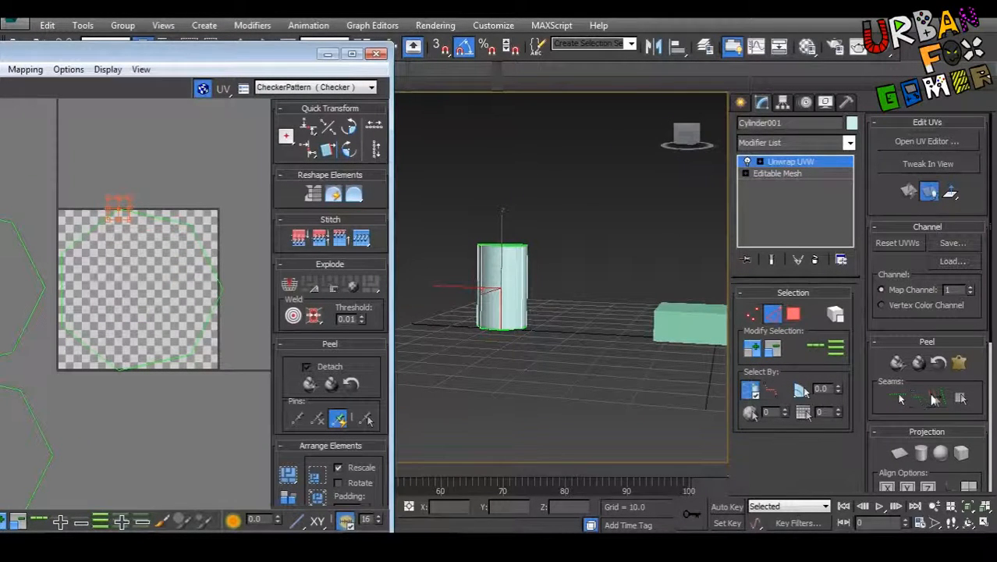
left_click(934, 399)
Step: Switch to polygon mode and select all the cylinder's side polygons in the checker tile, leaving out the caps
middle_click_drag(450, 300, 486, 347)
scroll(486, 346, "down", 4)
middle_click_drag(166, 348, 167, 354)
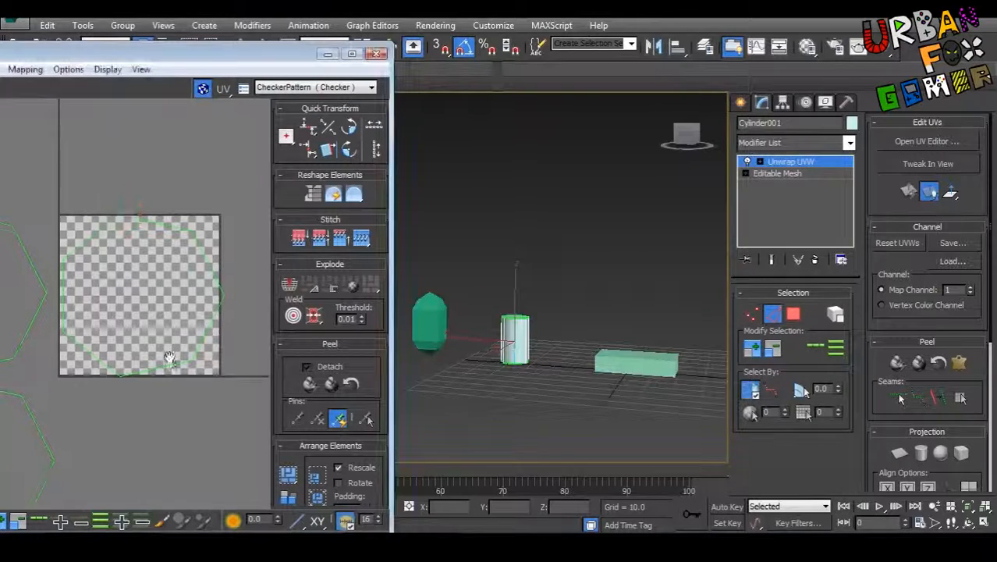
scroll(165, 347, "up", 2)
right_click(123, 325)
left_click(102, 276)
middle_click_drag(165, 199, 211, 221)
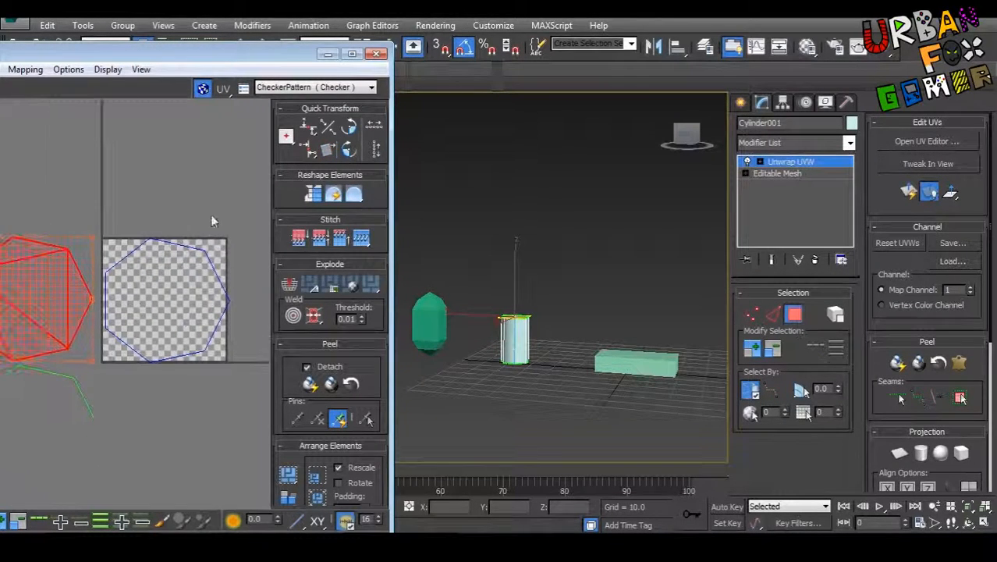
left_click_drag(94, 388, 95, 389)
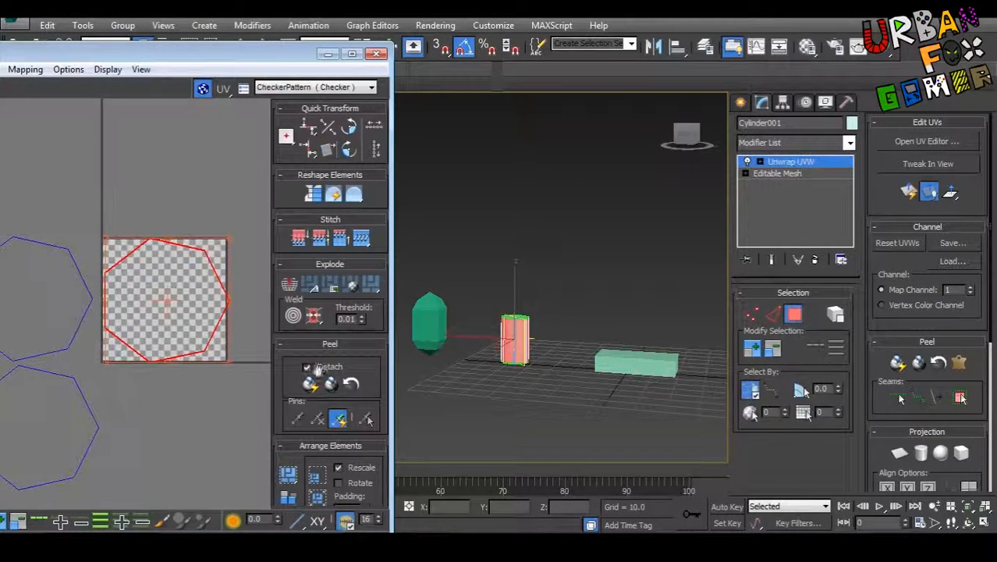
Step: Unfold the cylinder's side polygons with Peel Mode and reposition the UV editor so the whole toolbar is accessible
left_click(331, 384)
middle_click_drag(190, 362, 179, 390)
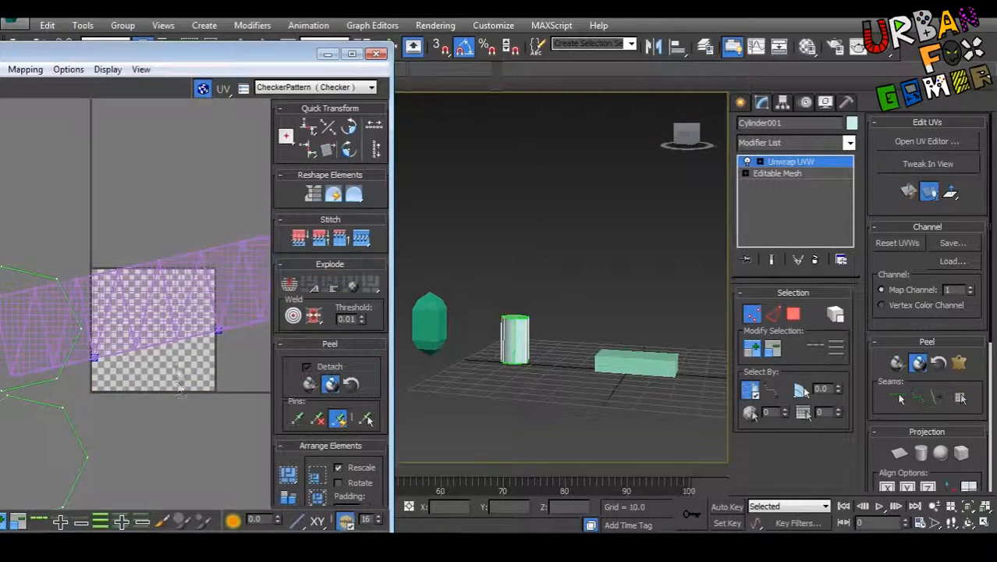
scroll(185, 306, "down", 2)
middle_click_drag(204, 334, 187, 334)
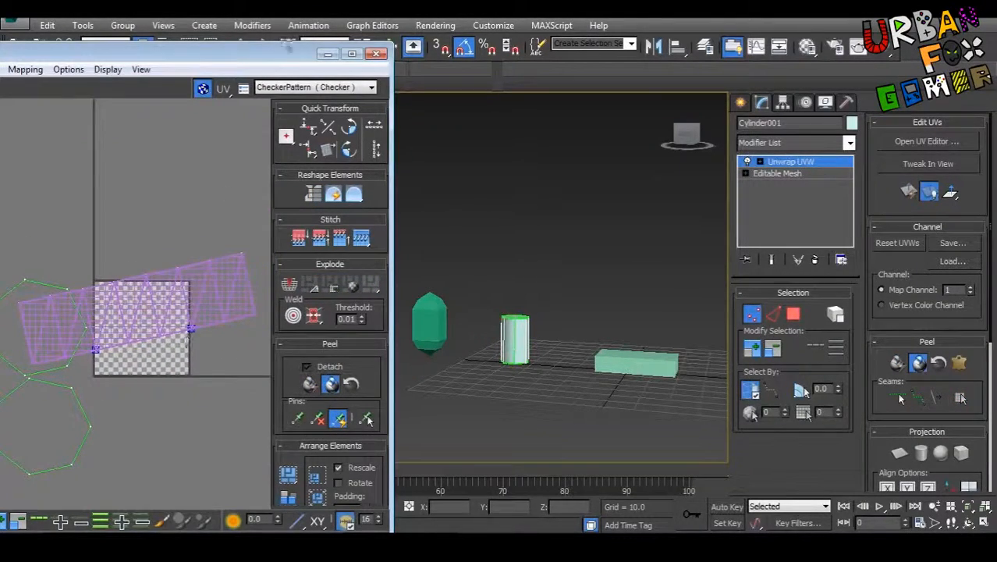
left_click_drag(287, 51, 458, 50)
scroll(343, 304, "up", 2)
middle_click_drag(363, 355, 283, 353)
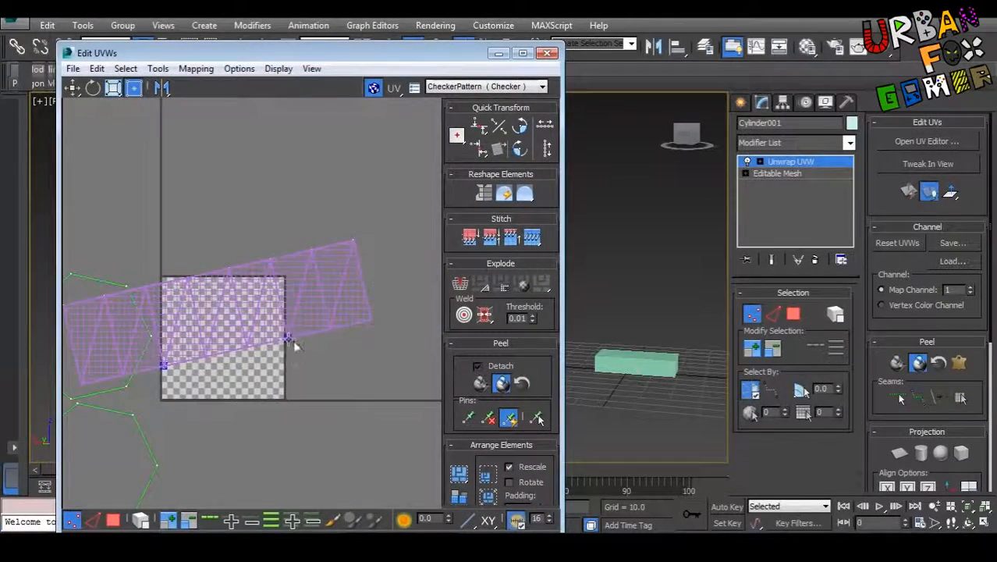
Step: Choose the CheckerPattern texture for the cylinder's UVs and exit Peel Mode
left_click(491, 87)
left_click(472, 102)
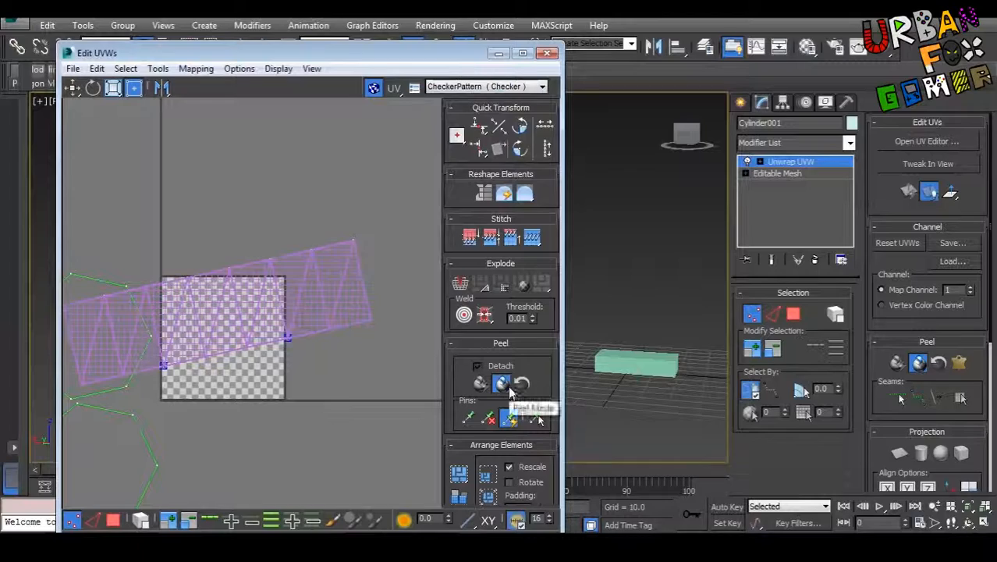
left_click(507, 387)
Step: Move the UV editor aside to reveal the cylinder and rotate its side shell until the strip lies horizontal
left_click_drag(394, 52, 296, 68)
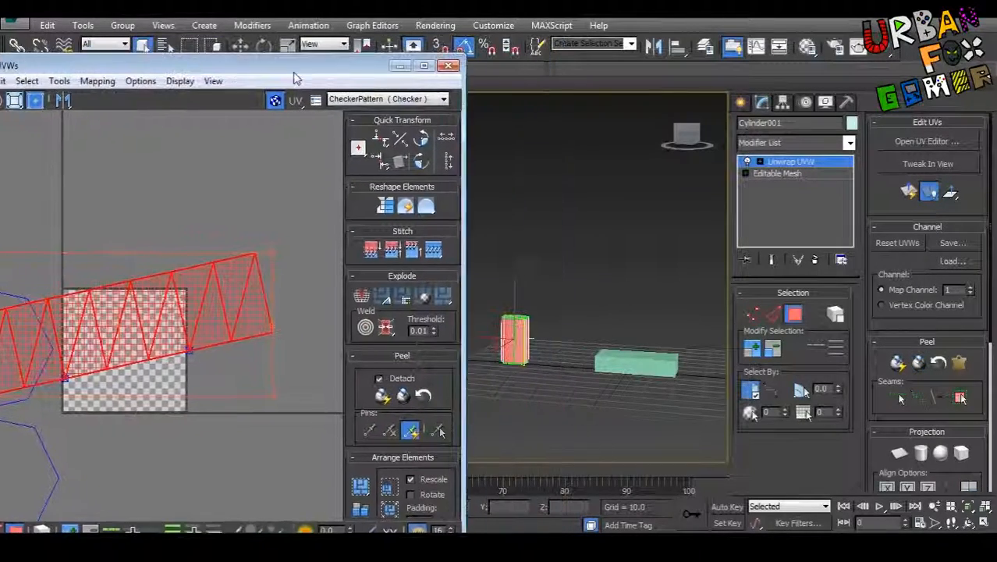
key("z")
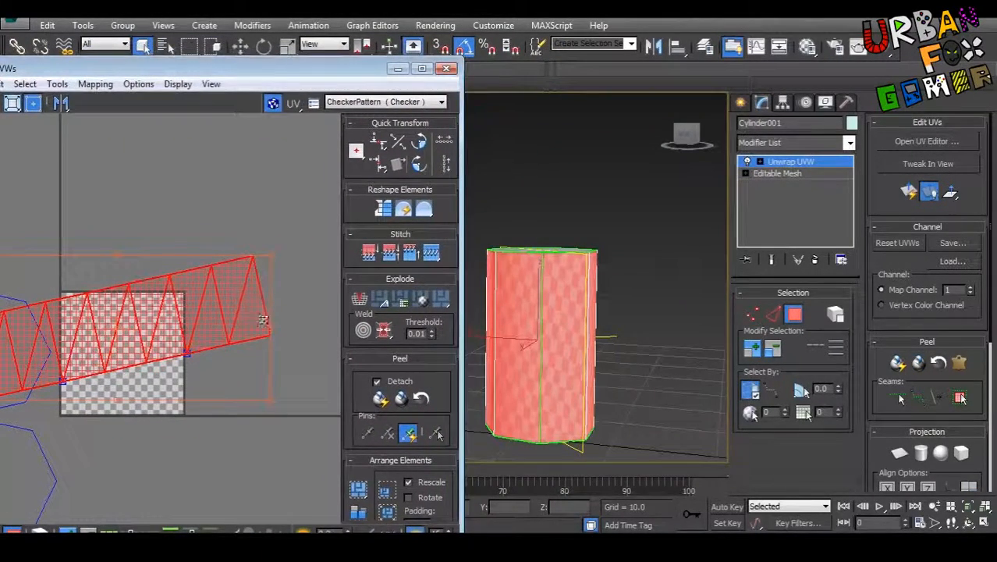
left_click_drag(269, 332, 270, 366)
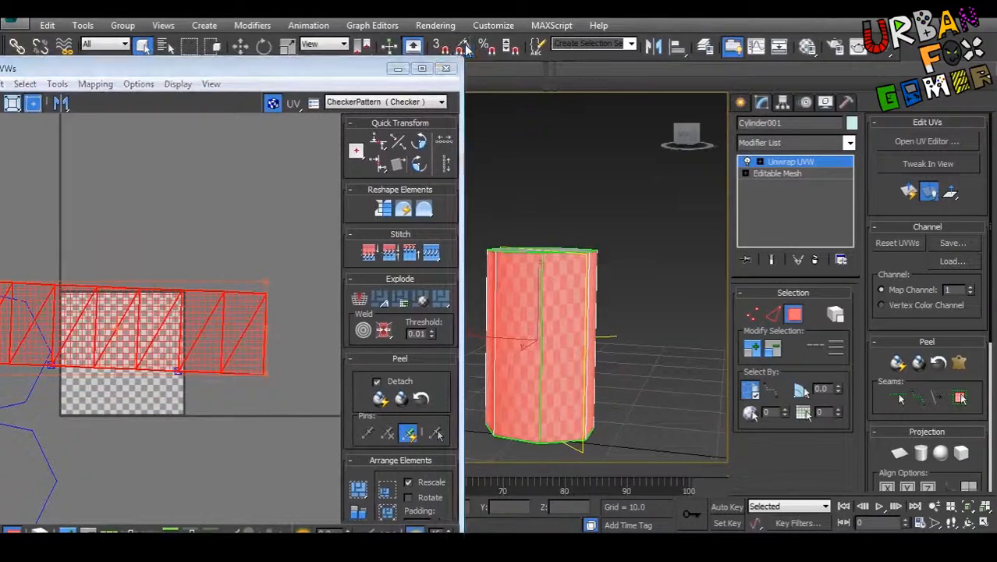
left_click_drag(267, 329, 268, 324)
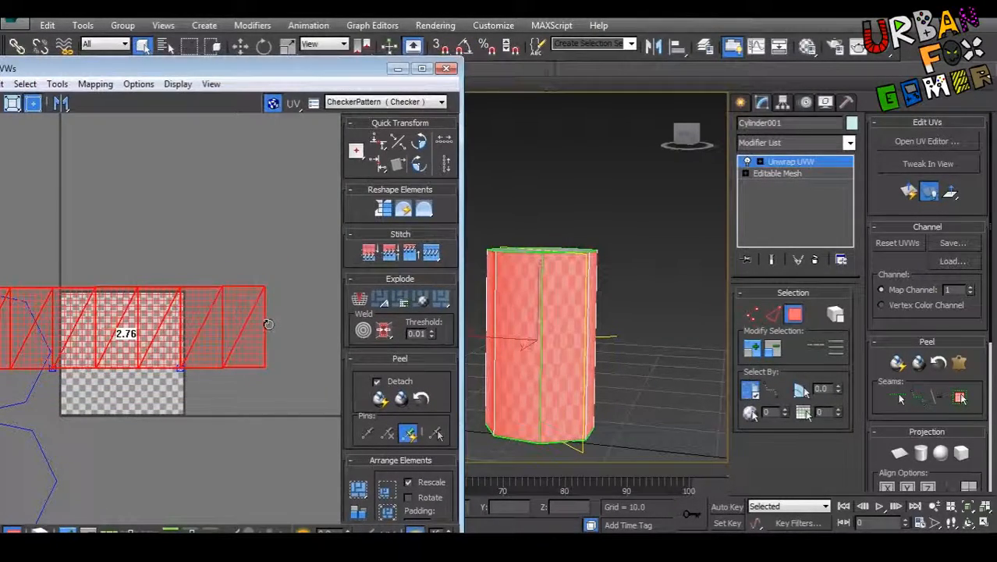
middle_click_drag(262, 338, 280, 323)
middle_click_drag(538, 335, 583, 326, "alt")
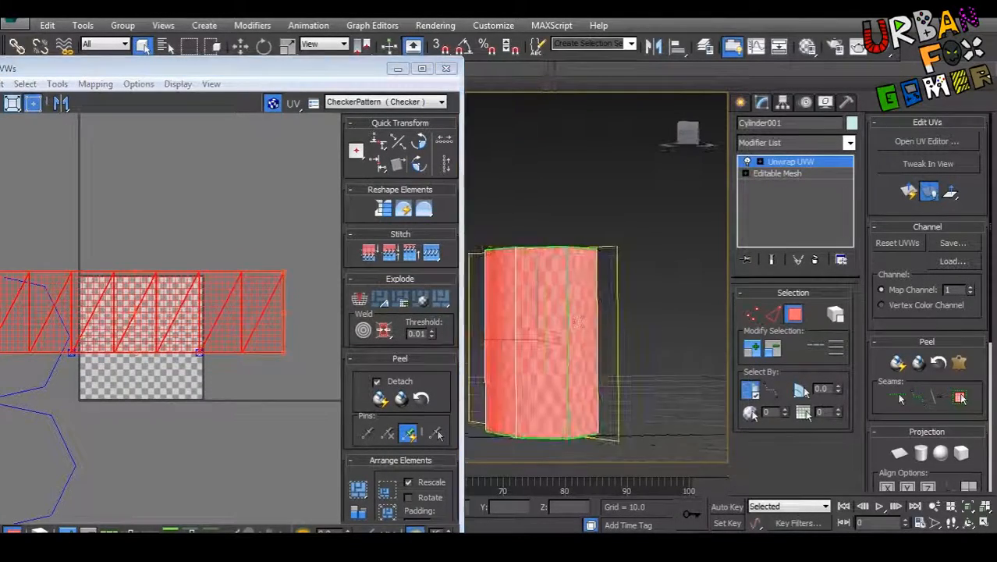
Step: Stretch the cylinder's side shell vertically until it slightly exceeds the height of the checker tile
left_click_drag(285, 362, 274, 402)
left_click_drag(273, 404, 271, 407)
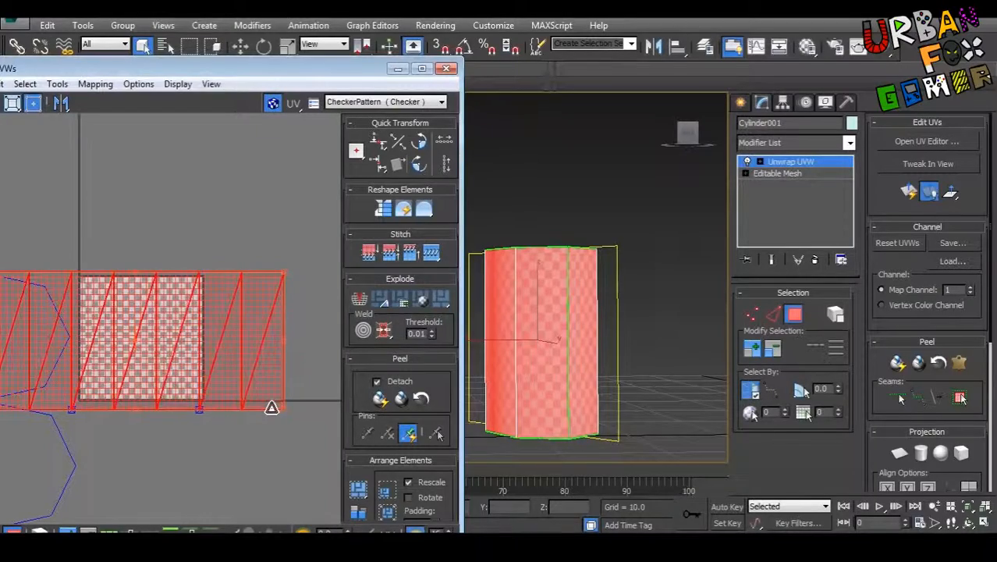
middle_click_drag(270, 408, 267, 387)
middle_click_drag(537, 357, 509, 336, "alt")
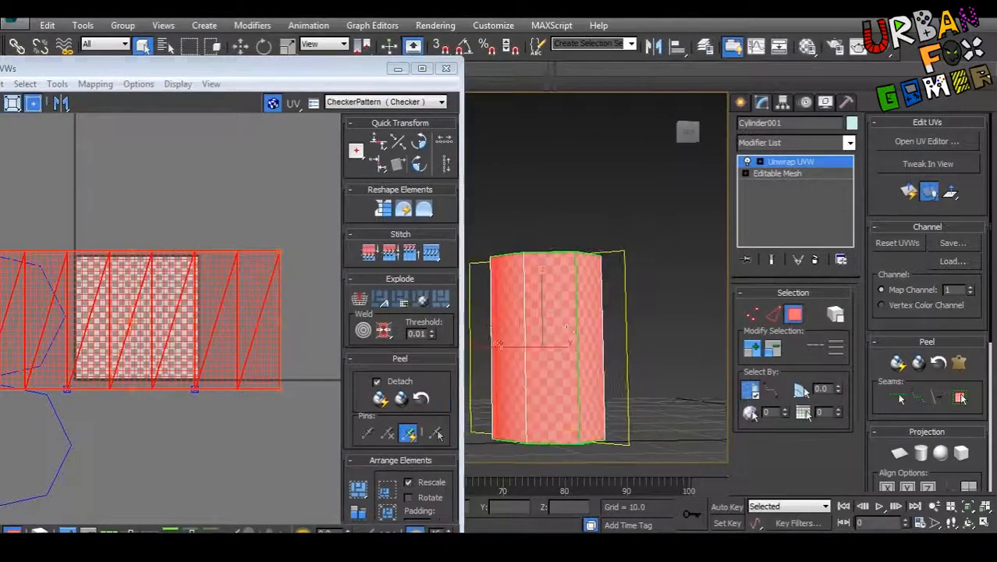
scroll(238, 379, "down", 2)
Step: Scale and move the side shell so it spans the full width of the checker tile's upper half
left_click_drag(258, 368, 142, 314)
left_click_drag(84, 284, 156, 287)
scroll(156, 287, "up", 3)
middle_click_drag(156, 287, 270, 386)
left_click_drag(284, 379, 235, 344)
scroll(195, 371, "down", 2)
middle_click_drag(150, 402, 282, 309)
scroll(187, 368, "down", 2)
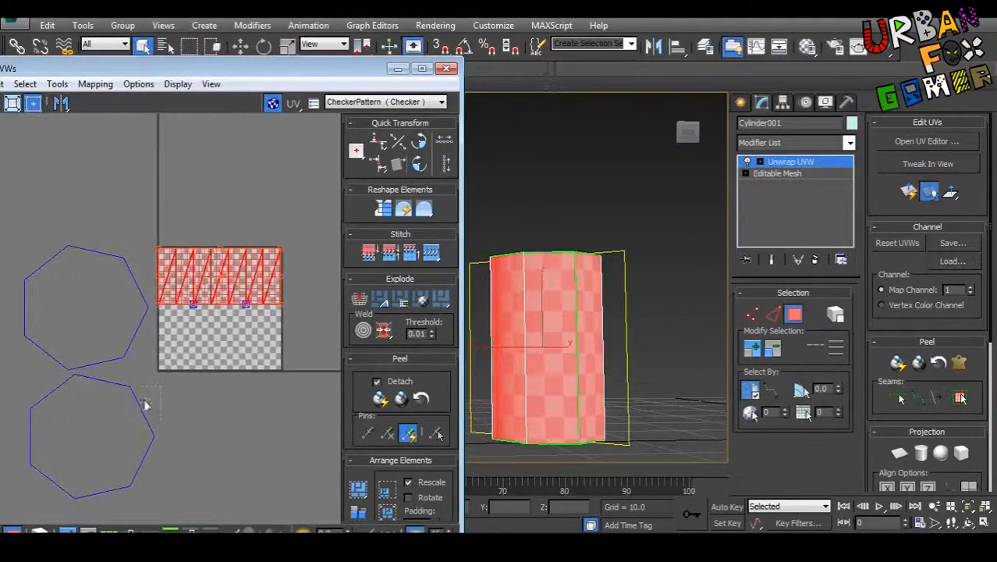
Step: Move the lower cap shell into the lower-left quarter of the checker tile and shrink it to fit
left_click(76, 445)
left_click_drag(75, 445, 205, 380)
left_click_drag(285, 434, 206, 369)
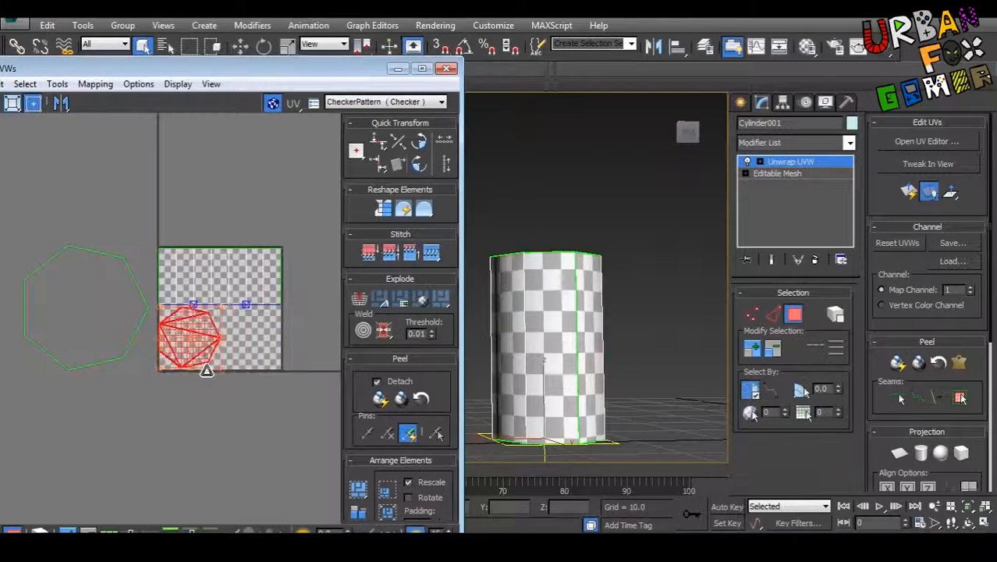
Step: Move the remaining cap shell into the lower-right quarter of the checker tile and scale it down to fit
left_click(86, 250)
left_click_drag(23, 343, 217, 399)
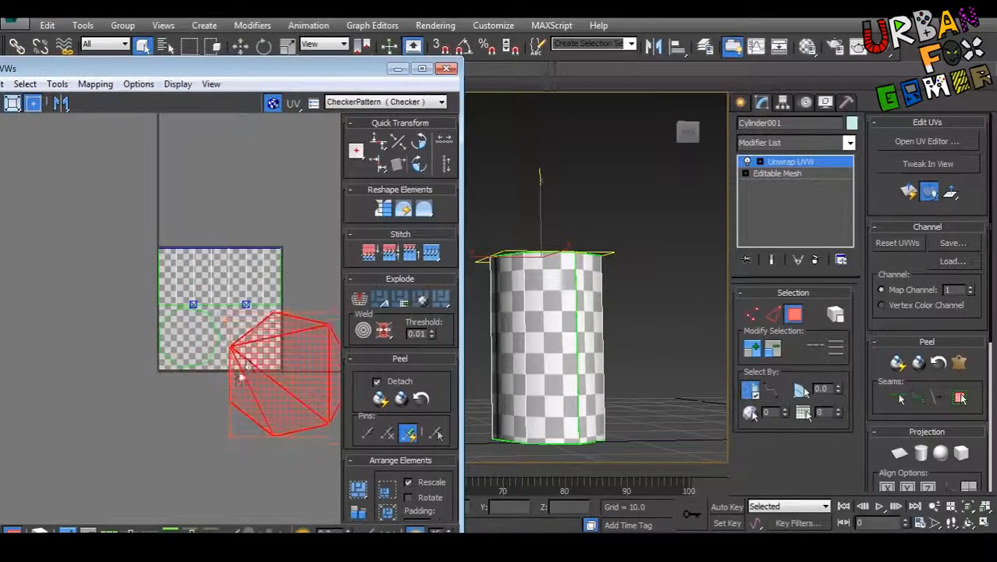
scroll(248, 356, "up", 2)
middle_click_drag(263, 353, 183, 368)
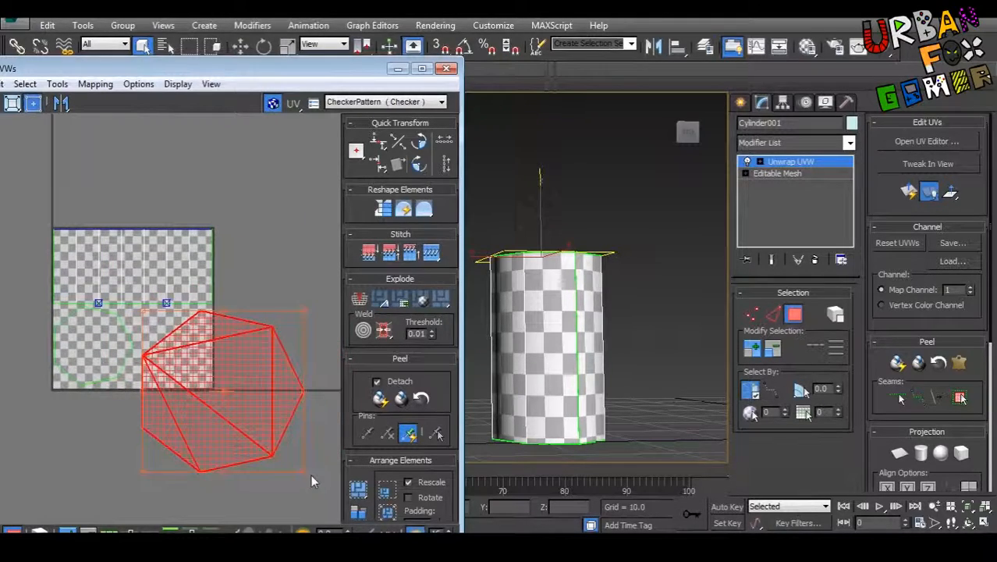
left_click_drag(304, 473, 214, 373)
scroll(186, 368, "up", 3)
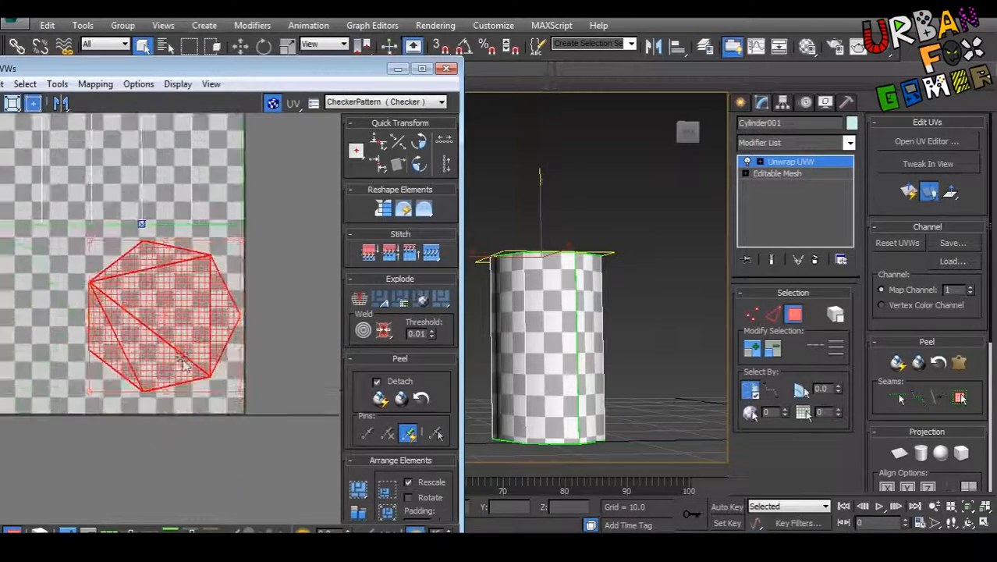
scroll(180, 368, "down", 2)
Step: Close the UV editor and convert the unwrapped cylinder to Editable Poly
left_click(446, 68)
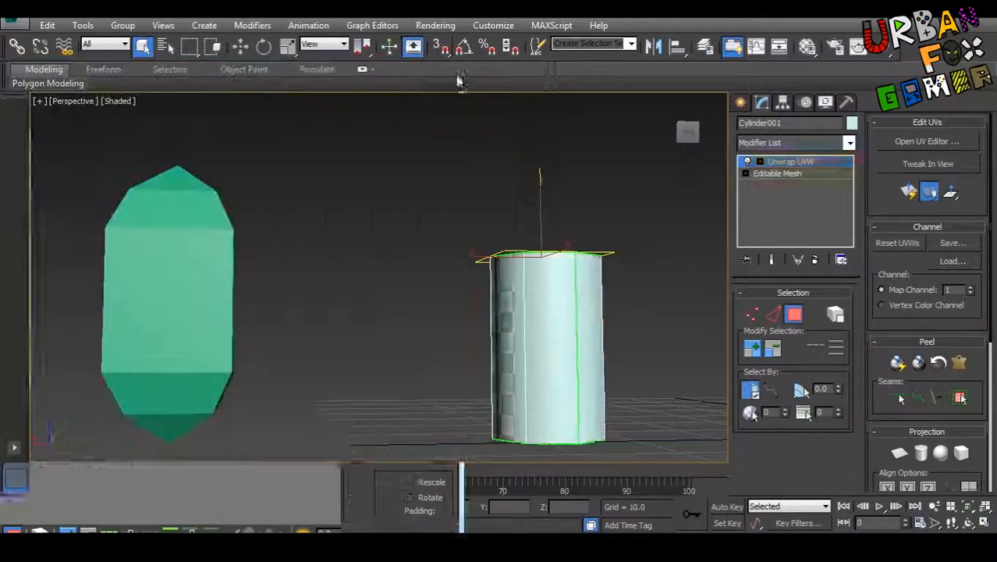
scroll(509, 246, "down", 5)
middle_click_drag(509, 246, 457, 212, "alt")
right_click(456, 211)
mouse_move(530, 352)
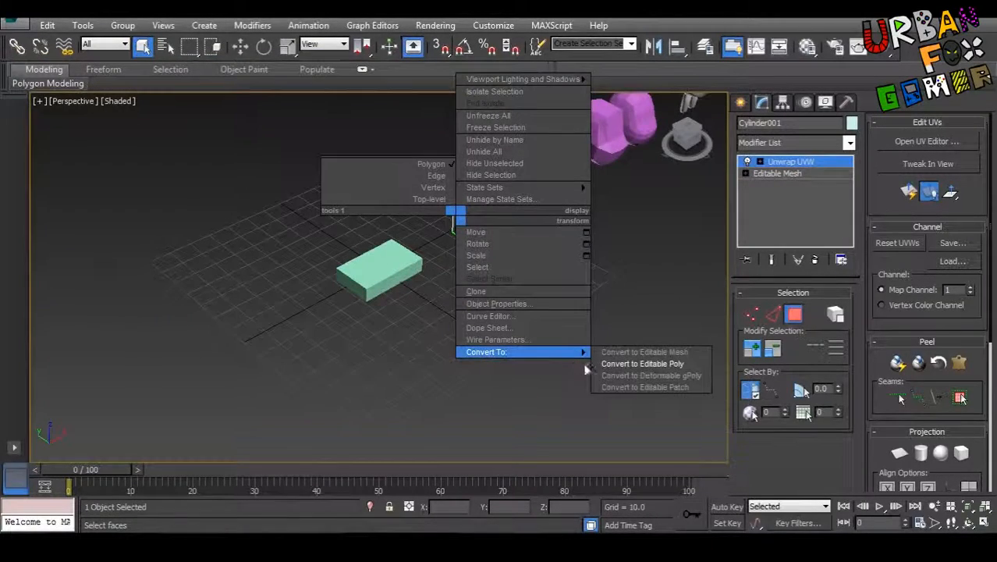
left_click(622, 364)
Step: Select the green tapered box, add an Unwrap UVW modifier to it and open its UV editor
middle_click_drag(563, 243, 488, 312)
scroll(488, 312, "up", 5)
scroll(325, 307, "down", 3)
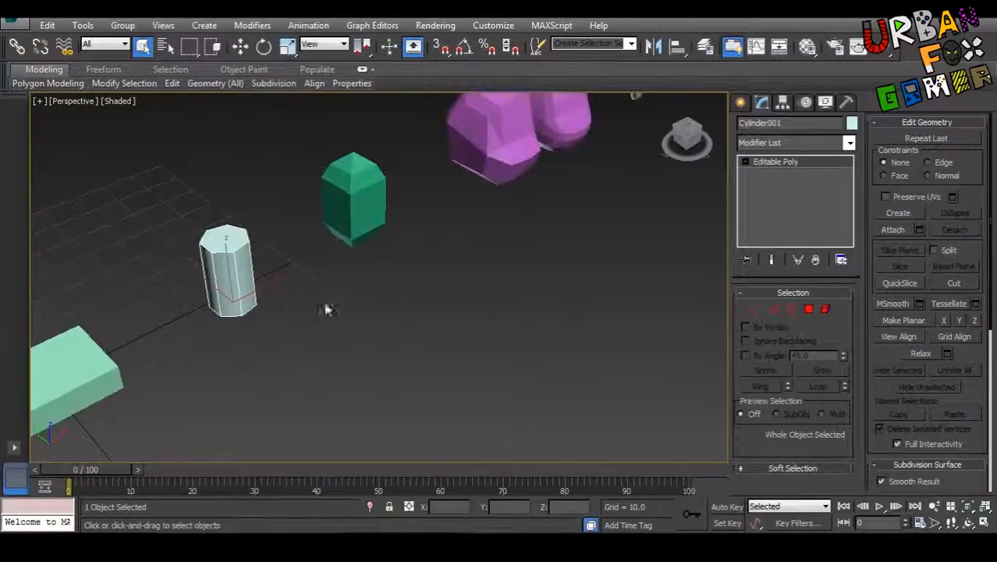
middle_click_drag(325, 307, 363, 341, "alt")
left_click(362, 341)
scroll(382, 343, "up", 4)
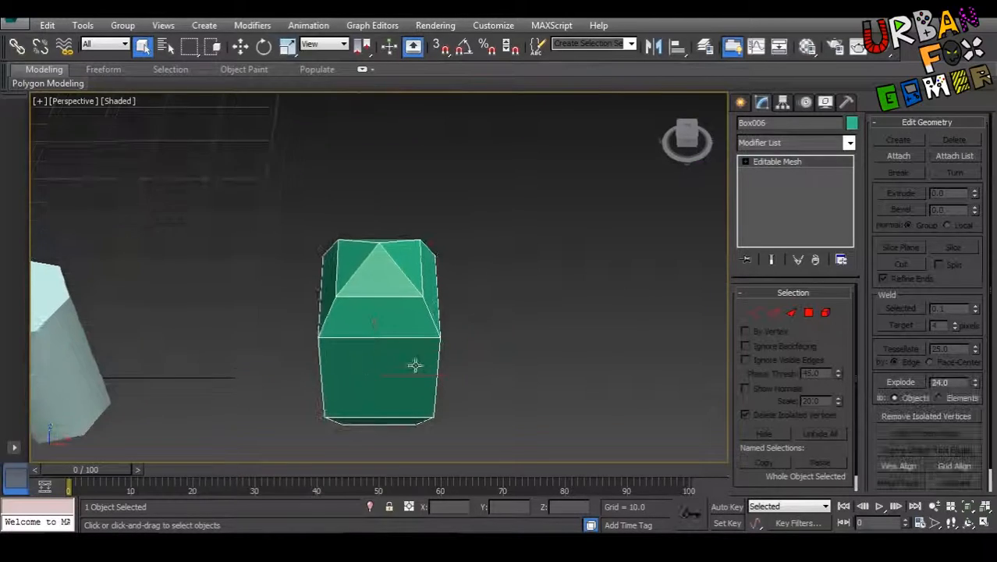
left_click(760, 143)
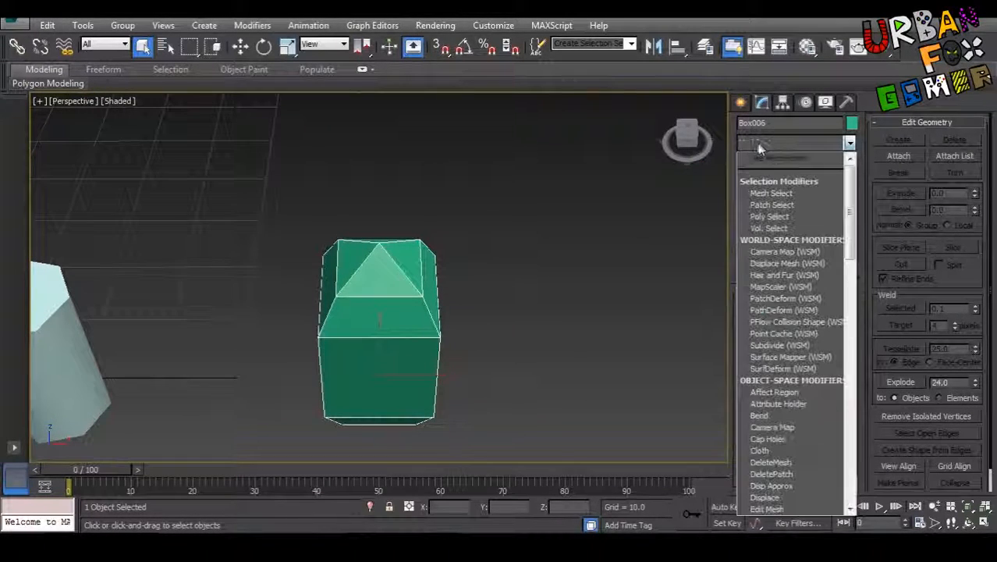
scroll(791, 351, "down", 15)
left_click(794, 389)
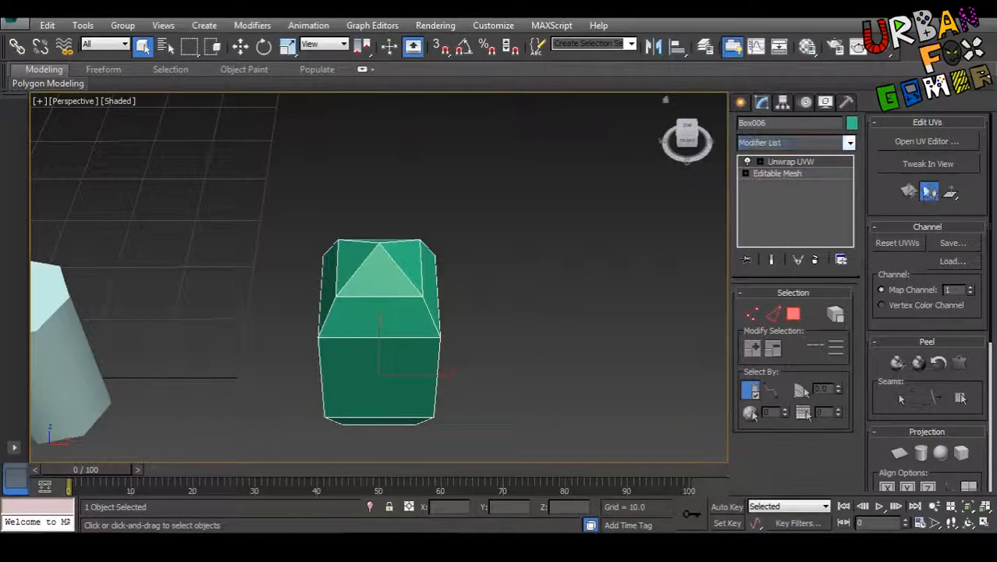
left_click(926, 141)
Step: Select all the tapered box's polygons and try Peel Mode on them without any seams marked
scroll(565, 347, "down", 5)
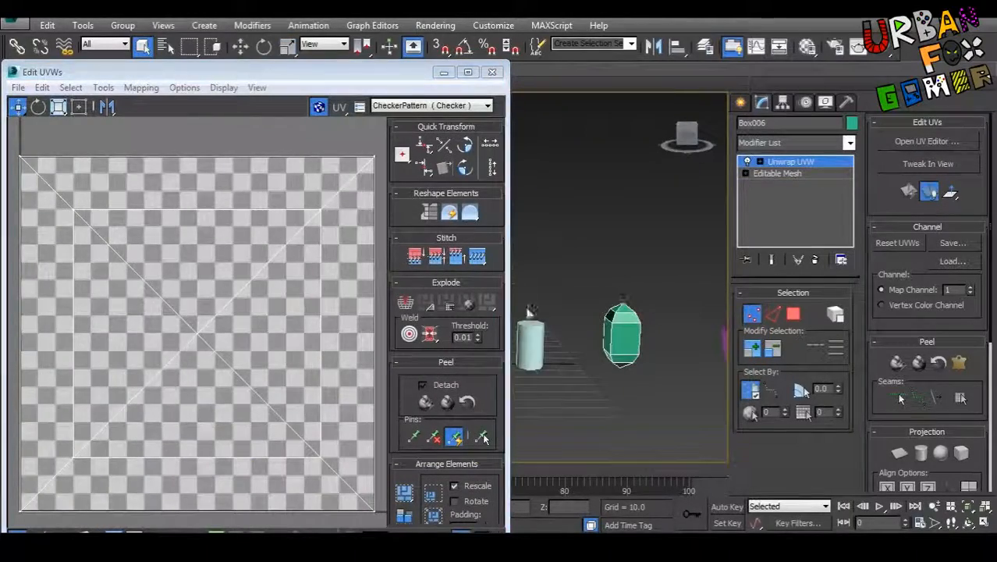
right_click(196, 334)
left_click(170, 299)
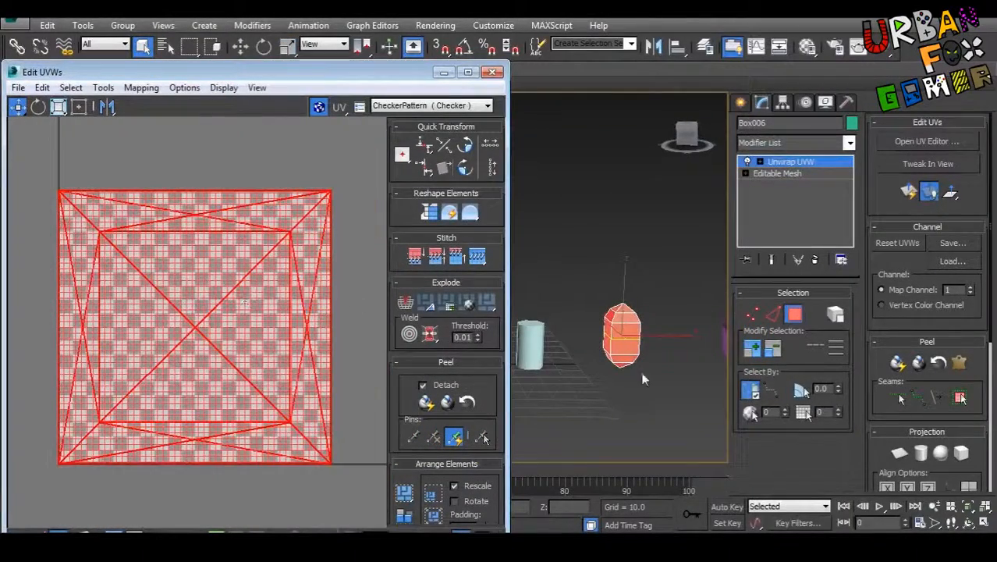
left_click(448, 404)
left_click(445, 402)
key("z")
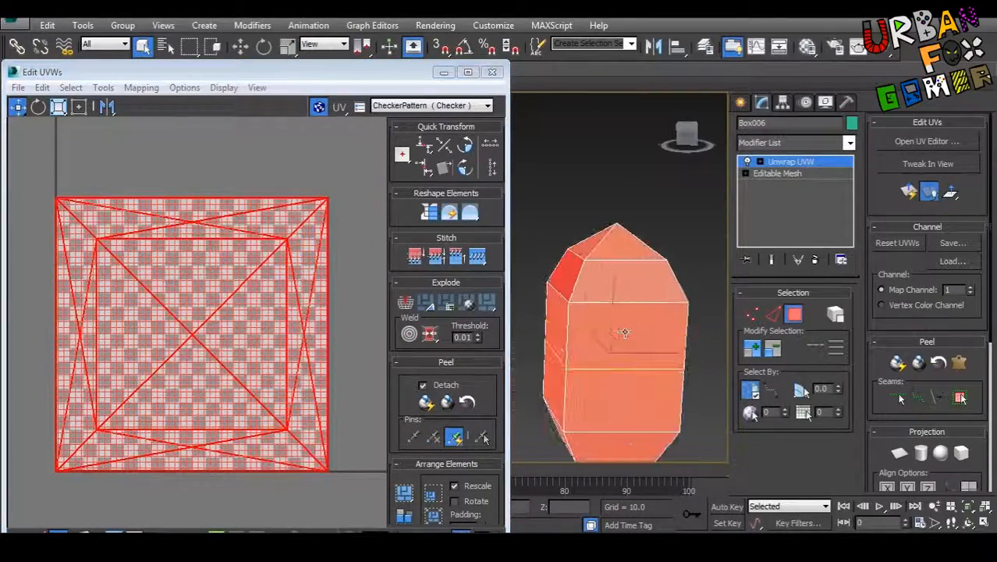
Step: In edge mode, select the edges along one corner of the tapered box from top tip to bottom tip and convert them to a seam
right_click(624, 330)
left_click(601, 287)
middle_click_drag(603, 285, 618, 283, "alt")
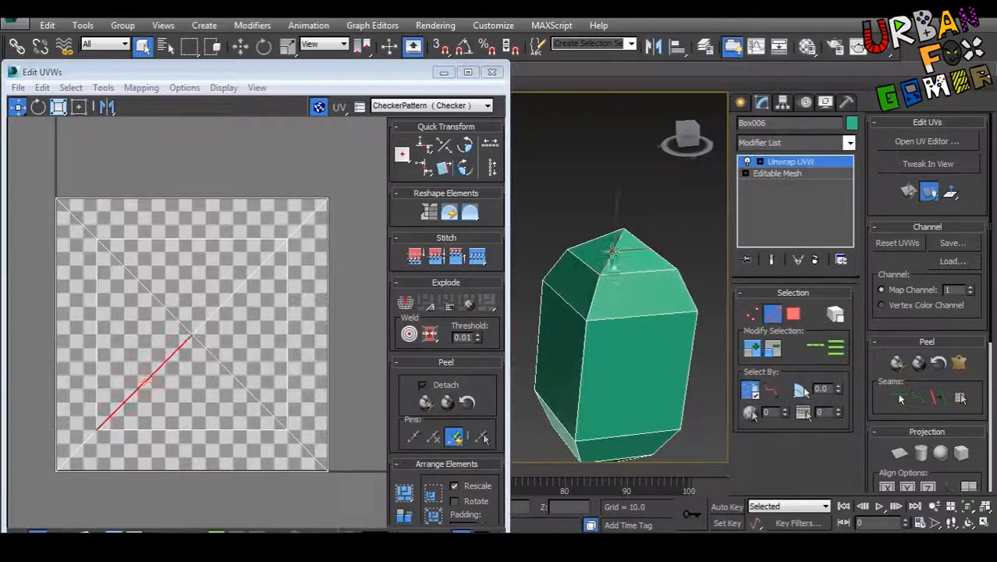
mouse_move(585, 333)
middle_mouse_down("alt")
mouse_move(589, 347)
mouse_move(599, 341)
middle_mouse_up("alt")
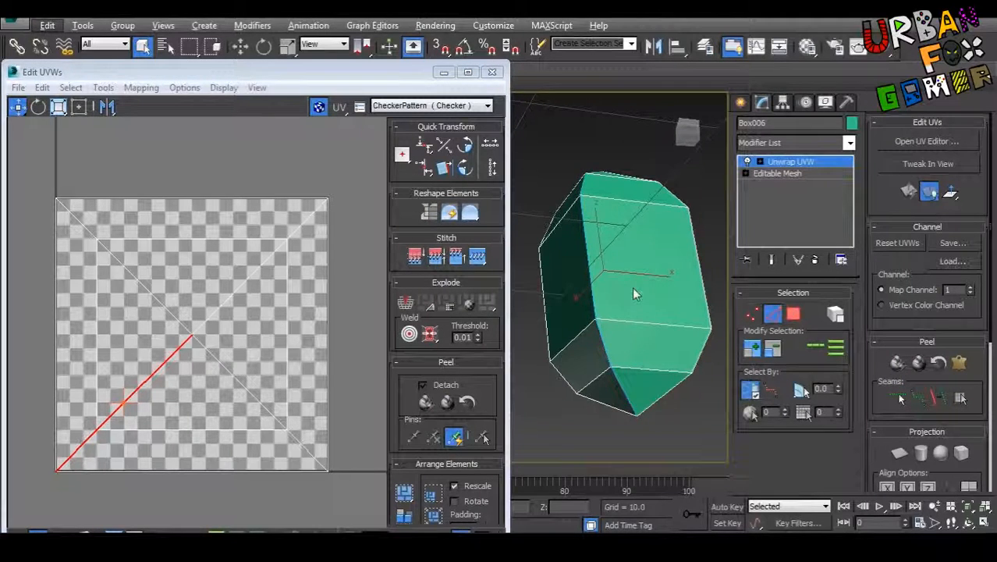
middle_click_drag(634, 293, 638, 312, "alt")
scroll(249, 316, "down", 2)
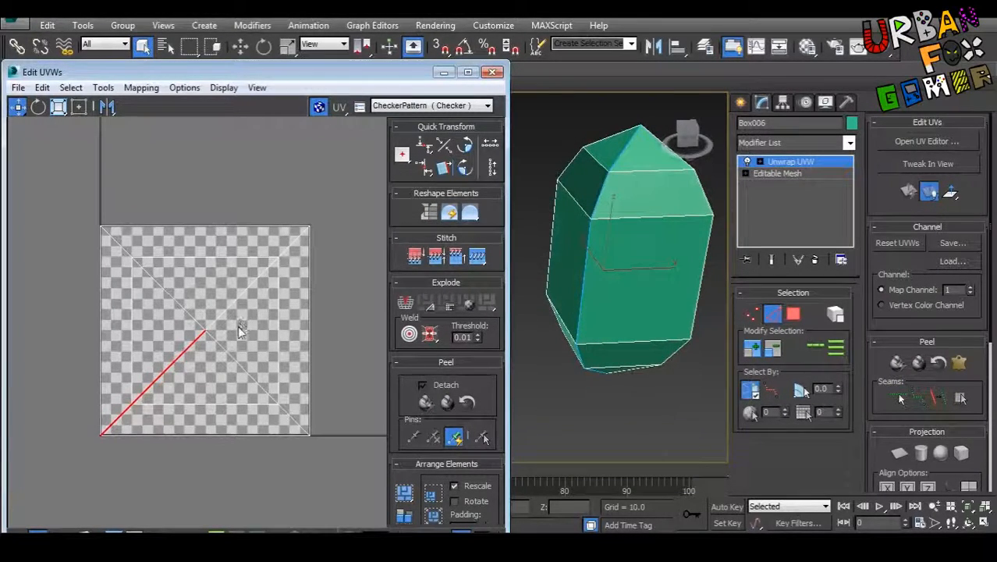
scroll(139, 288, "down", 2)
Step: Select all the tapered box's polygons, apply Peel Mode with the single corner seam, and exit the mode
right_click(167, 275)
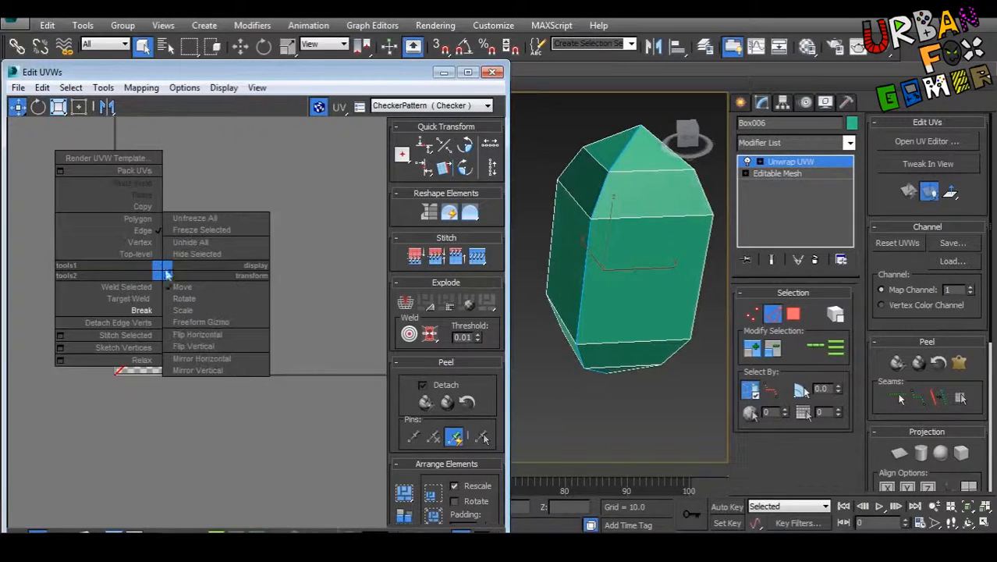
left_click(147, 226)
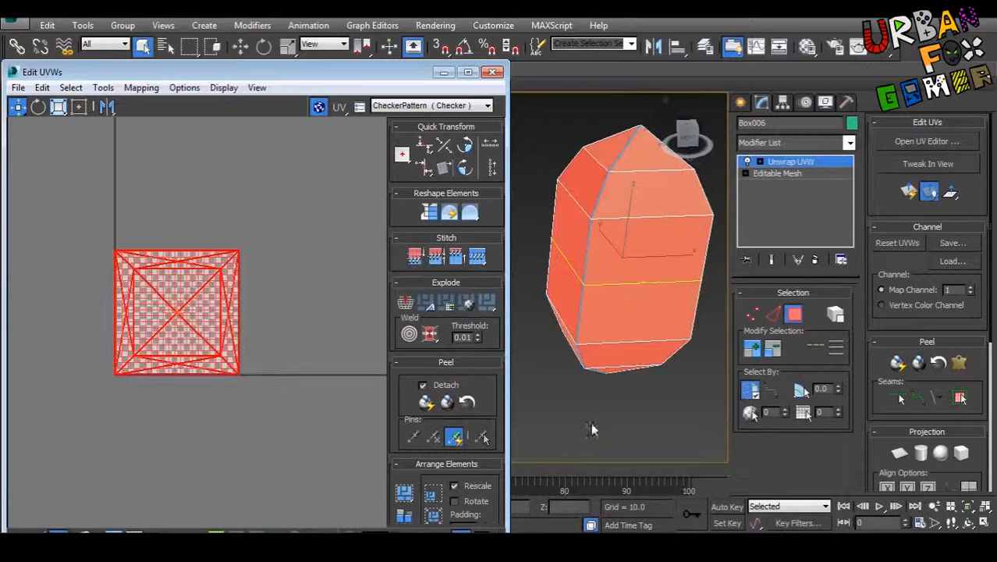
scroll(616, 355, "down", 5)
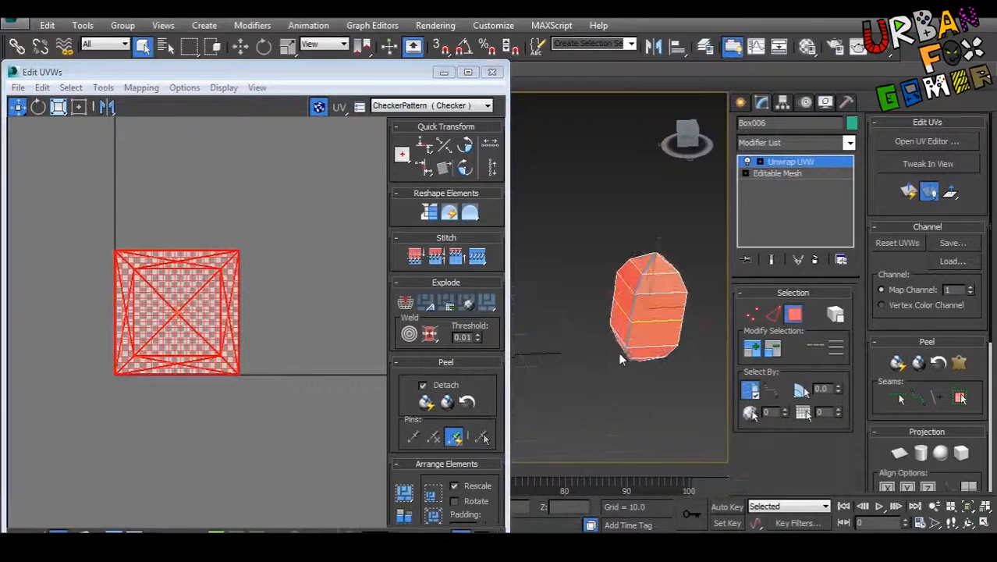
left_click(447, 402)
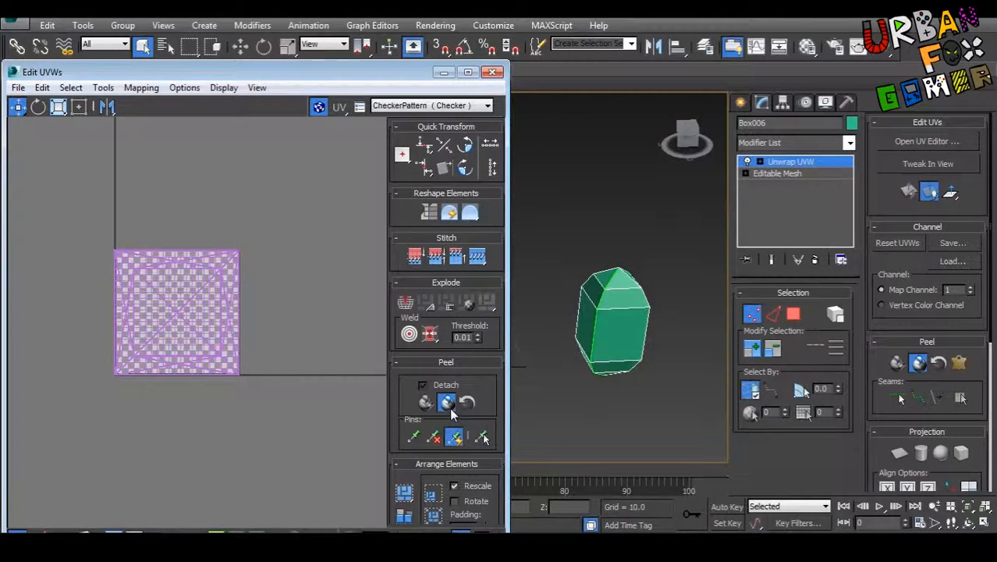
middle_click_drag(668, 283, 630, 360, "alt")
left_click(445, 403)
Step: Move the UV editor aside and, in edge mode, select the sloping top edges of another corner of the tapered box
middle_click_drag(299, 368, 293, 348)
middle_click_drag(616, 381, 656, 318, "alt")
scroll(657, 318, "up", 4)
left_click_drag(411, 76, 293, 69)
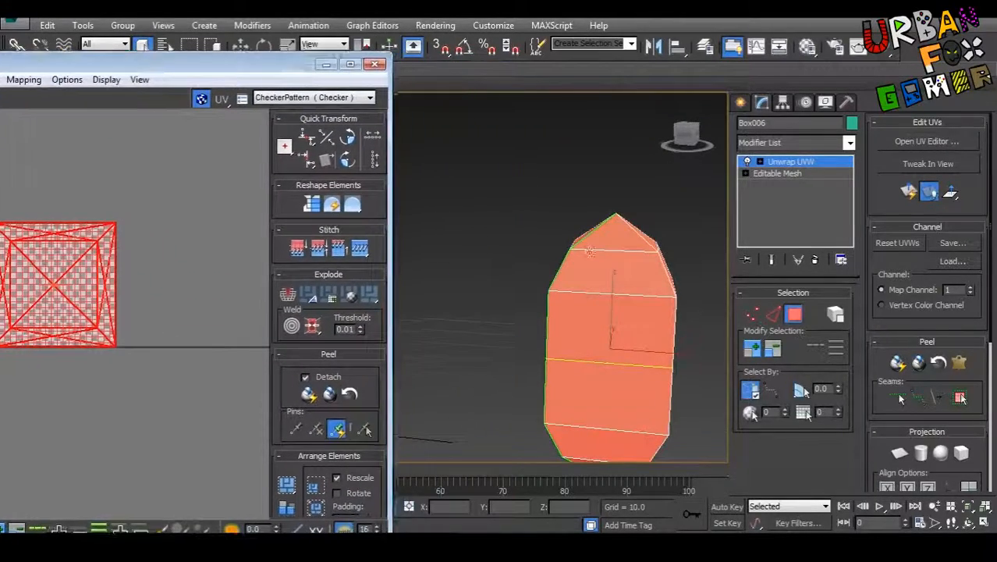
middle_click_drag(616, 254, 634, 327, "alt")
right_click(593, 269)
left_click(599, 228)
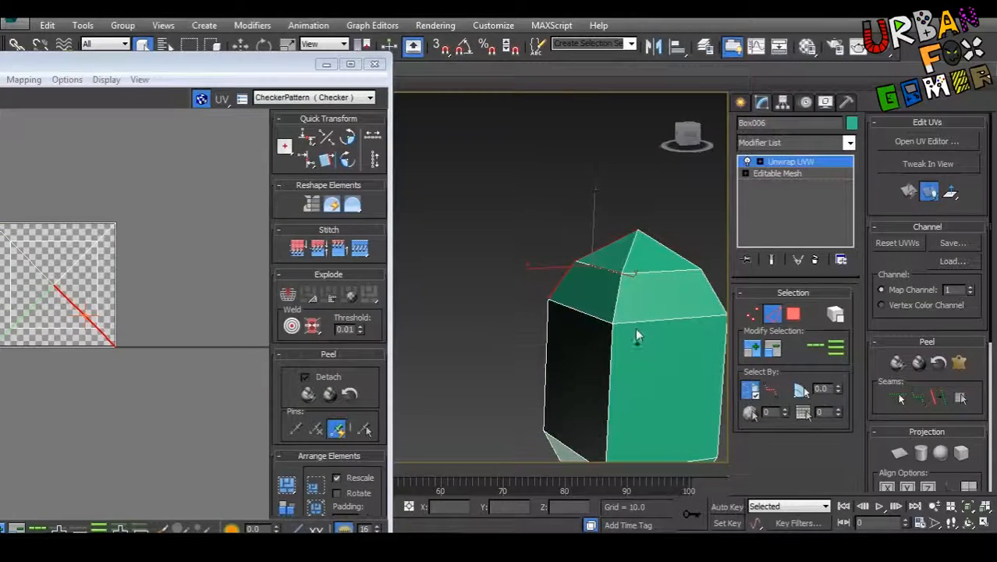
Step: Add the sloping edges of the remaining unseamed corners at both the top and bottom ends to the selection
middle_click_drag(578, 372, 529, 363, "alt")
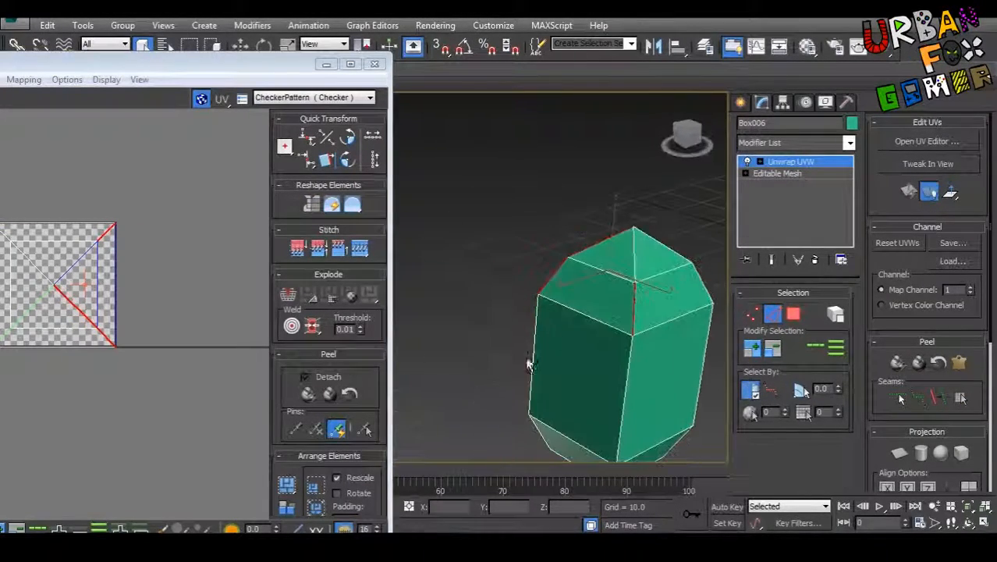
middle_click_drag(632, 254, 540, 300, "alt")
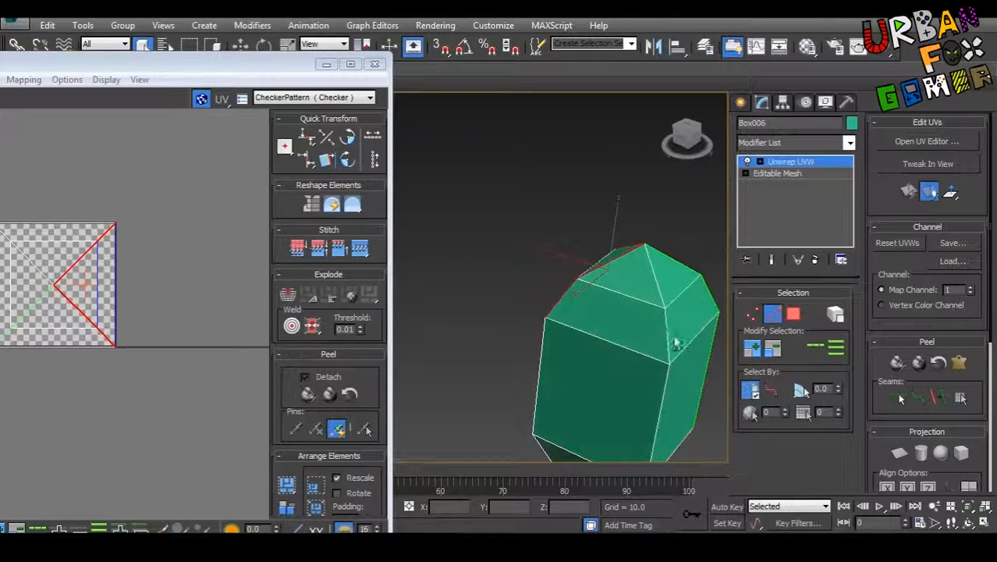
left_click(668, 333, "ctrl")
middle_click_drag(671, 392, 633, 330, "alt")
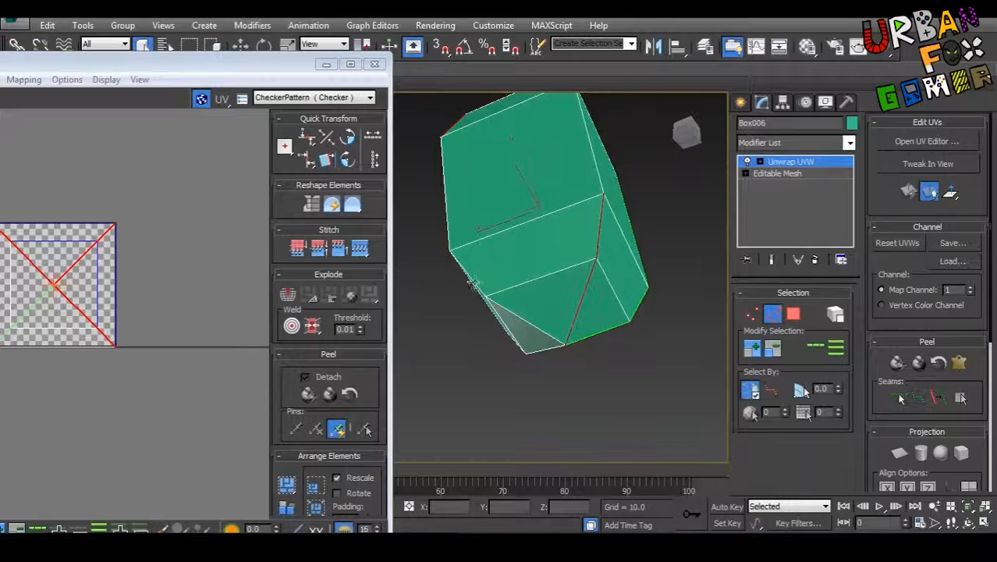
middle_click_drag(473, 284, 565, 274, "alt")
middle_click_drag(559, 328, 553, 292, "alt")
scroll(554, 294, "down", 5)
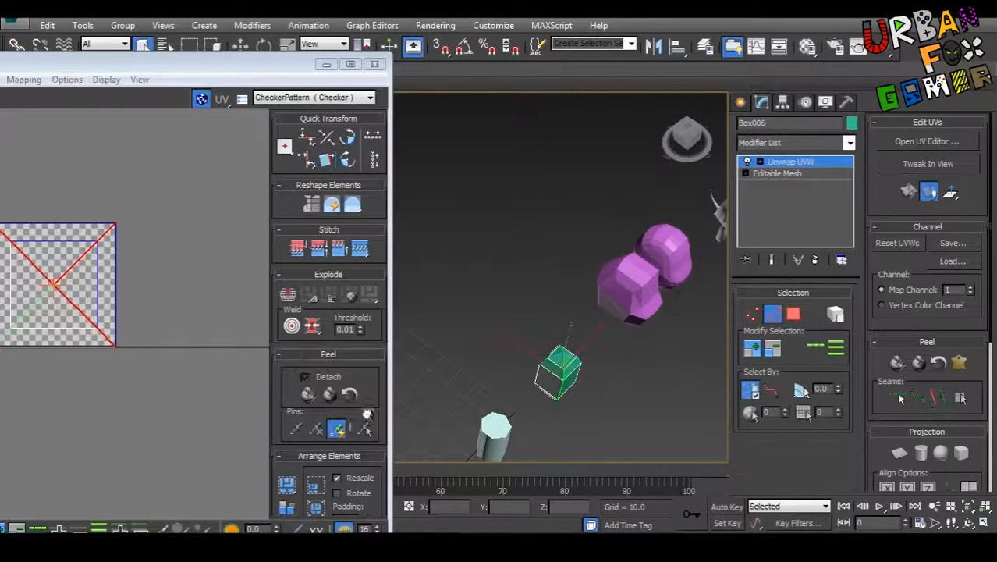
Step: Select all the tapered box's polygons, peel them along the full corner seam and the sloping corner edges, and exit Peel Mode
middle_click_drag(164, 374, 209, 379)
scroll(209, 379, "down", 1)
right_click(113, 307)
left_click(114, 312)
right_click(108, 263)
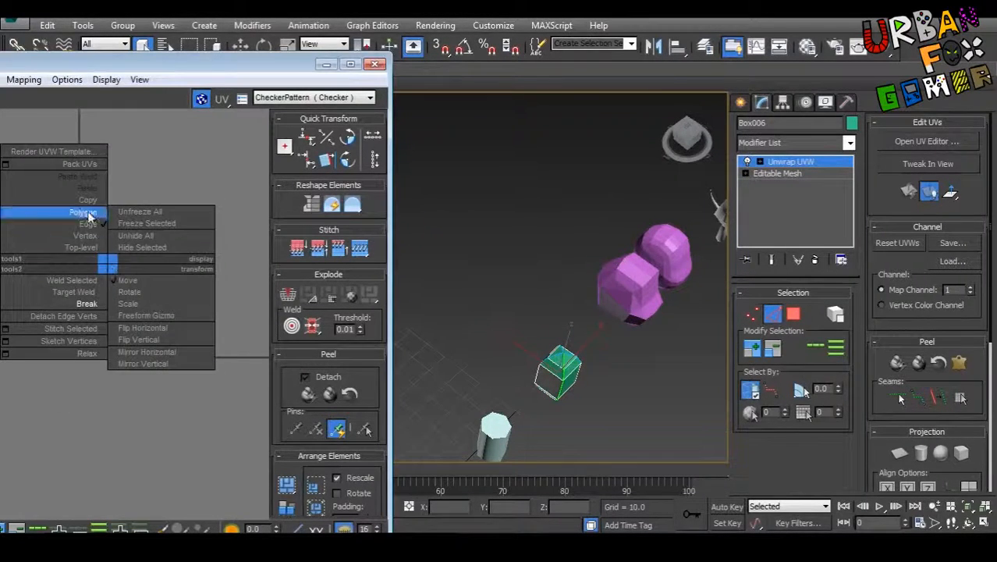
left_click(86, 213)
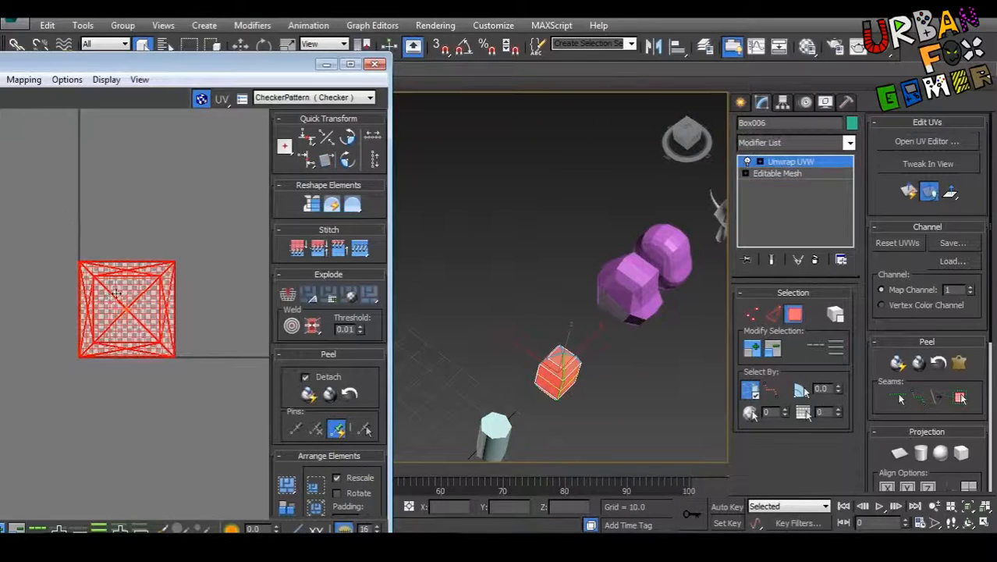
left_click(331, 393)
scroll(206, 327, "down", 1)
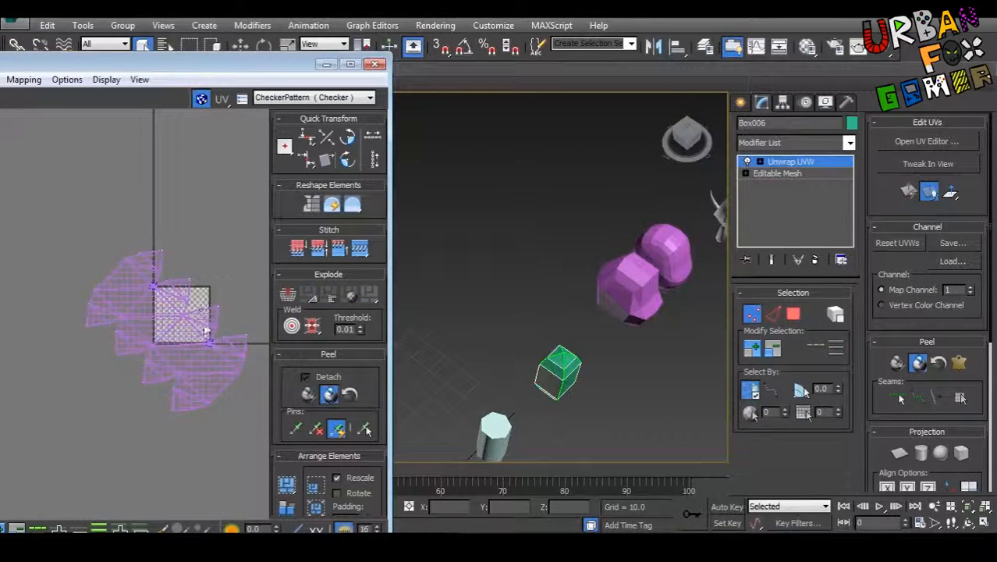
scroll(220, 345, "up", 1)
scroll(236, 394, "down", 1)
left_click(337, 392)
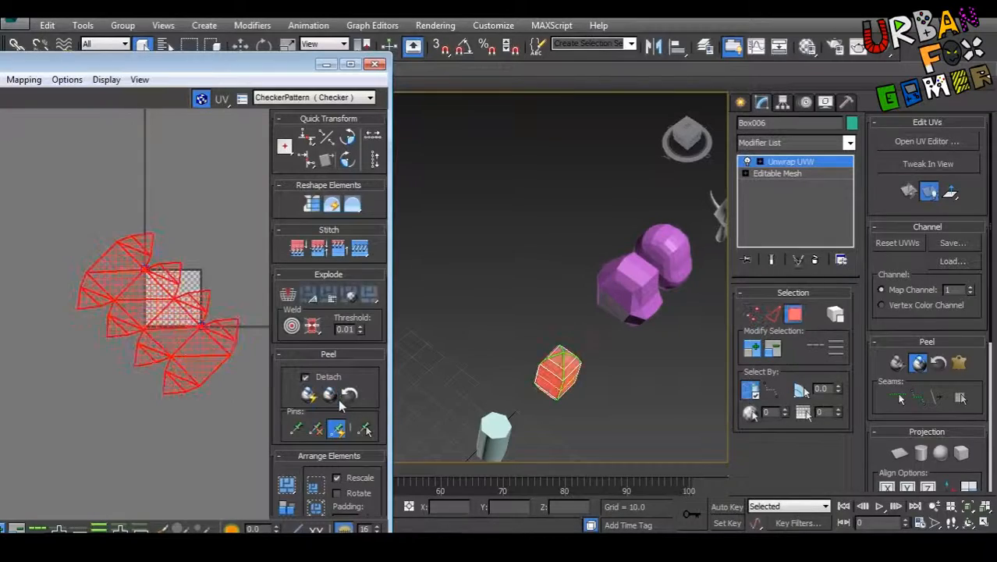
Step: Rotate the peeled shell in Freeform mode with angle snap until its four side strips stand upright in a horizontal row
left_click_drag(127, 69, 291, 39)
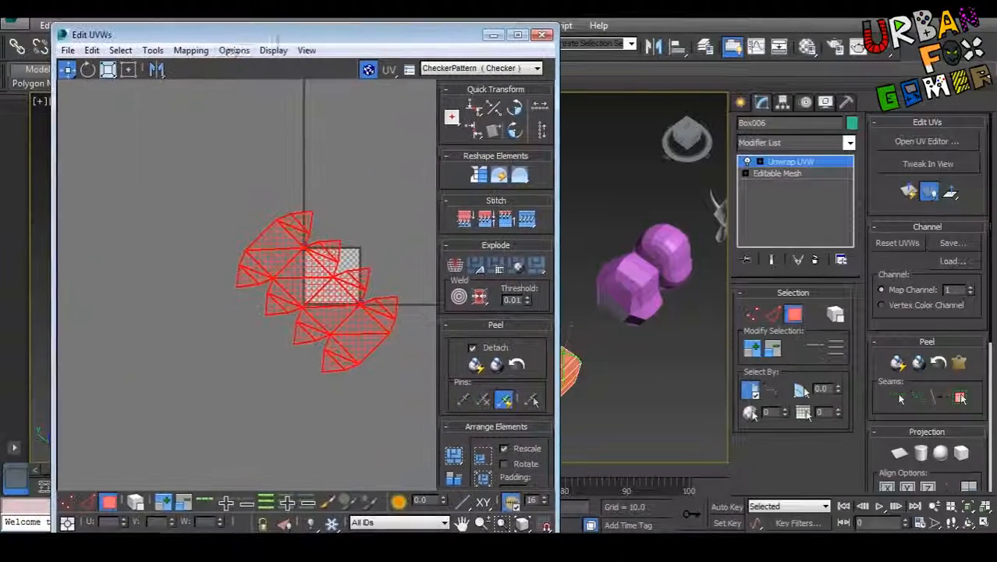
scroll(356, 298, "up", 2)
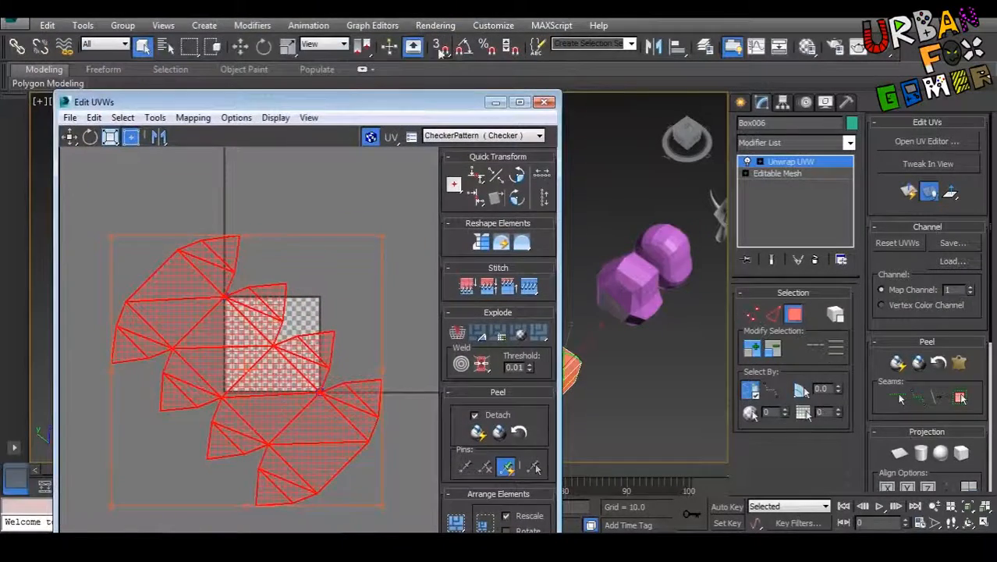
left_click_drag(378, 368, 344, 269)
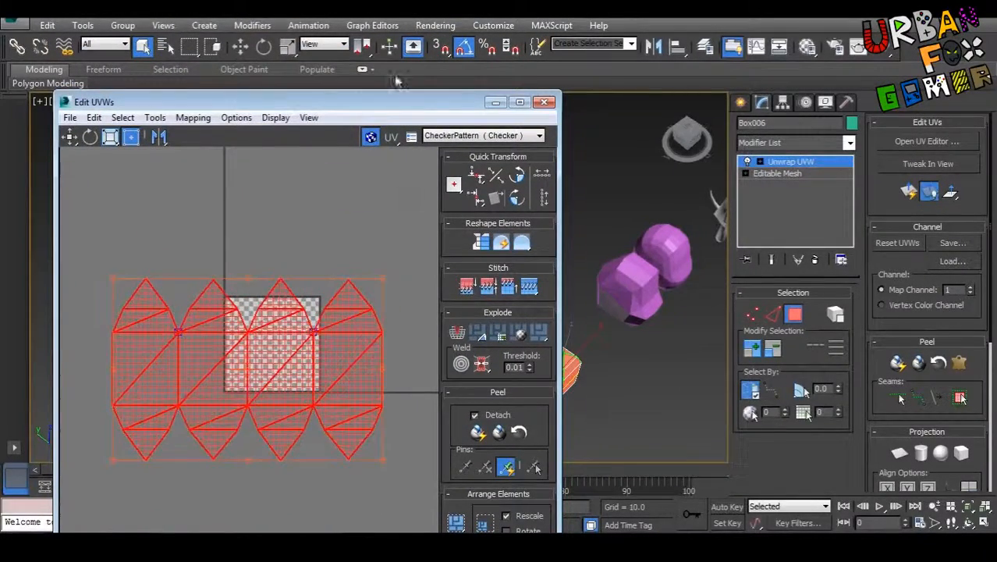
Step: Display the CheckerPattern texture on the tapered box and examine the checker squares on its faces up close
left_click(520, 135)
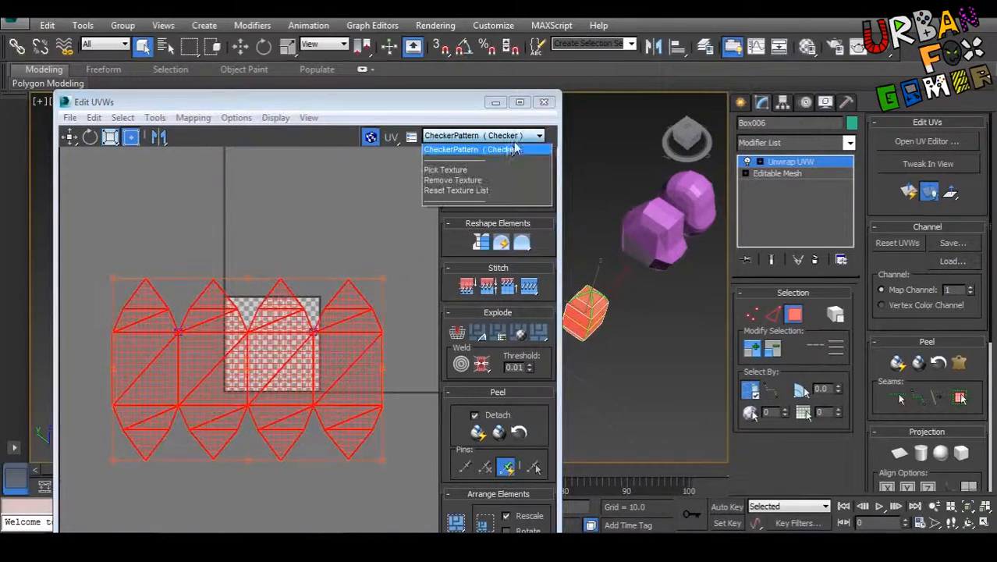
left_click(512, 149)
left_click_drag(474, 101, 401, 94)
scroll(590, 315, "up", 5)
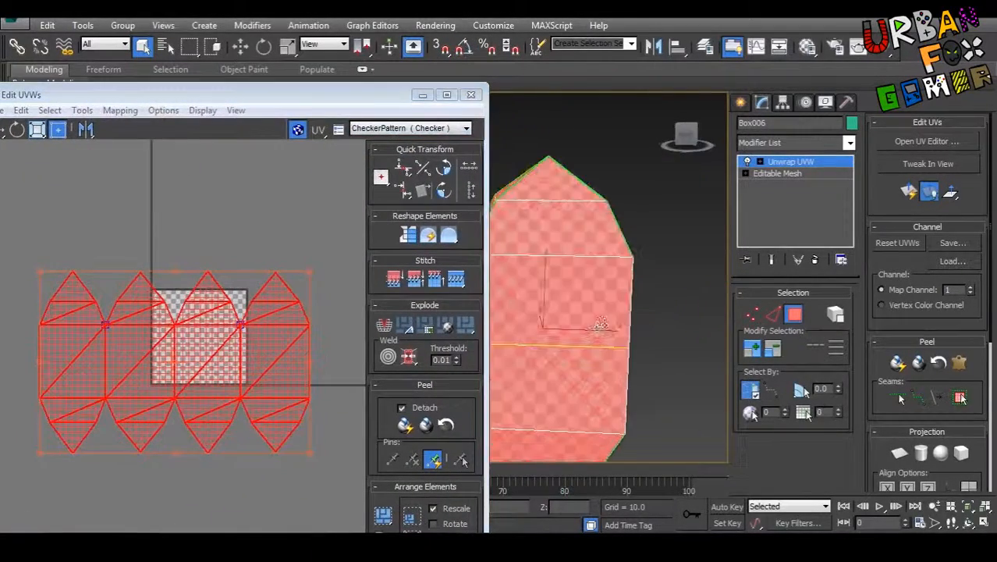
middle_click_drag(590, 315, 622, 366, "alt")
left_click(621, 367)
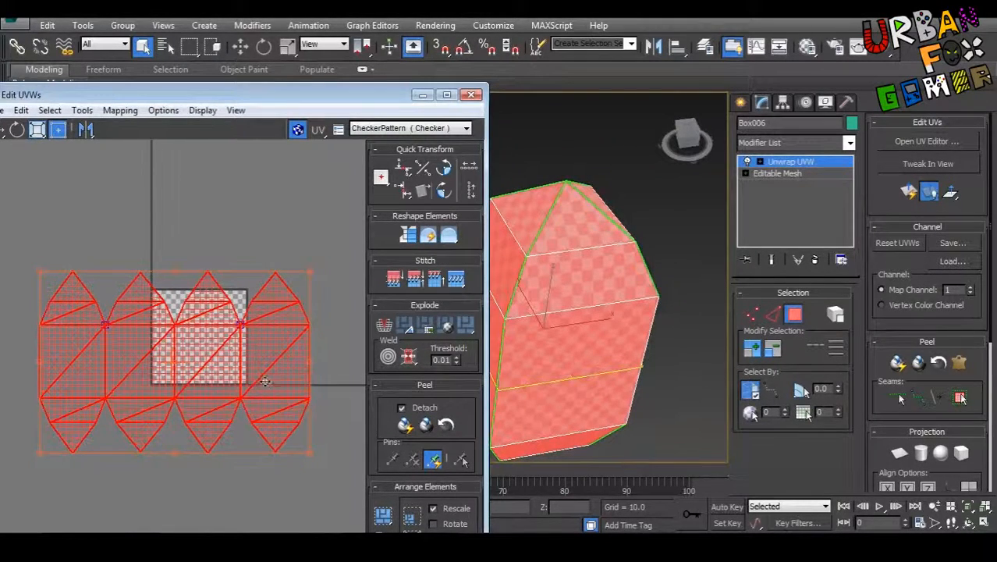
scroll(247, 327, "down", 3)
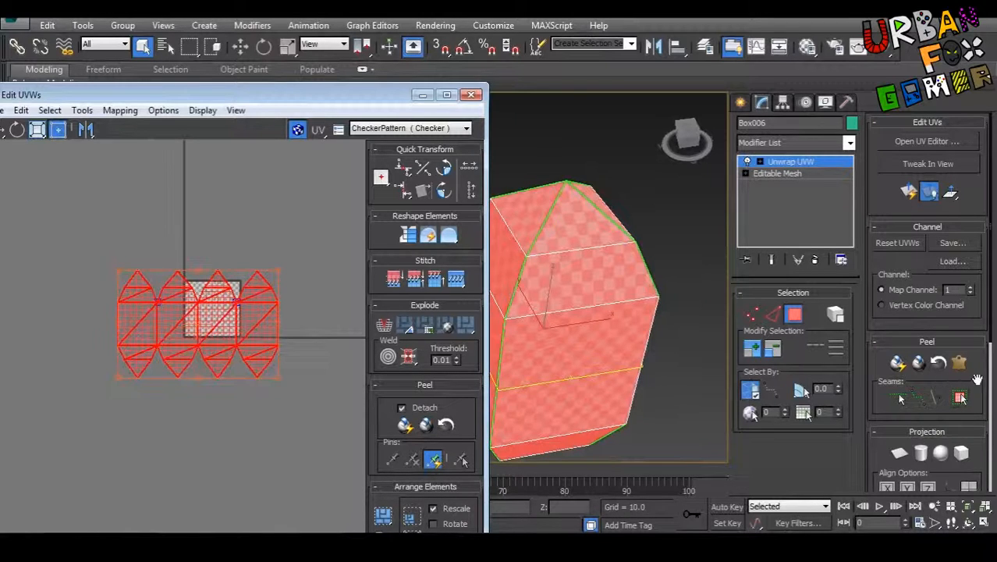
Step: Try a cylindrical projection aligned to the Z axis on the tapered box
scroll(967, 299, "down", 3)
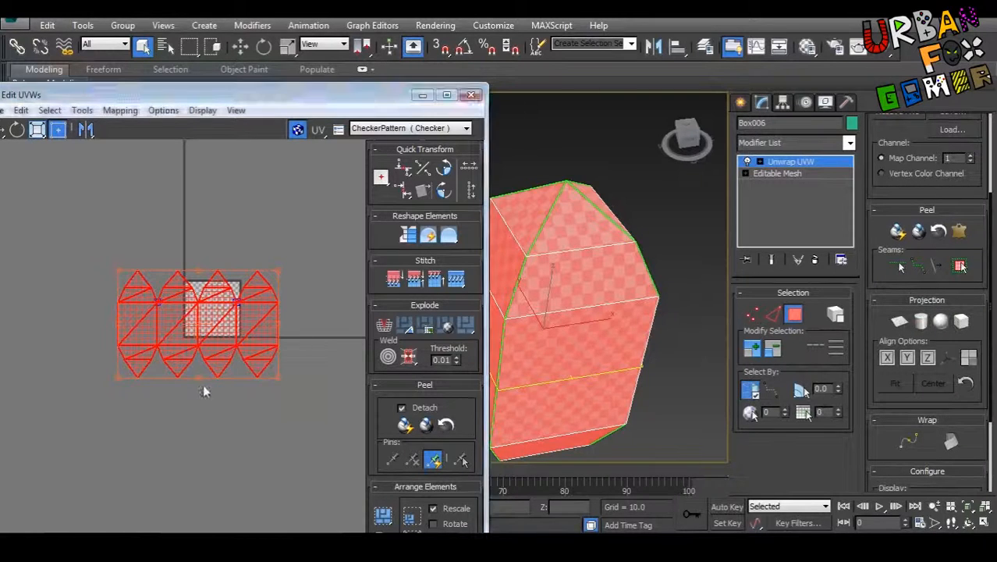
left_click(921, 323)
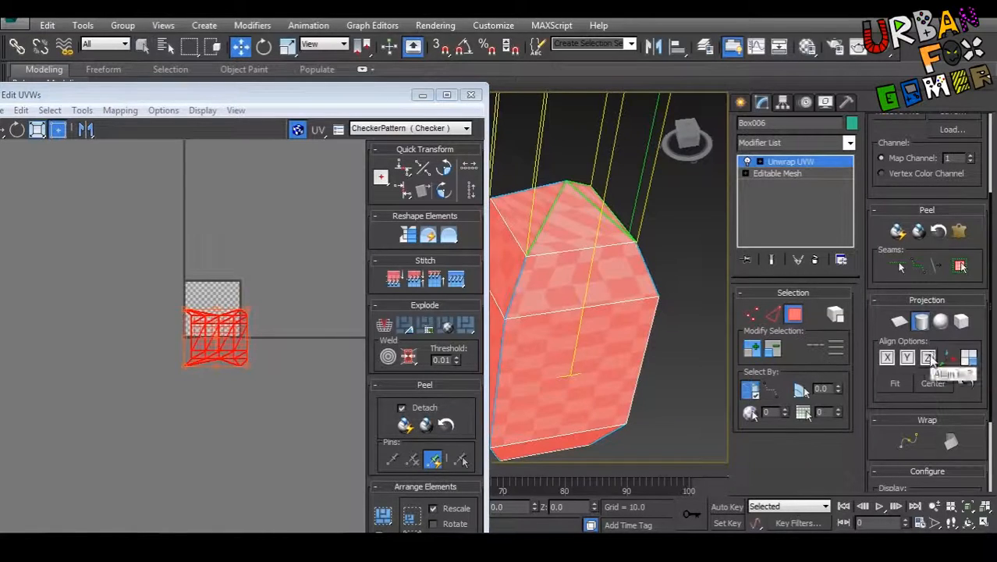
left_click(927, 357)
middle_click_drag(636, 304, 567, 250, "alt")
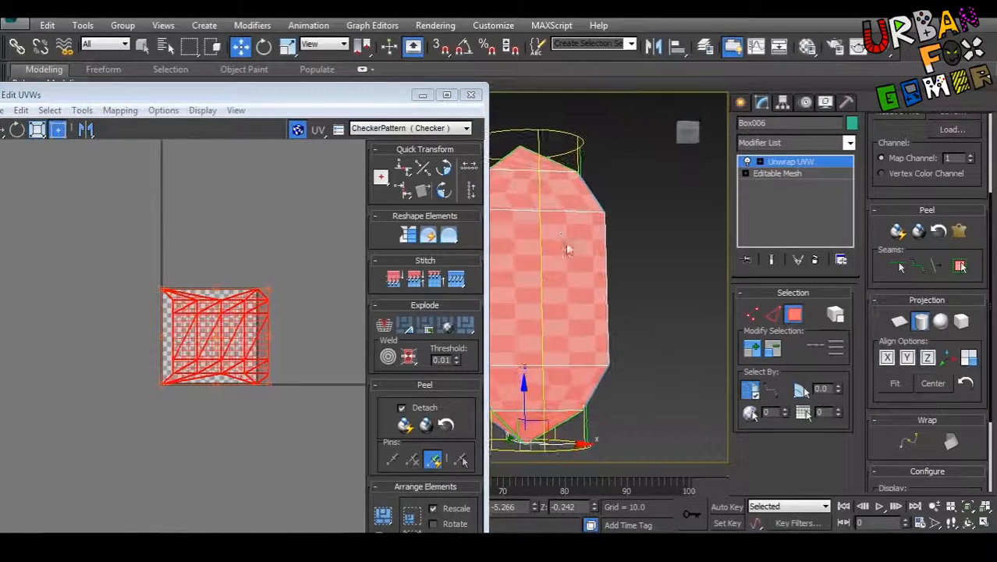
left_click(921, 324)
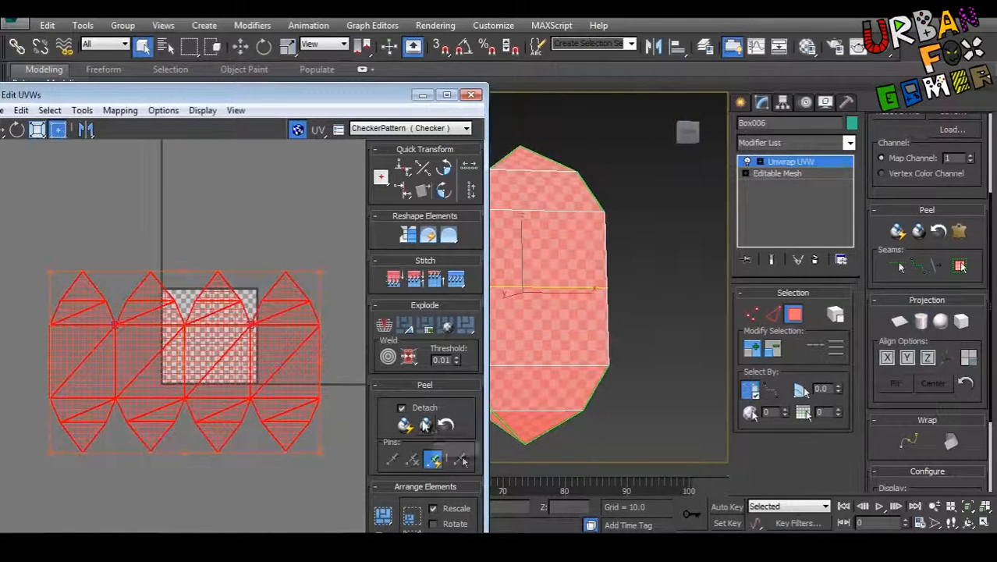
Step: Scale down the tapered box's shell and fit it across the full width of the texture area, against its upper edge
middle_click_drag(532, 309, 575, 307, "alt")
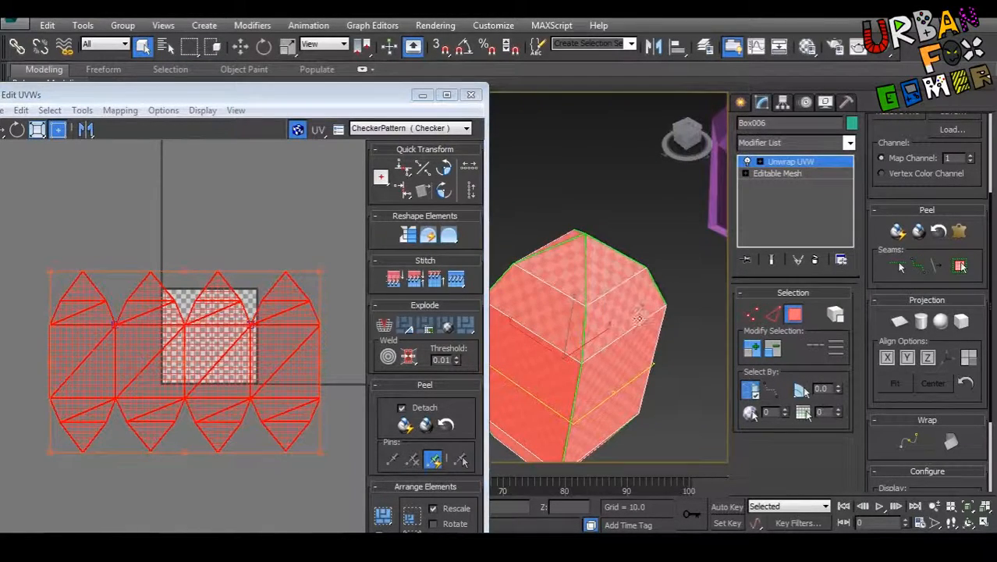
middle_click_drag(637, 327, 591, 329, "alt")
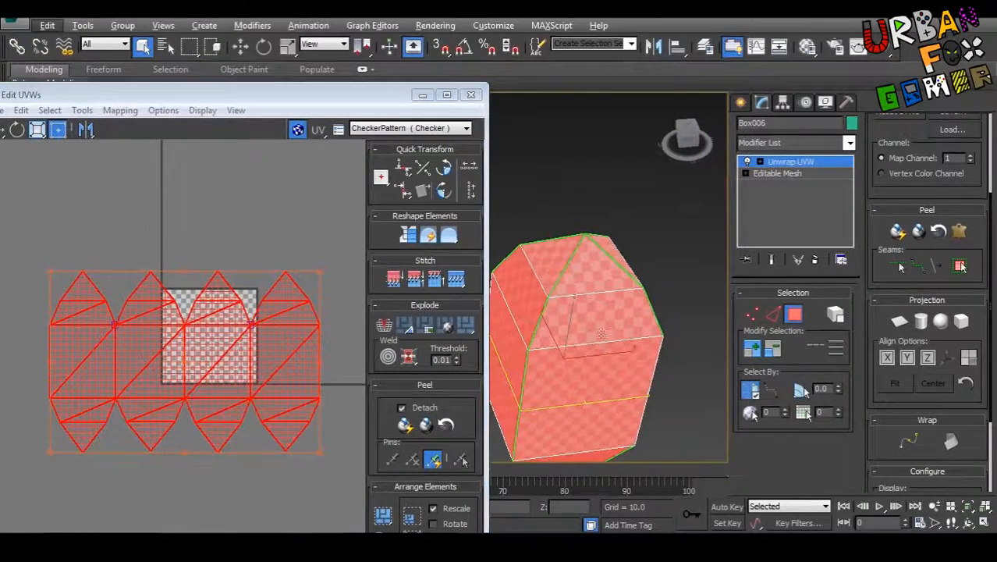
middle_click_drag(324, 441, 332, 418)
left_click_drag(329, 427, 267, 318, "ctrl")
scroll(284, 348, "up", 2)
left_click_drag(282, 359, 255, 331, "ctrl")
middle_click_drag(509, 251, 508, 239, "alt")
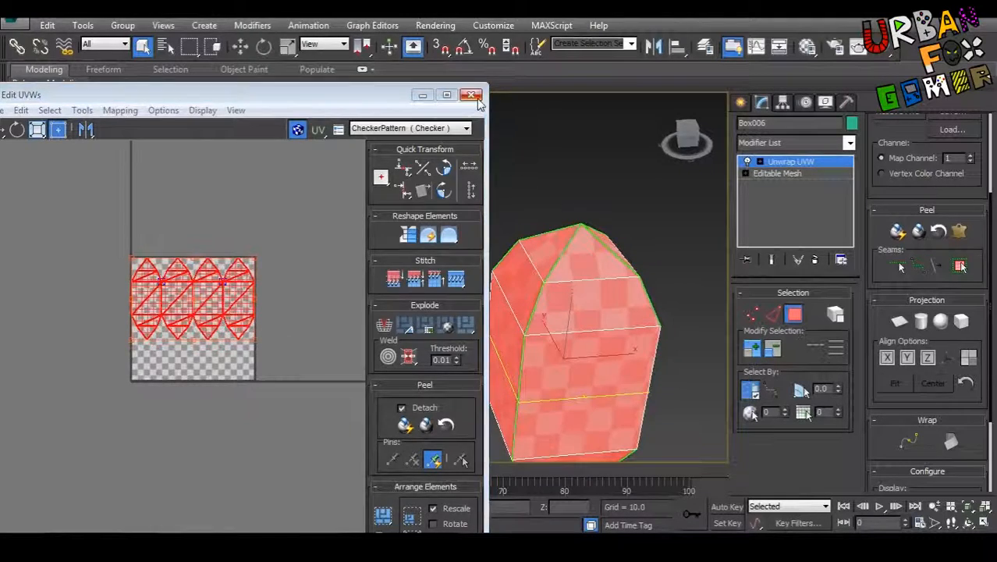
Step: Close the UV editor and convert the tapered box to an Editable Poly
left_click(470, 94)
right_click(494, 201)
mouse_move(534, 341)
left_click(647, 353)
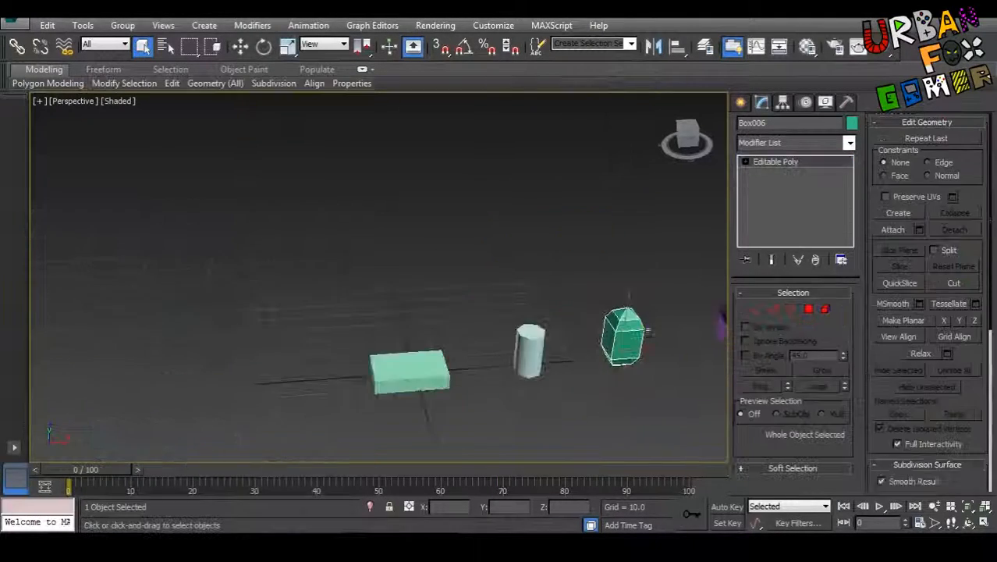
Step: Add an Unwrap UVW modifier to the low-poly purple rounded shape nearest the tapered box and open its UV editor
middle_click_drag(647, 331, 340, 331)
scroll(503, 346, "up", 4)
scroll(532, 375, "up", 5)
middle_click_drag(531, 375, 513, 352, "alt")
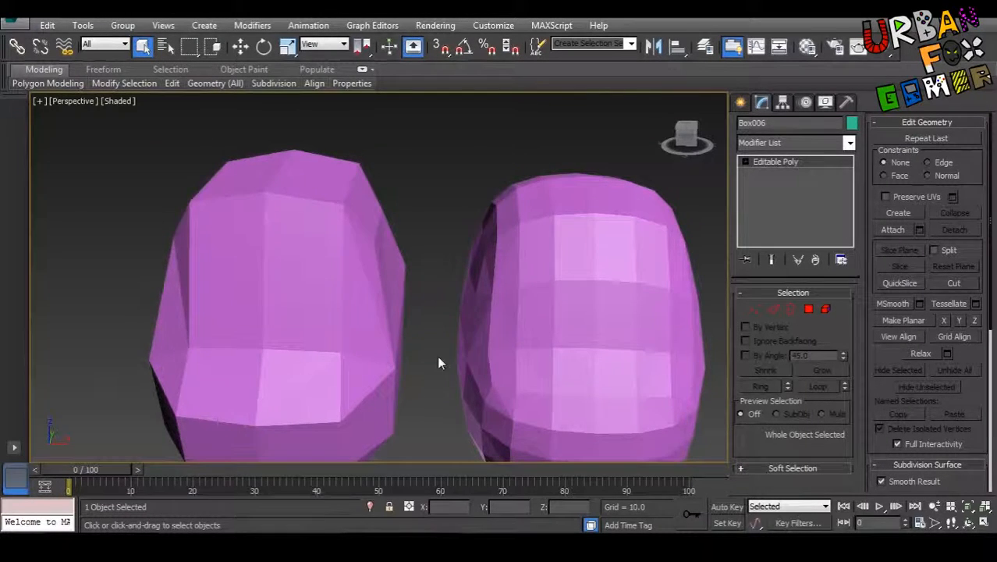
middle_click_drag(437, 355, 412, 346, "alt")
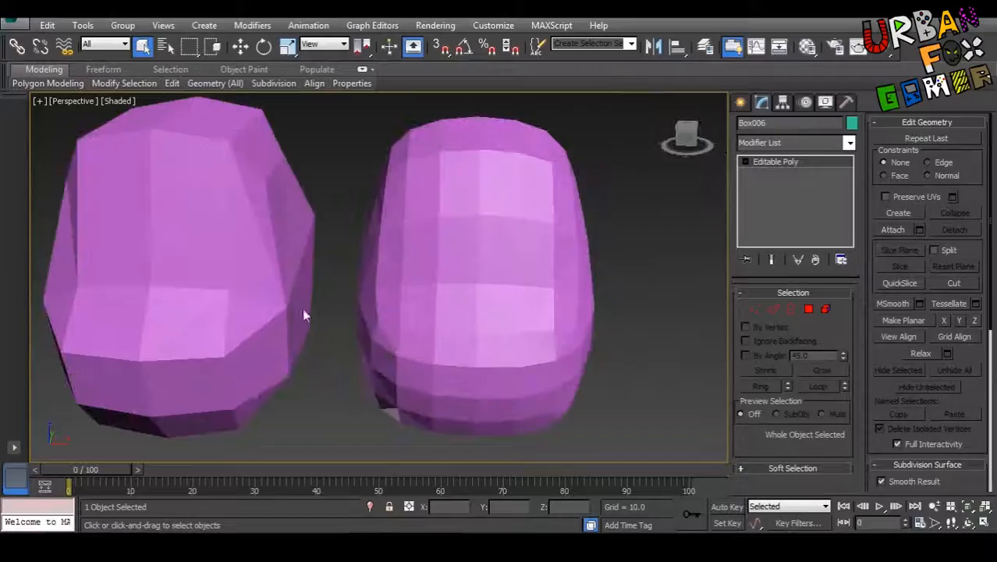
left_click(288, 322)
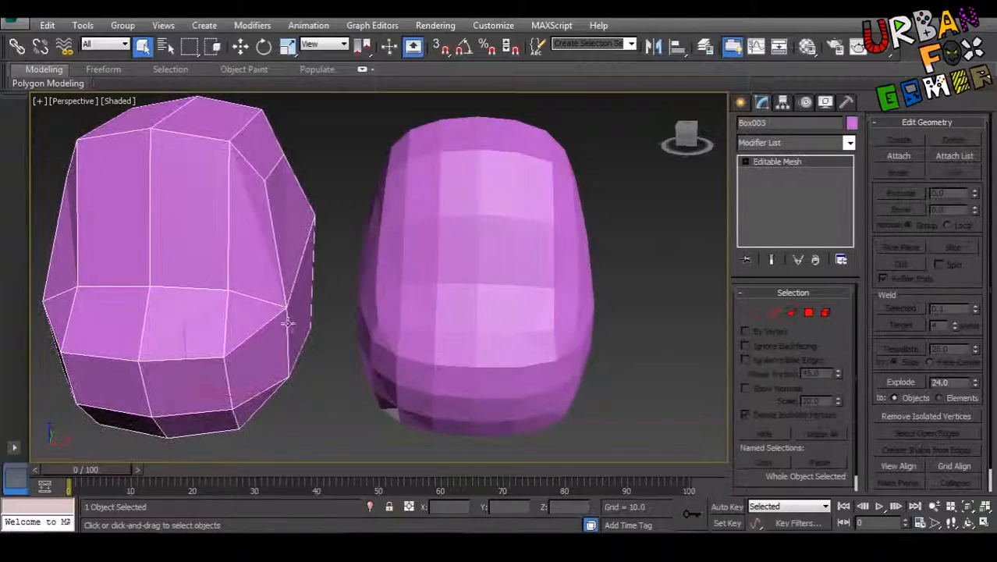
middle_click_drag(289, 323, 647, 192, "alt")
scroll(360, 345, "down", 4)
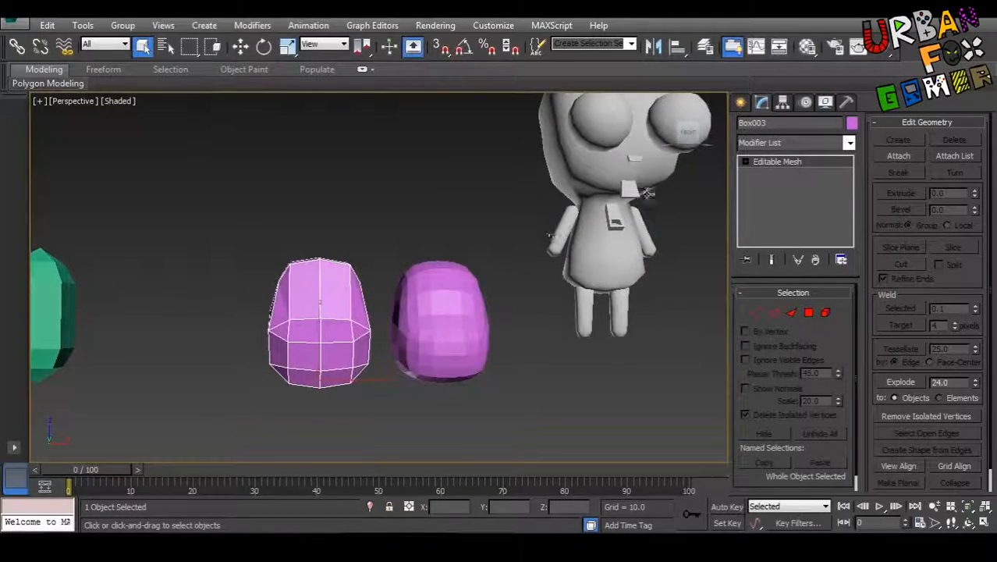
left_click(768, 145)
scroll(768, 351, "down", 15)
left_click(768, 386)
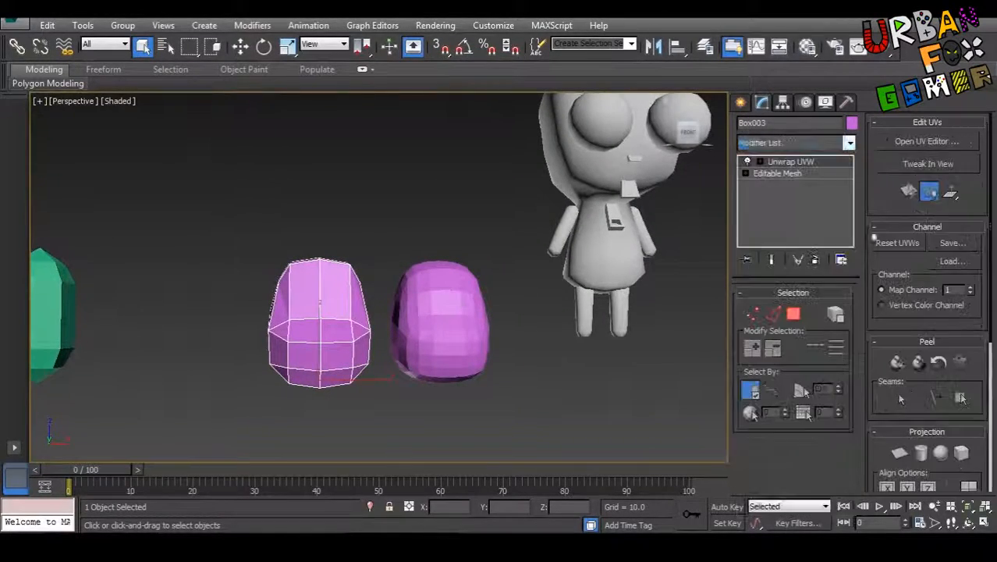
left_click(919, 146)
Step: In edge mode, select the purple shape's centre-line edges over the top and down the back
scroll(261, 338, "down", 4)
middle_click_drag(576, 343, 622, 402)
right_click(602, 334)
left_click(581, 298)
left_click(640, 360)
middle_click_drag(643, 360, 709, 375, "alt")
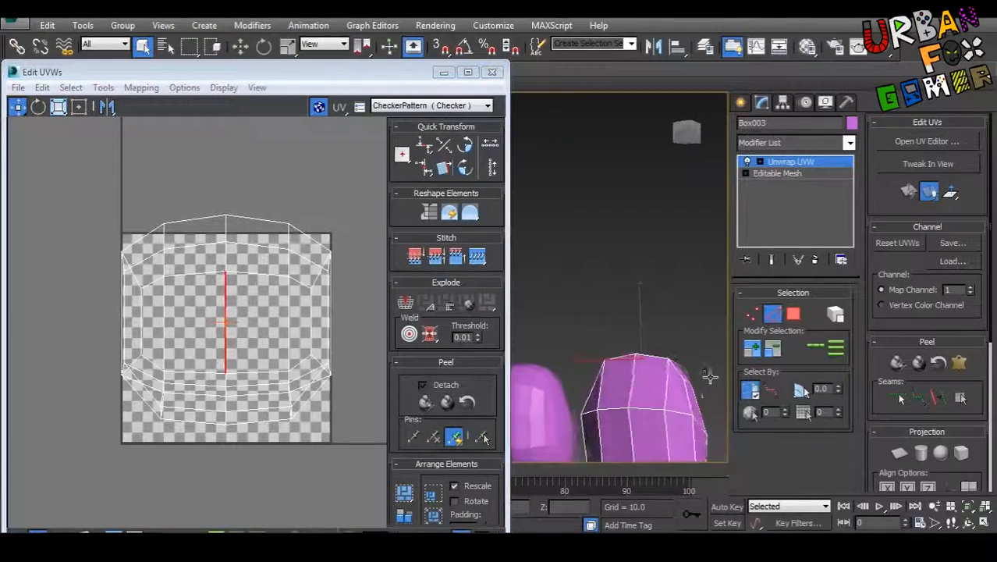
left_click(631, 385, "ctrl")
middle_click_drag(631, 386, 645, 344, "alt")
left_click(634, 368, "ctrl")
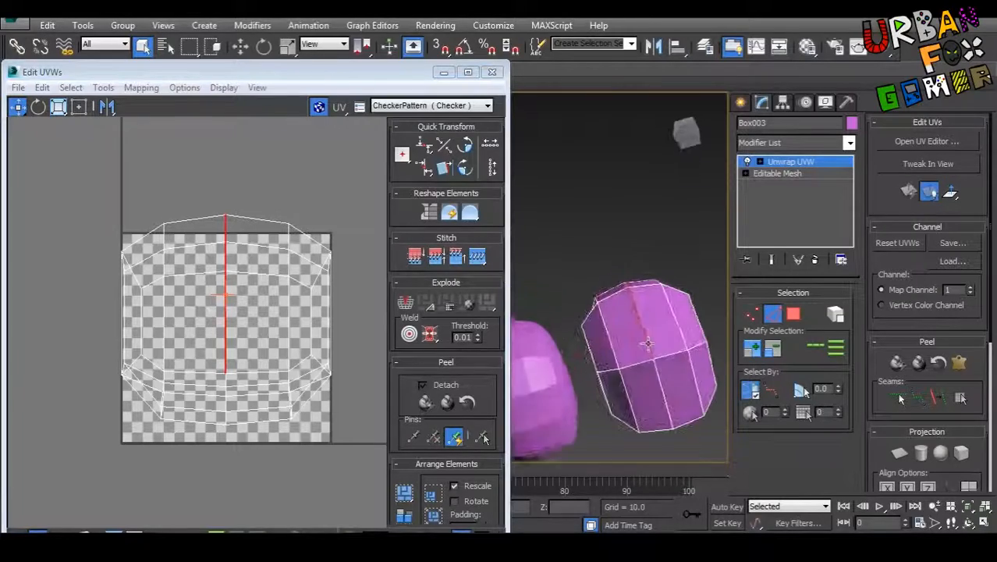
left_click(656, 380, "ctrl")
middle_click_drag(656, 381, 661, 326, "alt")
middle_click_drag(659, 277, 647, 292, "alt")
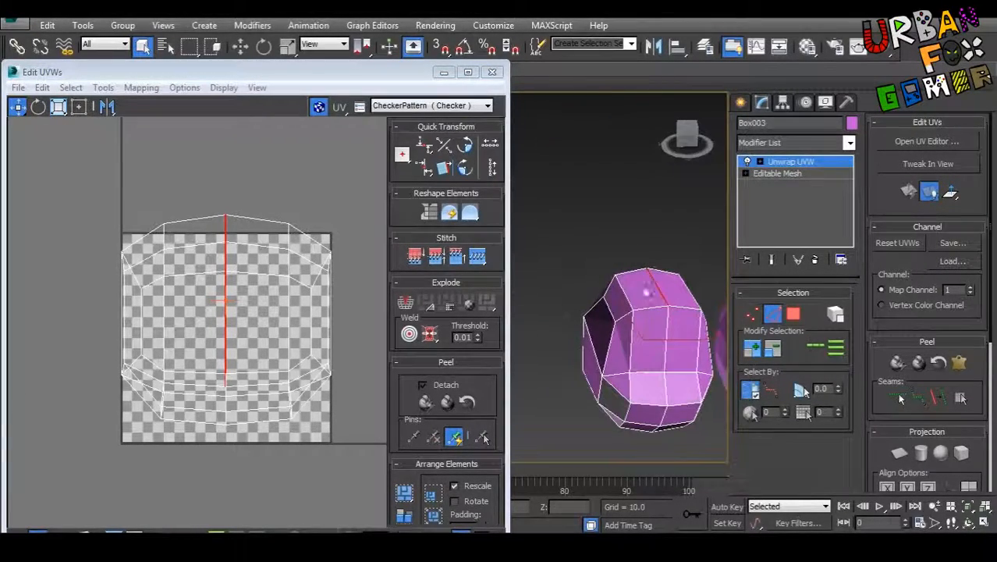
middle_click_drag(612, 366, 651, 357, "alt")
Step: Select all the purple shape's polygons, peel them along the centre-line edges, and return to polygon mode
key("ctrl+a")
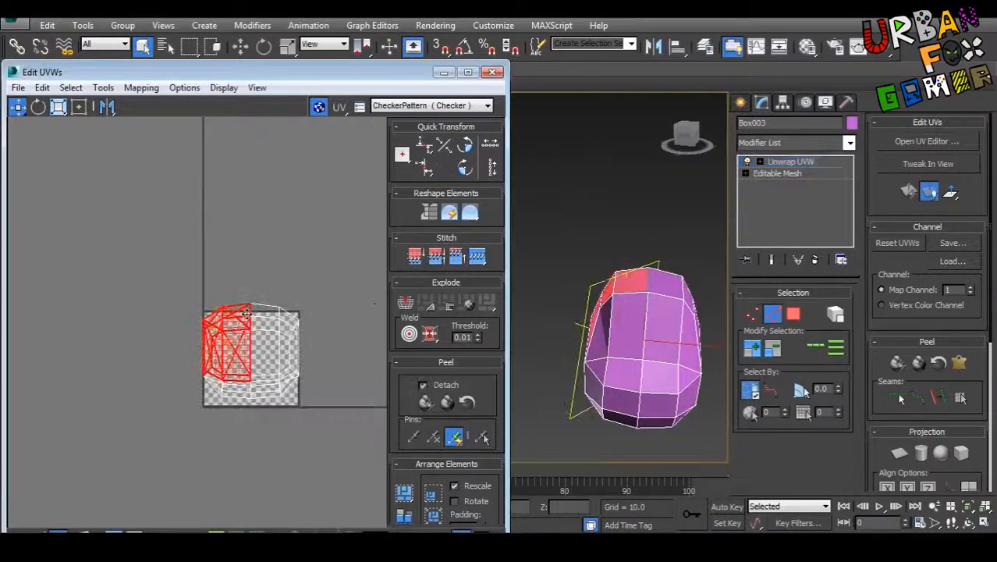
left_click(446, 402)
scroll(249, 385, "up", 10)
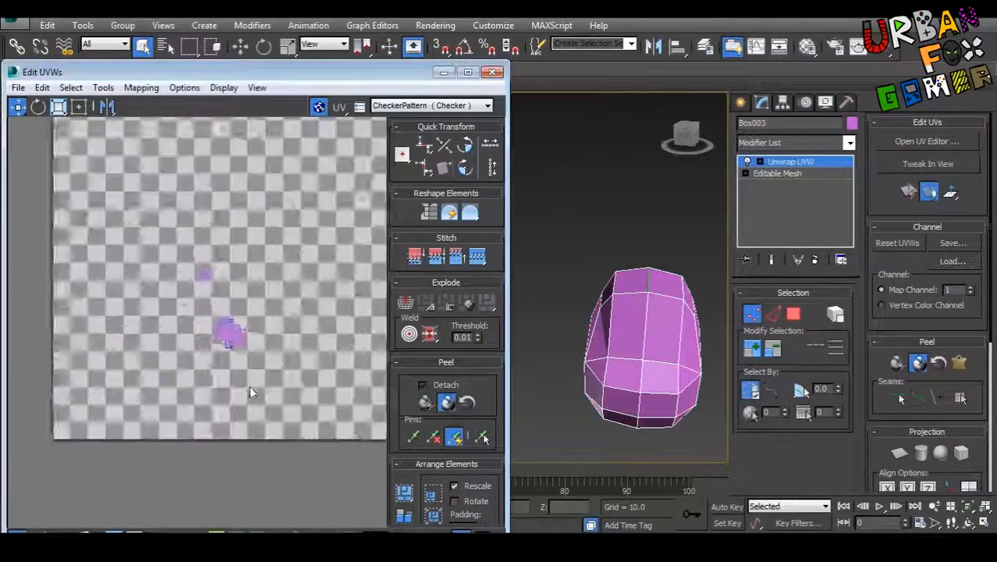
key("3")
scroll(267, 344, "down", 5)
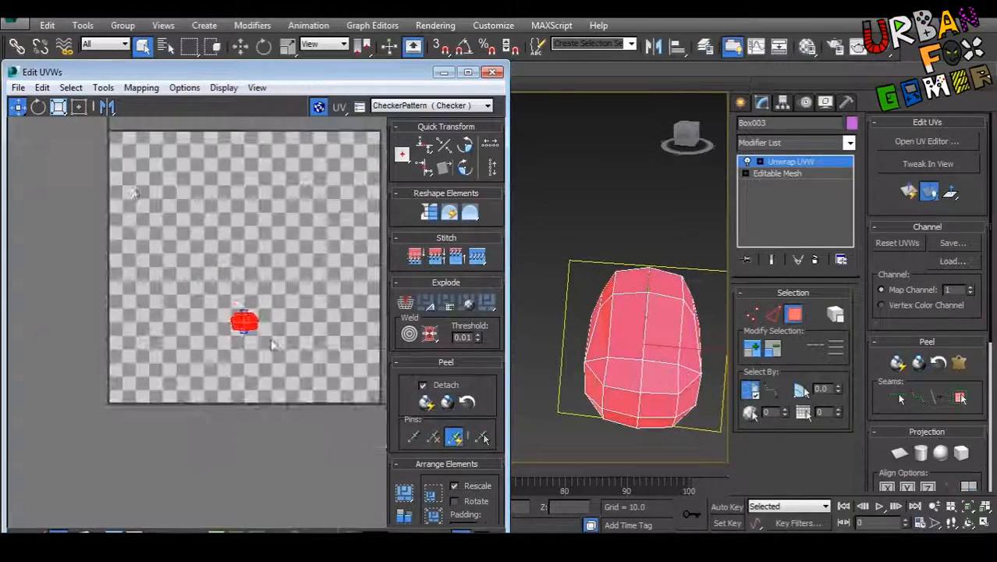
Step: Enlarge the tiny peeled shell in Freeform mode and move it over the texture area
scroll(82, 114, "down", 1)
left_click(80, 109)
middle_click_drag(168, 233, 164, 282)
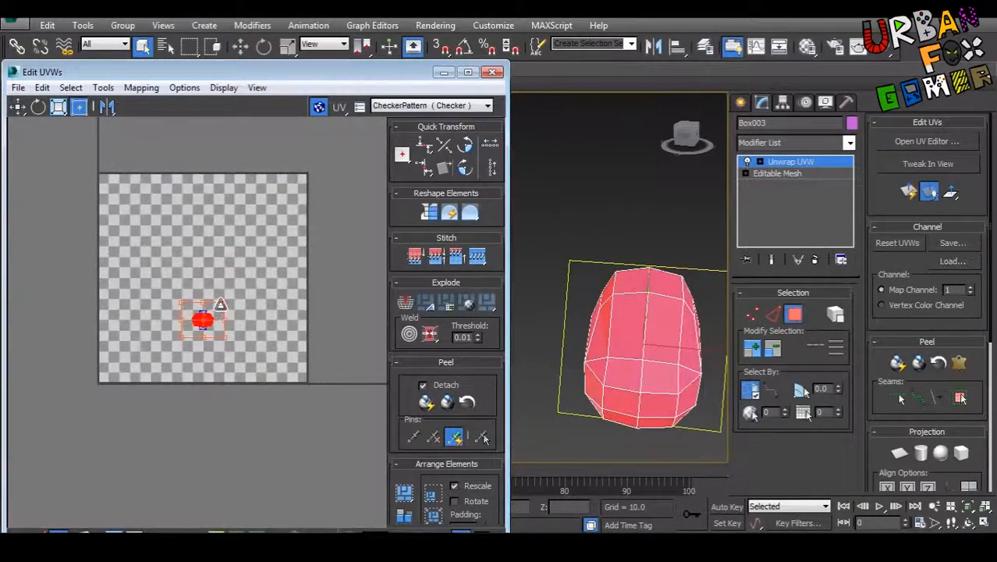
left_click_drag(222, 302, 376, 132, "ctrl")
left_click_drag(273, 230, 150, 278)
Step: Display the CheckerPattern texture on the purple shape, deselect its polygons, and examine the checker distortion from all sides
left_click(391, 106)
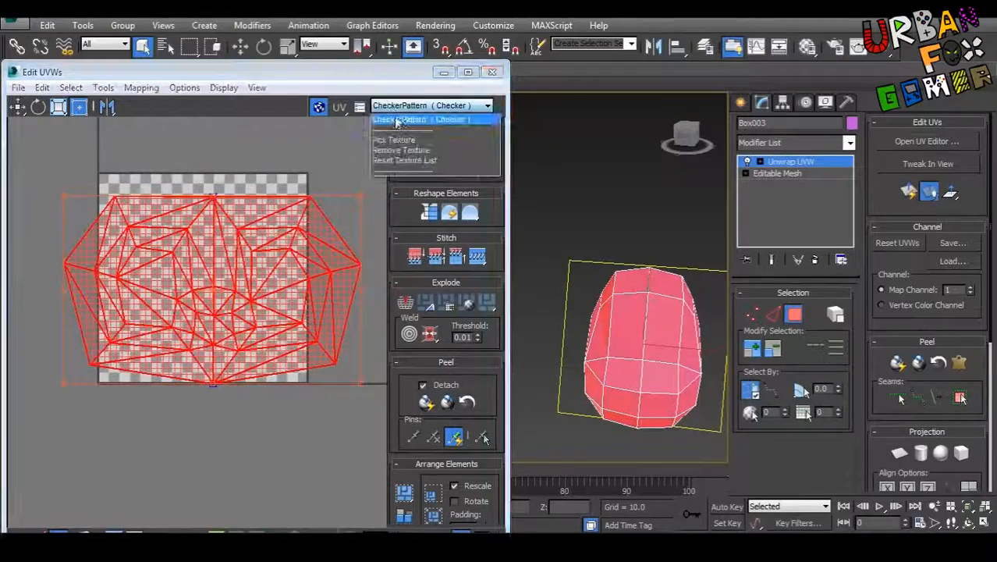
left_click(397, 121)
middle_click_drag(592, 263, 618, 214, "alt")
left_click(617, 212)
scroll(661, 334, "up", 5)
scroll(633, 400, "down", 5)
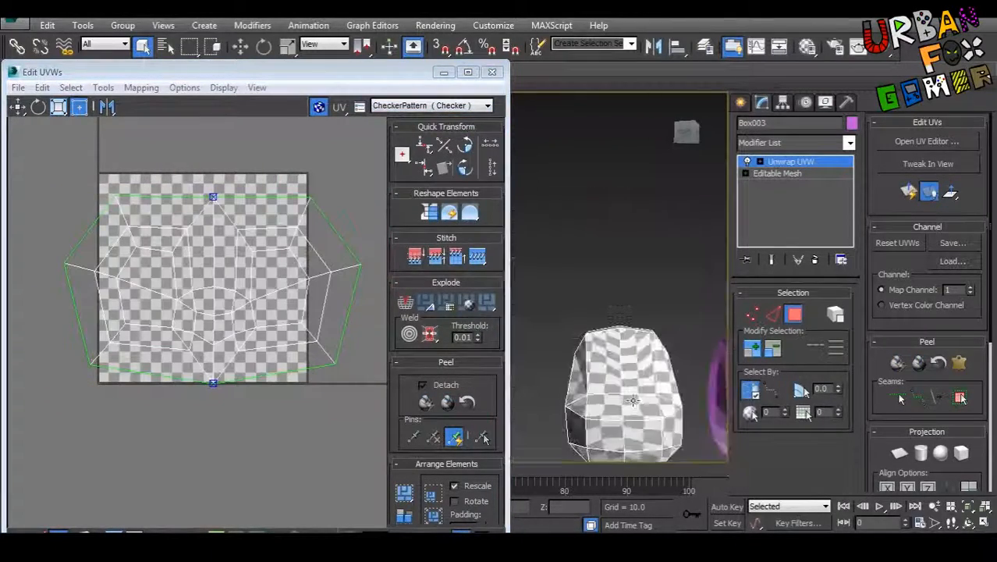
middle_click_drag(633, 400, 602, 255, "alt")
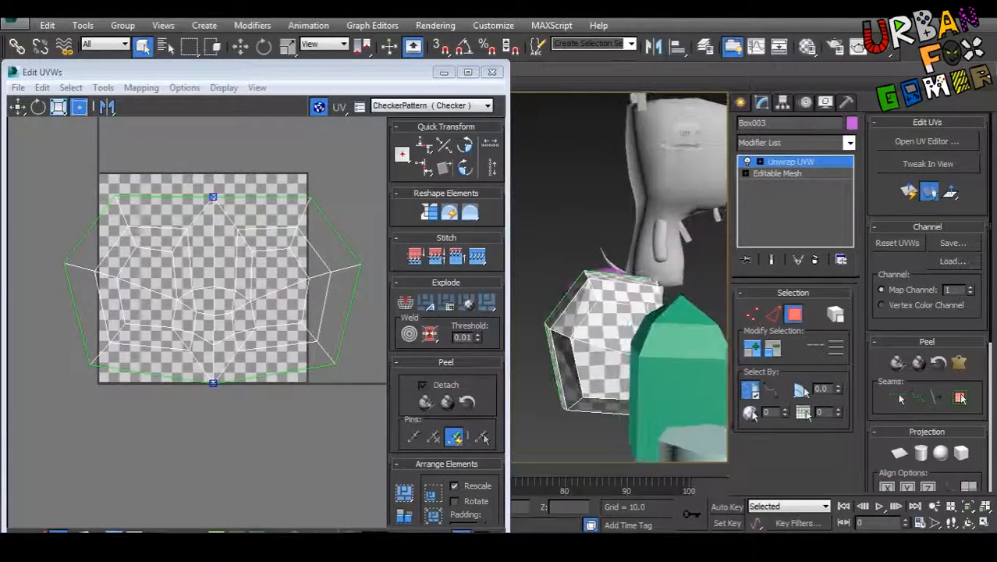
middle_click_drag(591, 355, 497, 334, "alt")
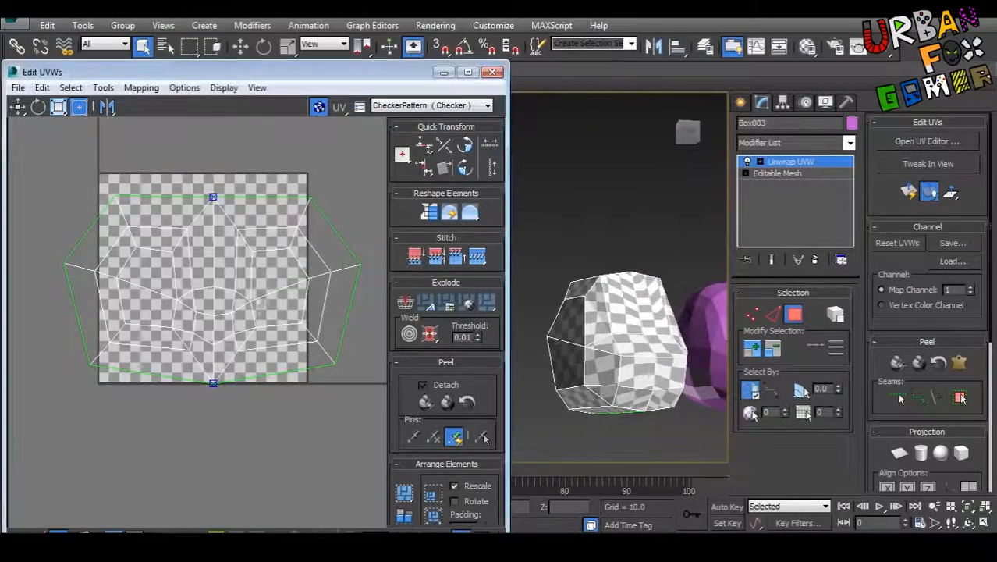
Step: Select all the peeled purple shape's polygons in the UV editor and start interactive Peel mode
right_click(235, 278)
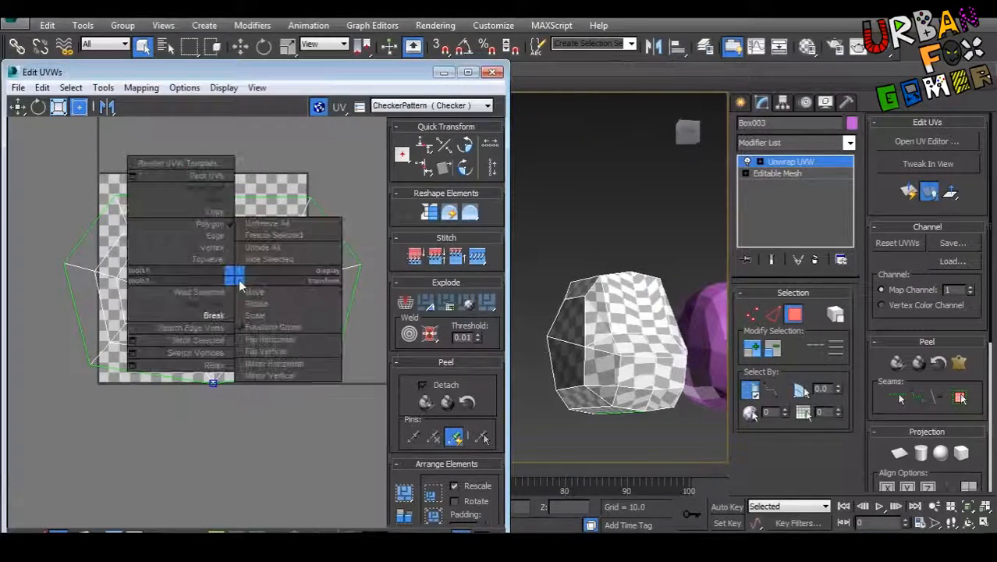
left_click(301, 181)
key("ctrl+a")
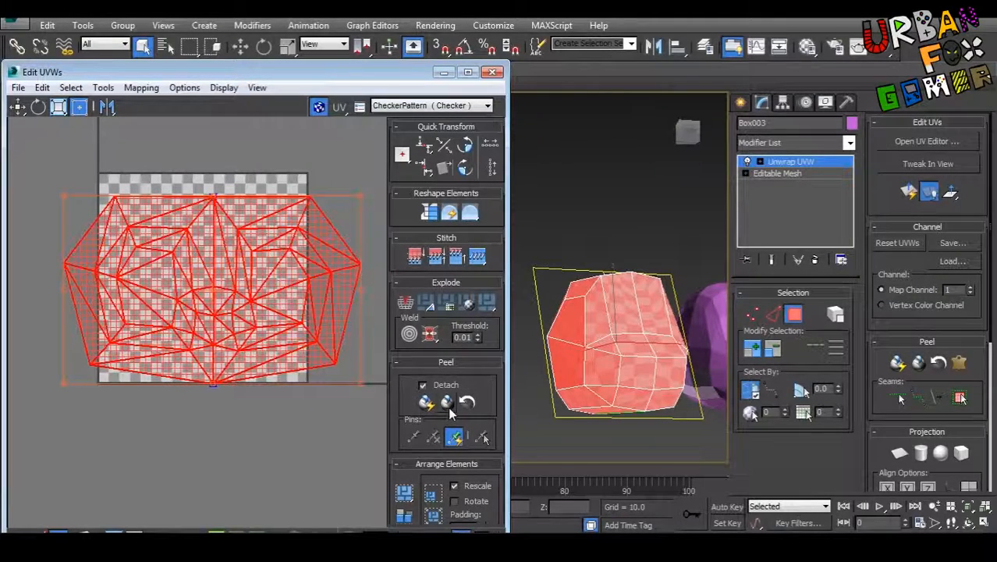
left_click(448, 406)
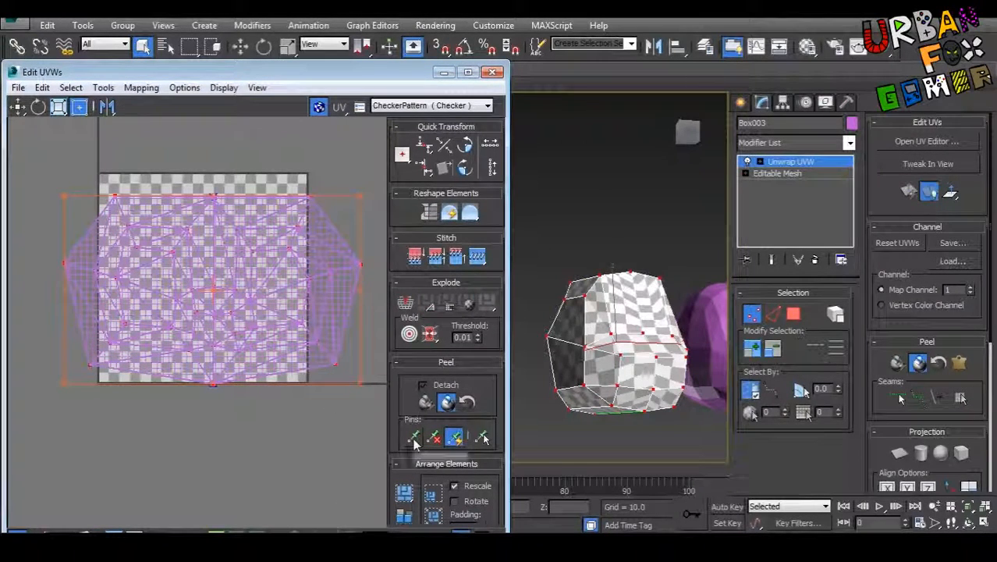
Step: Move the shell's lower pinned vertex inward and return it to the lower edge of the texture area
scroll(202, 396, "up", 2)
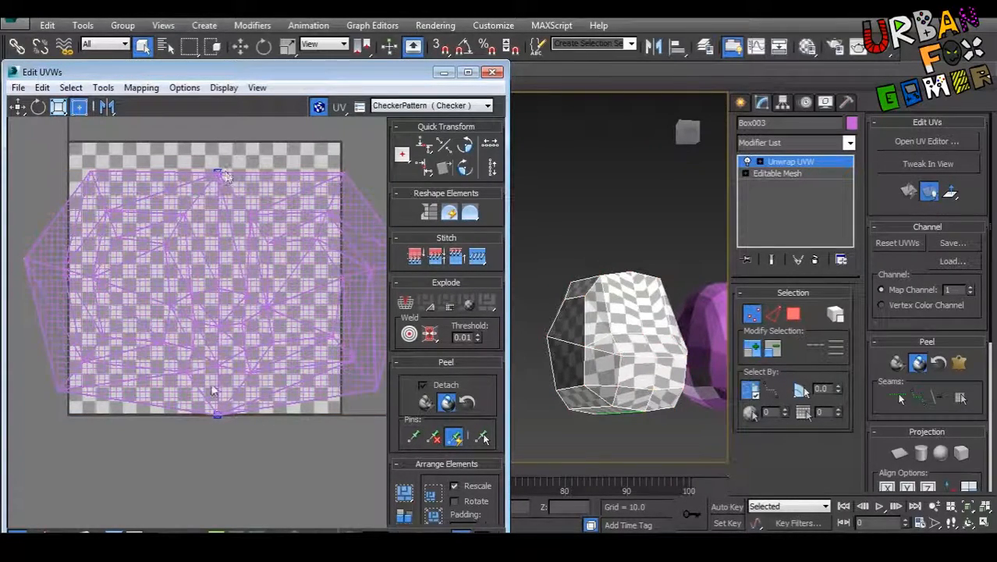
middle_click_drag(221, 416, 211, 413)
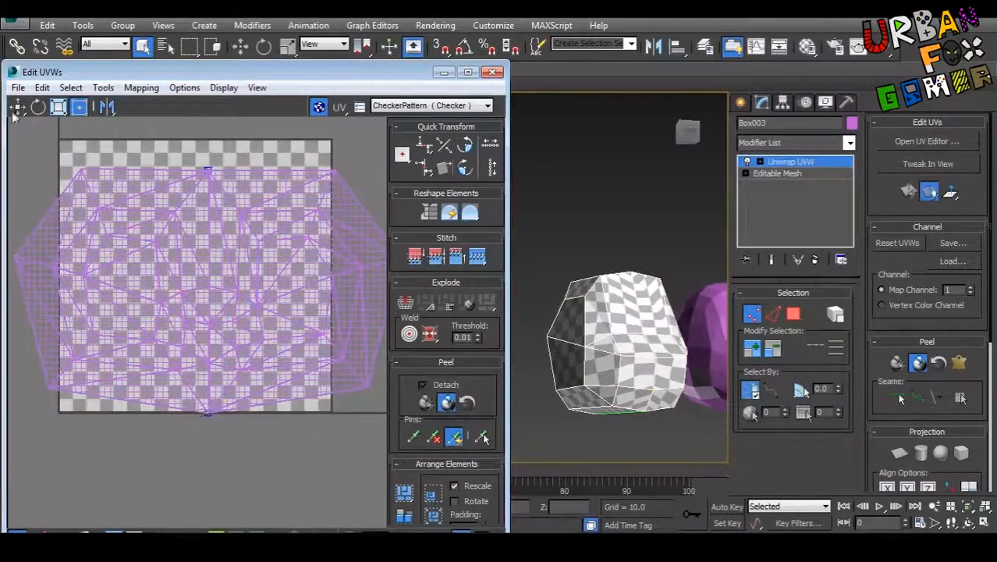
left_click_drag(206, 415, 218, 394)
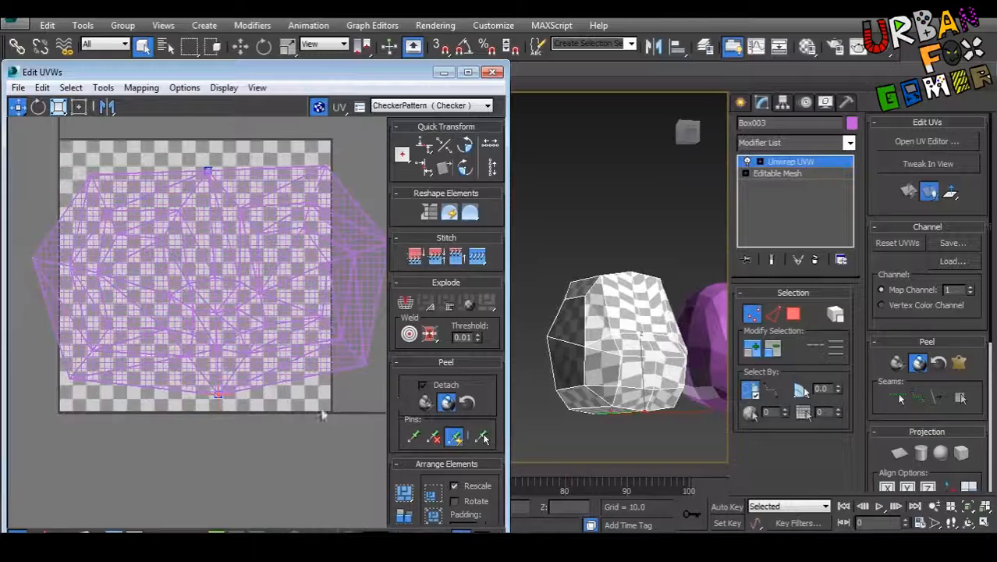
left_click_drag(218, 395, 215, 420)
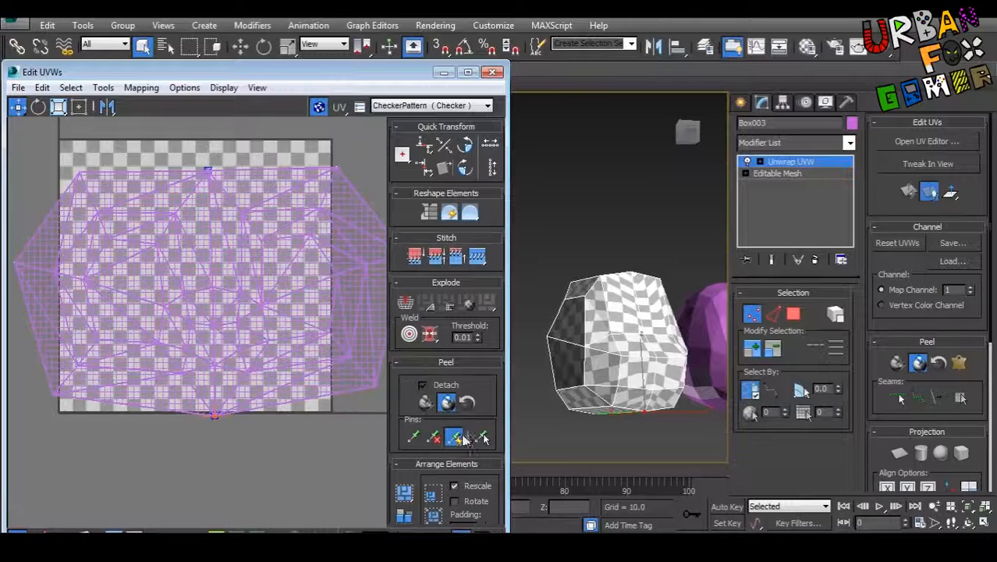
Step: Try to stretch the shell by moving its lower outer corner vertex outward, and undo the move
left_click(459, 438)
middle_click_drag(286, 394, 202, 413)
left_click_drag(270, 386, 345, 433)
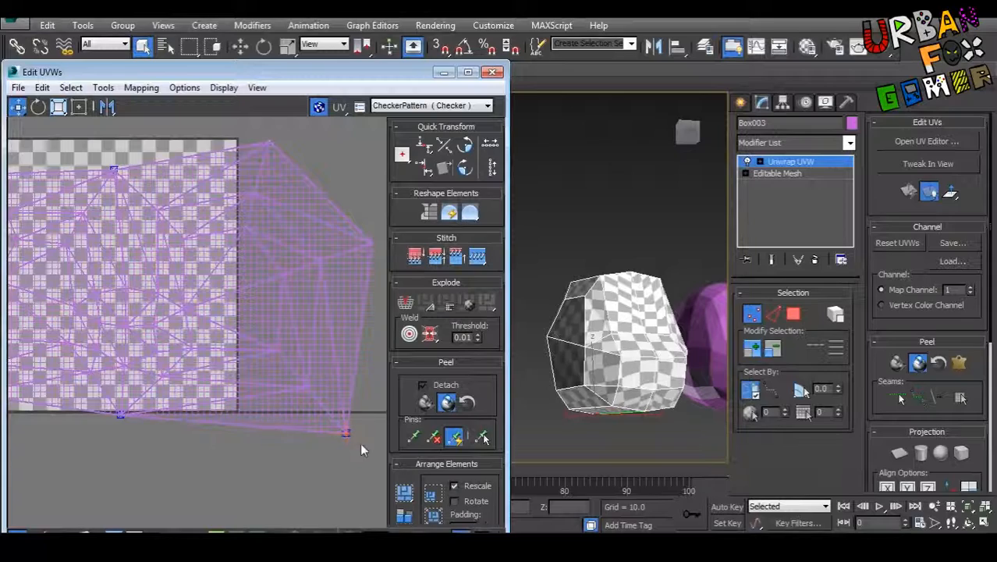
key("ctrl+z")
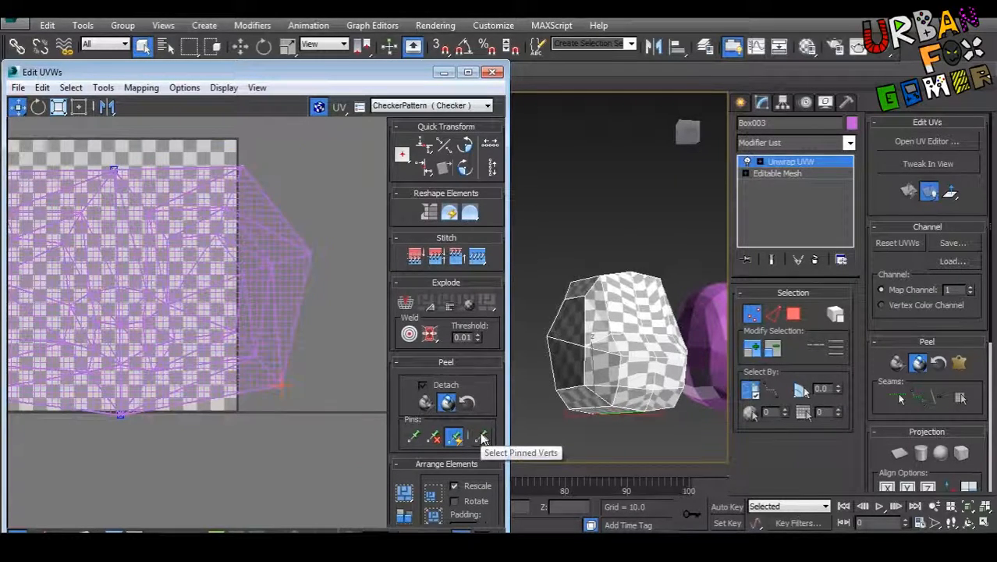
Step: Try Select Pinned Verts and pull the shell's outermost side vertex outward, and undo the move
scroll(271, 419, "up", 3)
scroll(288, 428, "down", 4)
scroll(280, 427, "up", 3)
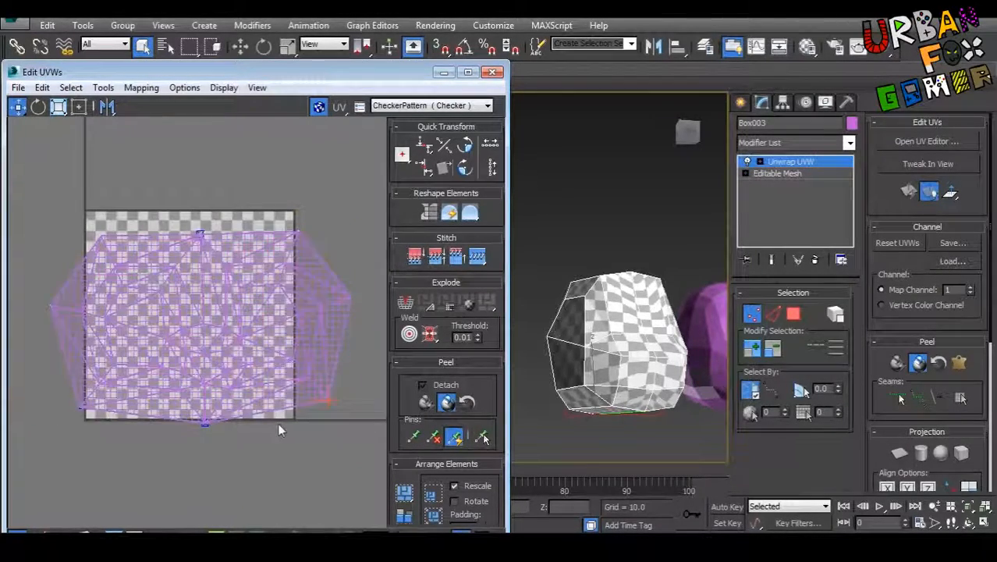
scroll(279, 423, "down", 3)
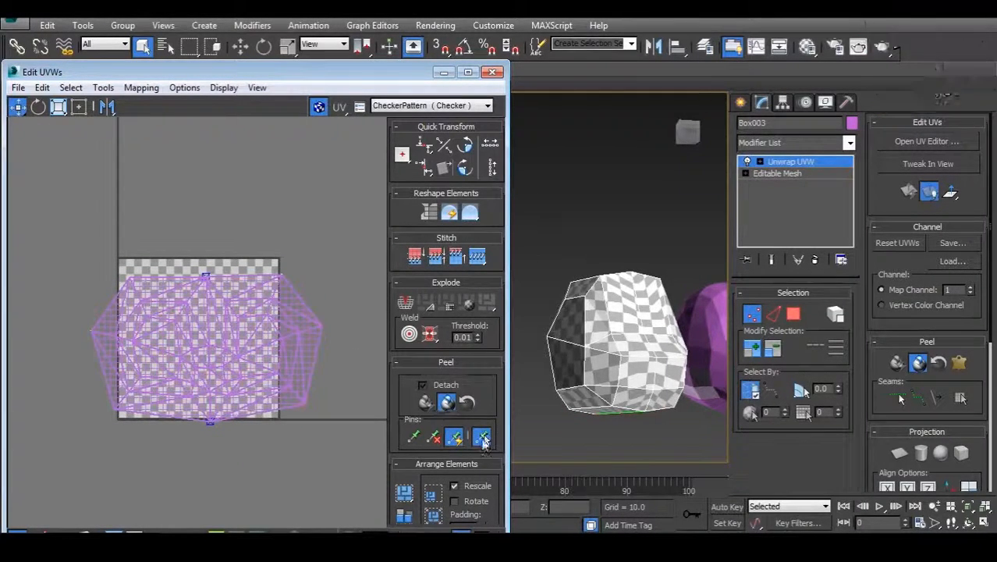
left_click(482, 437)
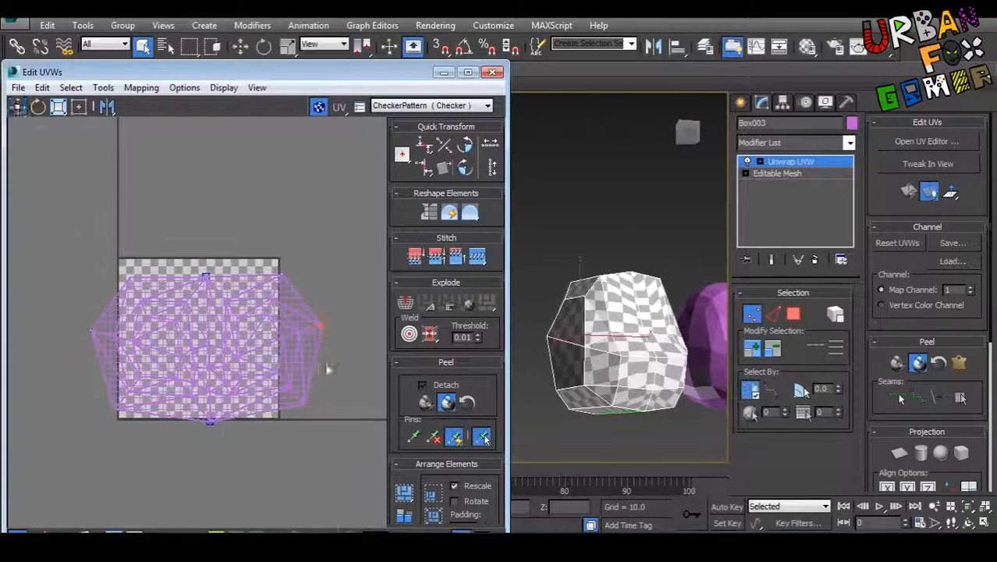
left_click_drag(293, 313, 325, 326)
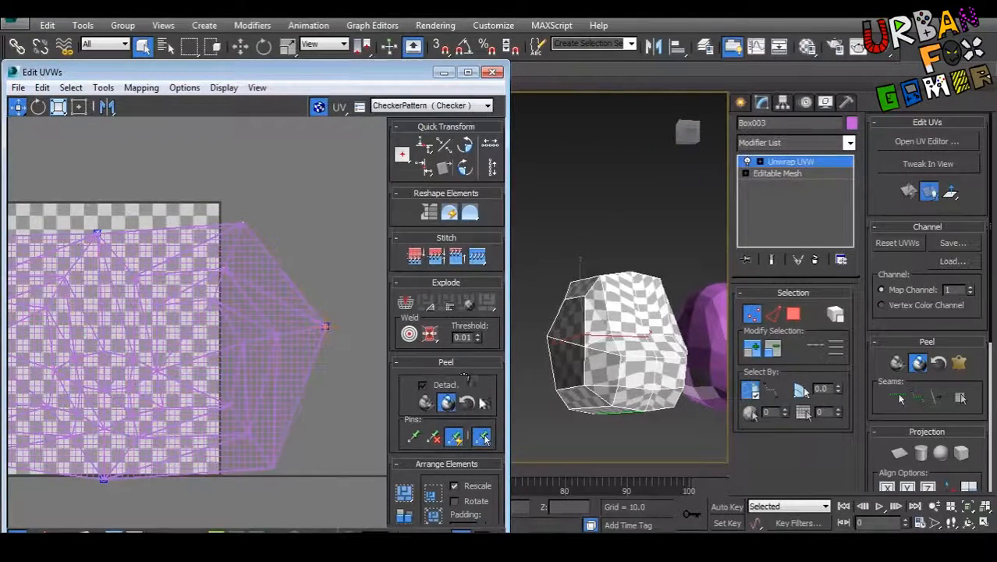
left_click(483, 440)
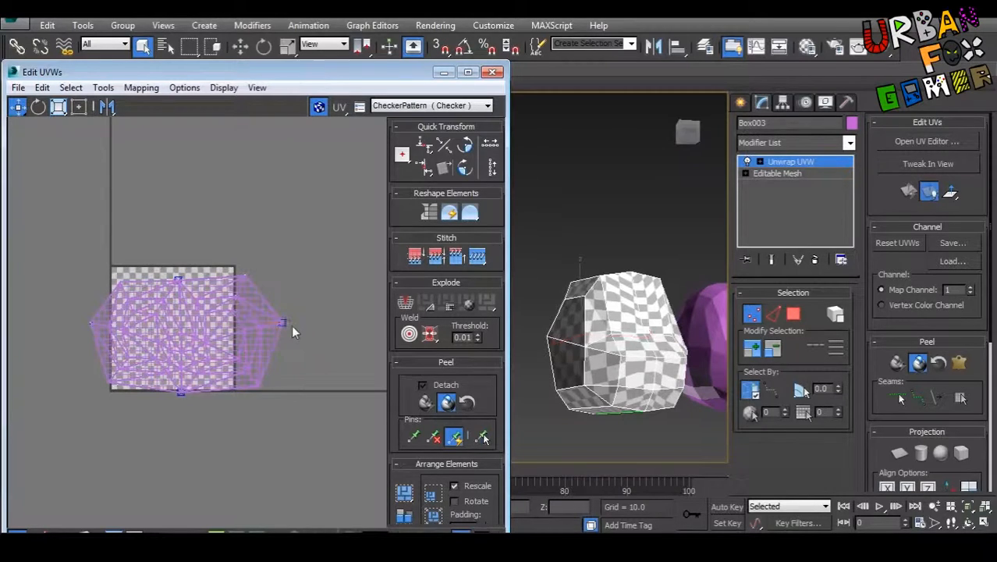
key("ctrl+z")
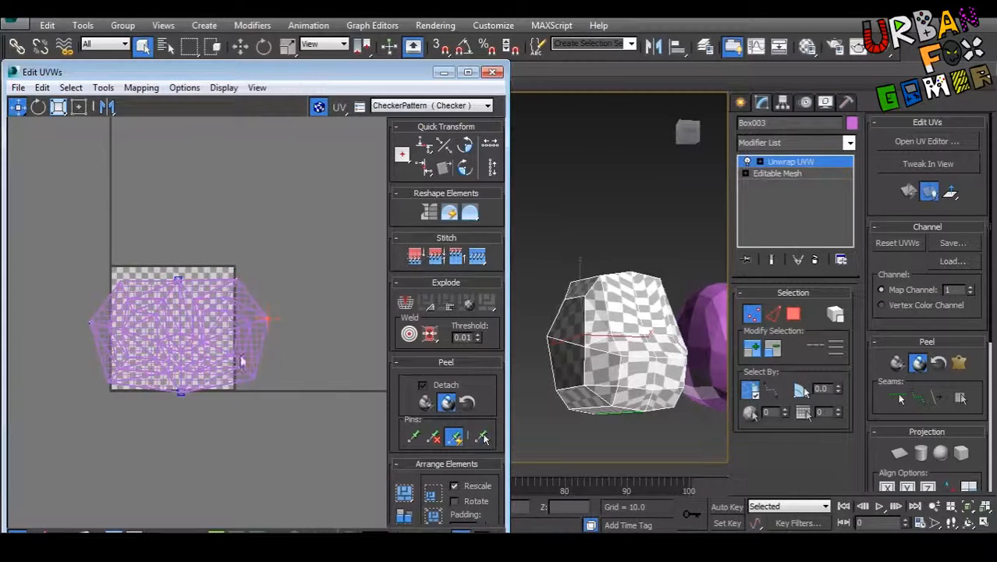
Step: Try to shift the vertex in the middle of the shell sideways, and undo the move
middle_click_drag(240, 354, 263, 354)
middle_click_drag(550, 333, 492, 347, "alt")
middle_click_drag(190, 299, 204, 297)
scroll(205, 300, "up", 3)
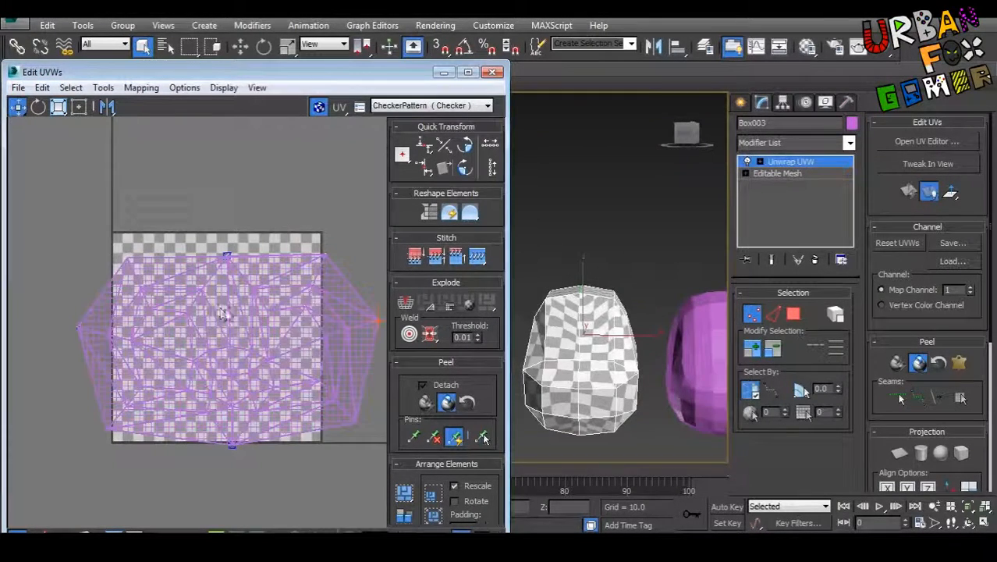
left_click_drag(231, 344, 256, 348)
key("ctrl+z")
Step: Switch to polygon mode and select the upper polygons on the front of the purple shape
middle_click_drag(675, 337, 608, 359, "alt")
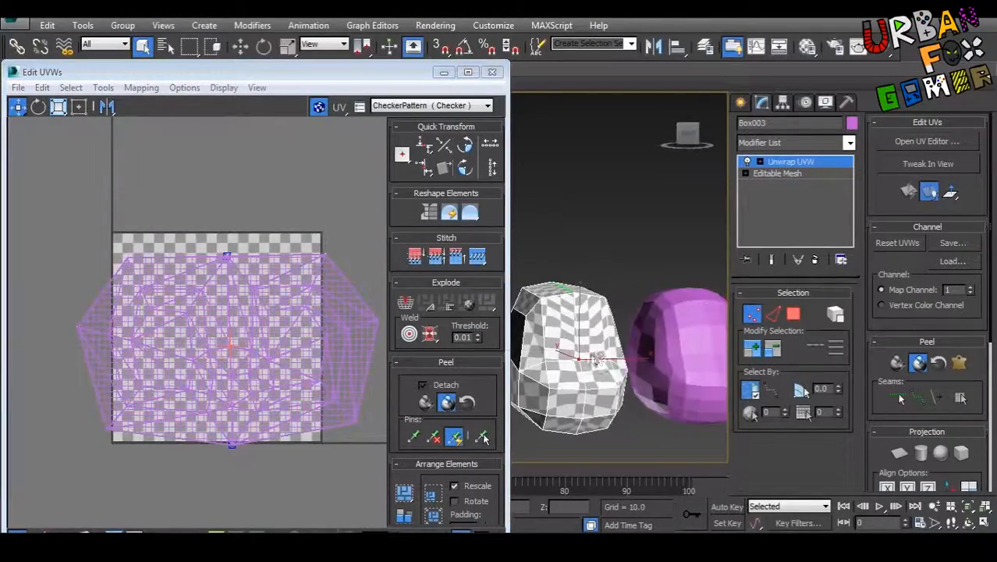
right_click(591, 357)
left_click(572, 299)
left_click(530, 349)
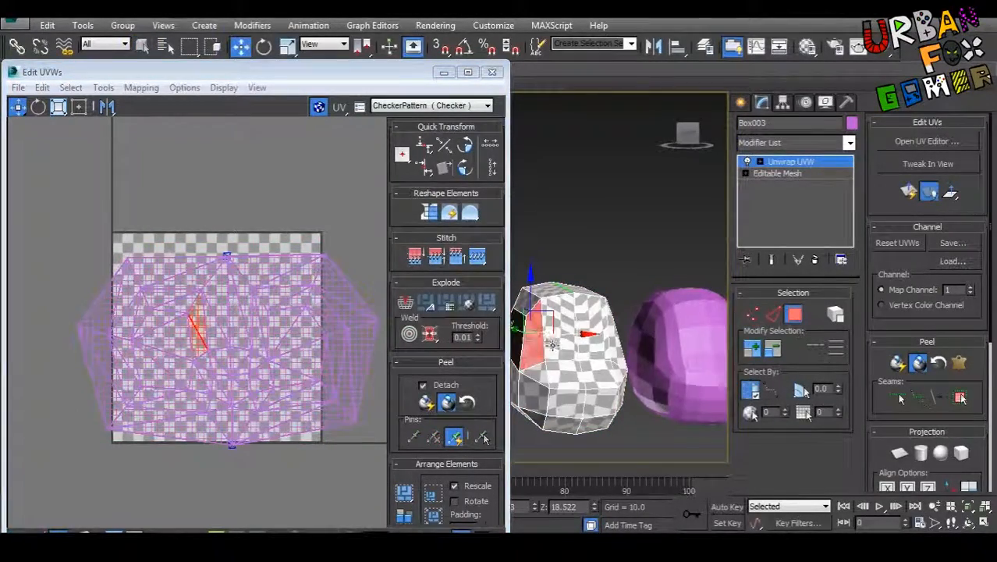
left_click(565, 346)
left_click(589, 348, "ctrl")
left_click(612, 352, "ctrl")
Step: Add the front's outer polygons down one side, along the lower edge and partly up the other side to the selection
middle_click_drag(635, 396, 606, 379, "alt")
left_click(612, 366, "ctrl")
left_click(620, 387, "ctrl")
left_click(619, 412, "ctrl")
left_click(604, 419, "ctrl")
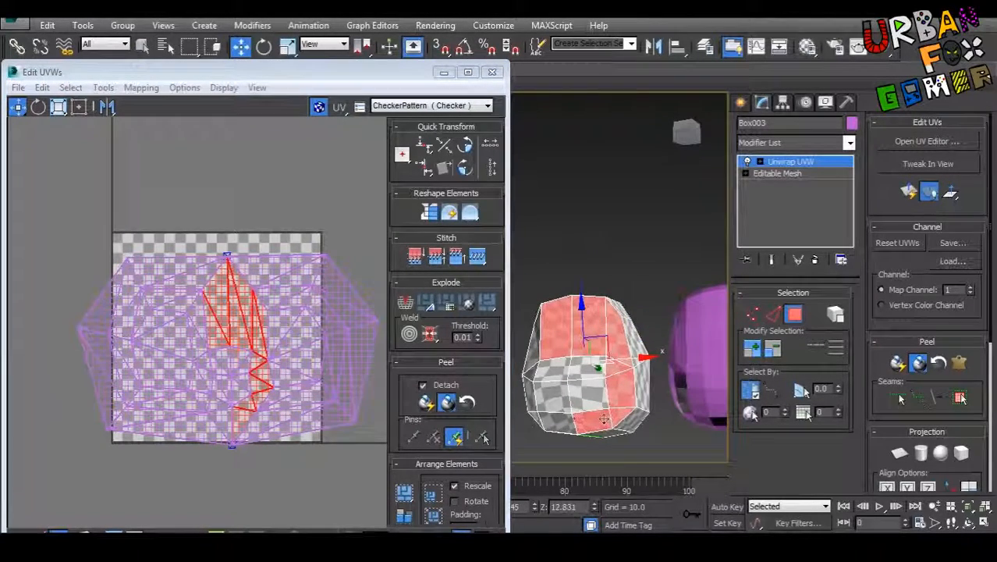
left_click(571, 423, "ctrl")
middle_click_drag(571, 423, 593, 426, "alt")
left_click(541, 415, "ctrl")
left_click(533, 393, "ctrl")
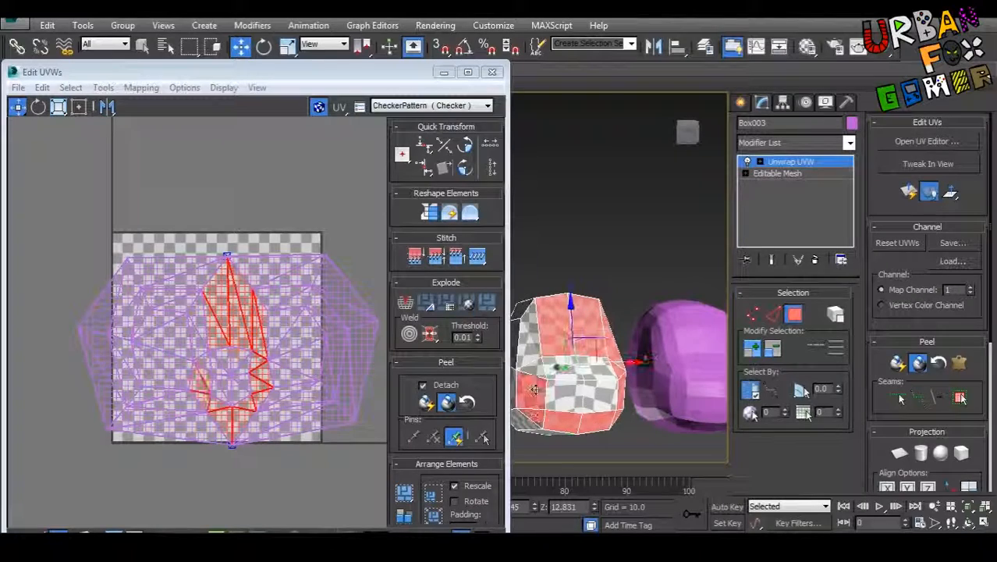
Step: Add the remaining side and central polygons so the entire front of the shape is selected
left_click(533, 368, "ctrl")
left_click(531, 347, "ctrl")
left_click(561, 368, "ctrl")
left_click(589, 370, "ctrl")
left_click(598, 390, "ctrl")
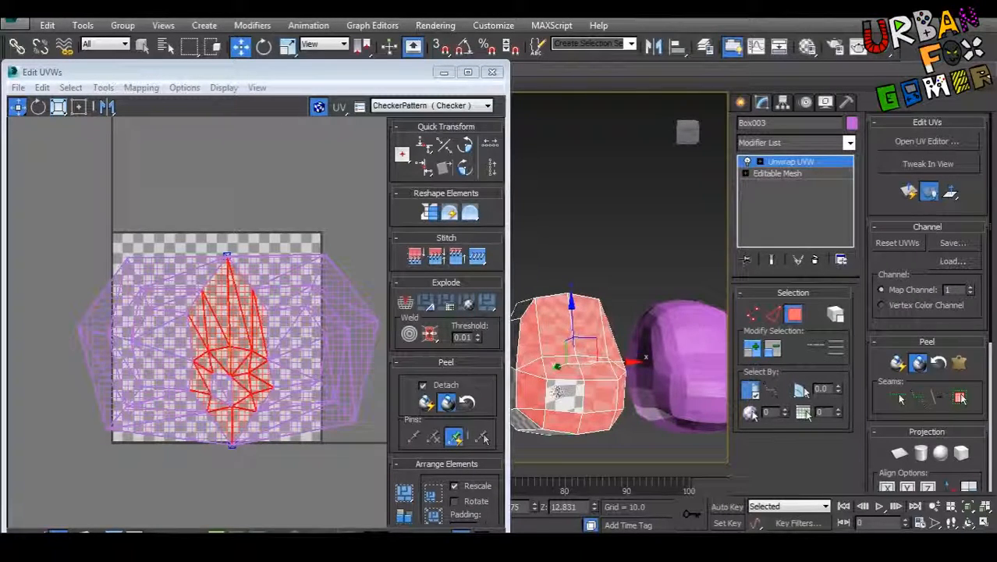
left_click(556, 392, "ctrl")
Step: Break the selected front polygons into their own shell, leave Peel mode, and move the shell beside the texture area
right_click(238, 337)
left_click(217, 379)
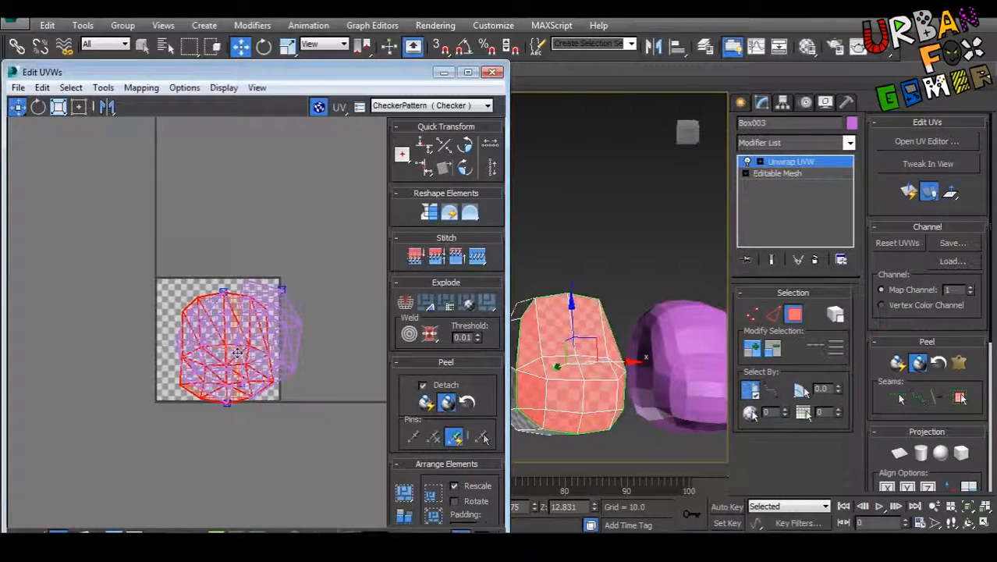
left_click(447, 402)
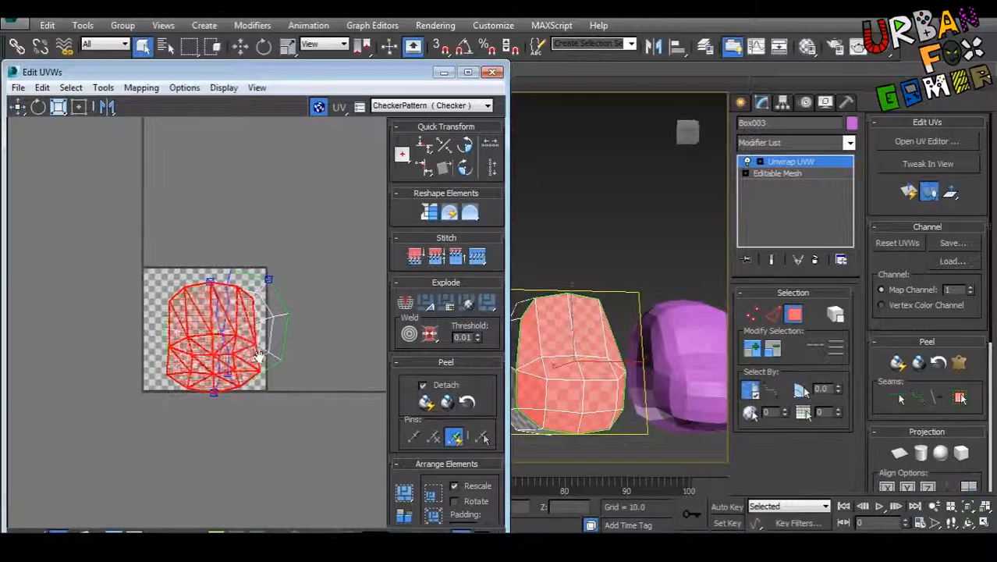
middle_click_drag(599, 380, 578, 383, "alt")
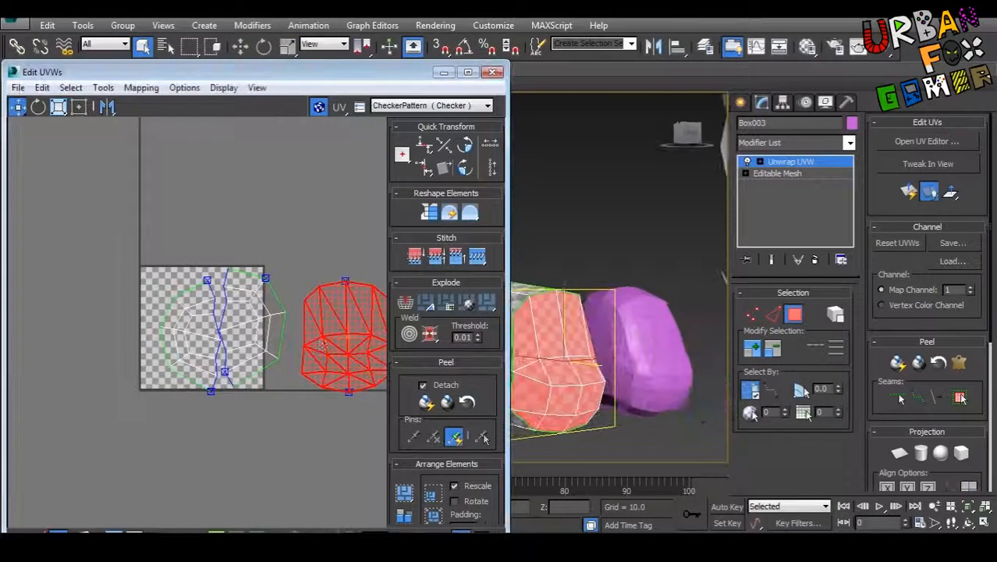
Step: Examine the checker pattern on the shape's front up close and compare it with the separated front shell
middle_click_drag(315, 344, 253, 347)
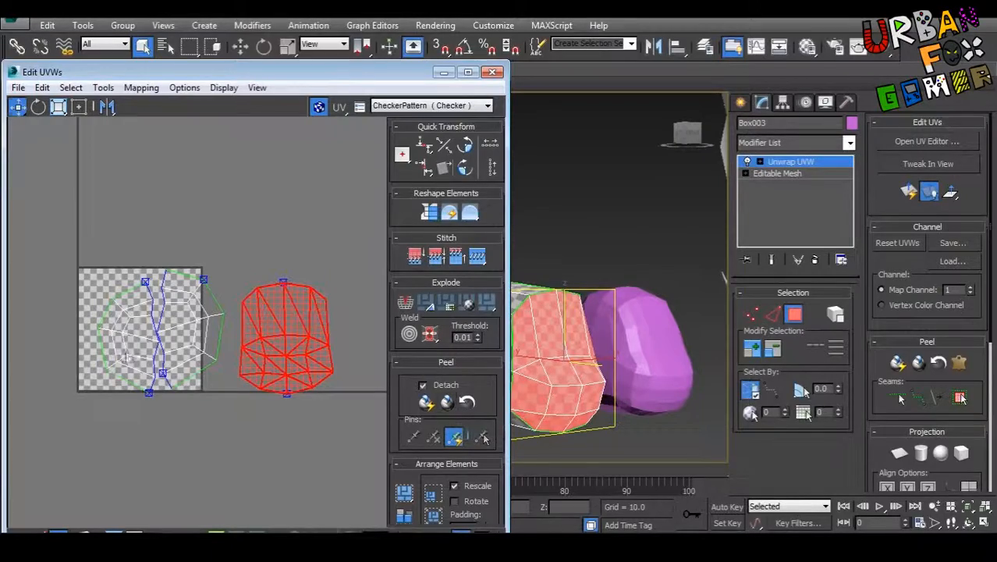
scroll(322, 345, "up", 5)
middle_click_drag(570, 347, 555, 321, "alt")
scroll(590, 345, "up", 3)
scroll(590, 346, "up", 6)
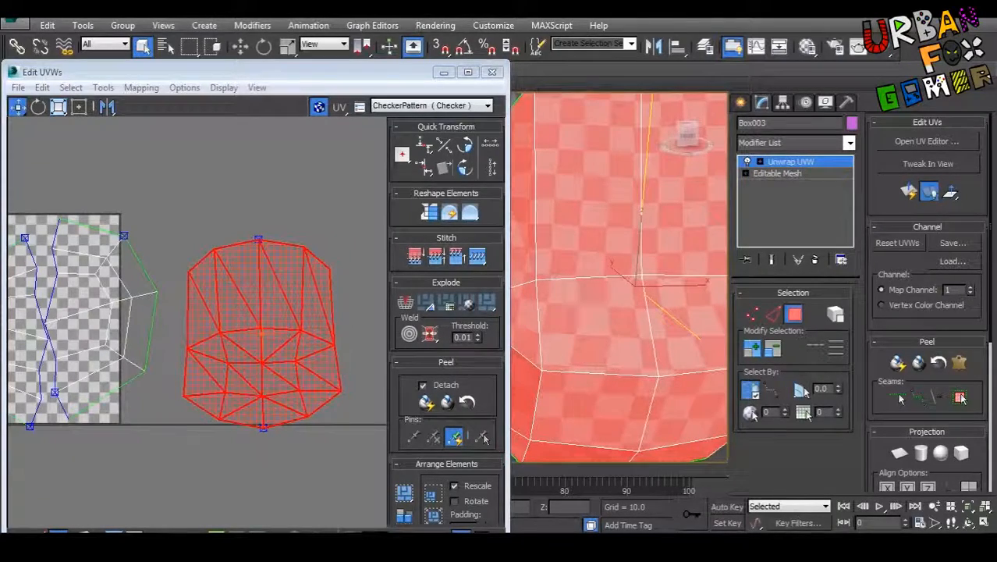
middle_click_drag(273, 381, 228, 356)
scroll(248, 368, "up", 2)
scroll(225, 359, "down", 3)
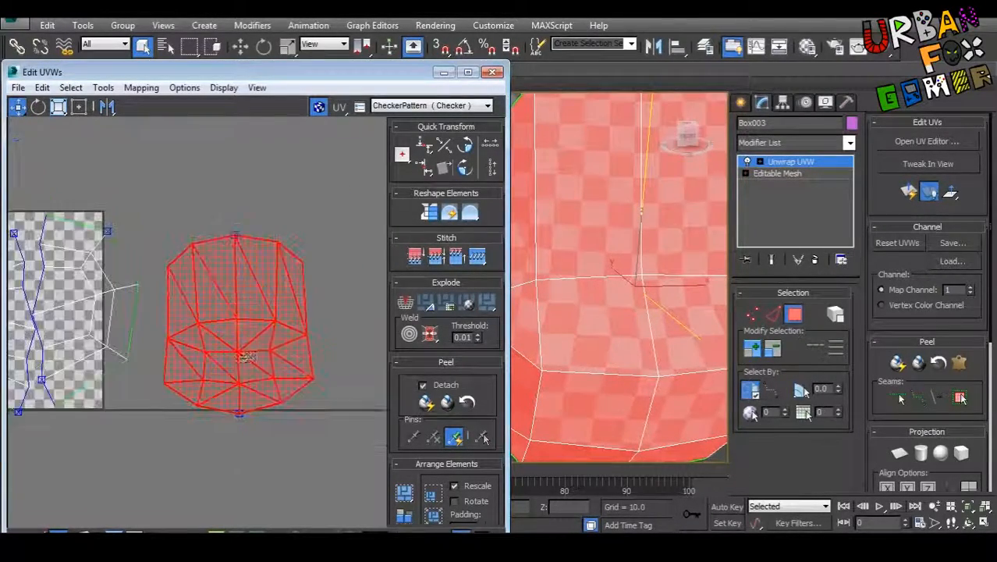
Step: Check a central vertex of the front shell, reselect the shell's polygons, and restart Peel mode on them
right_click(245, 343)
left_click(189, 325)
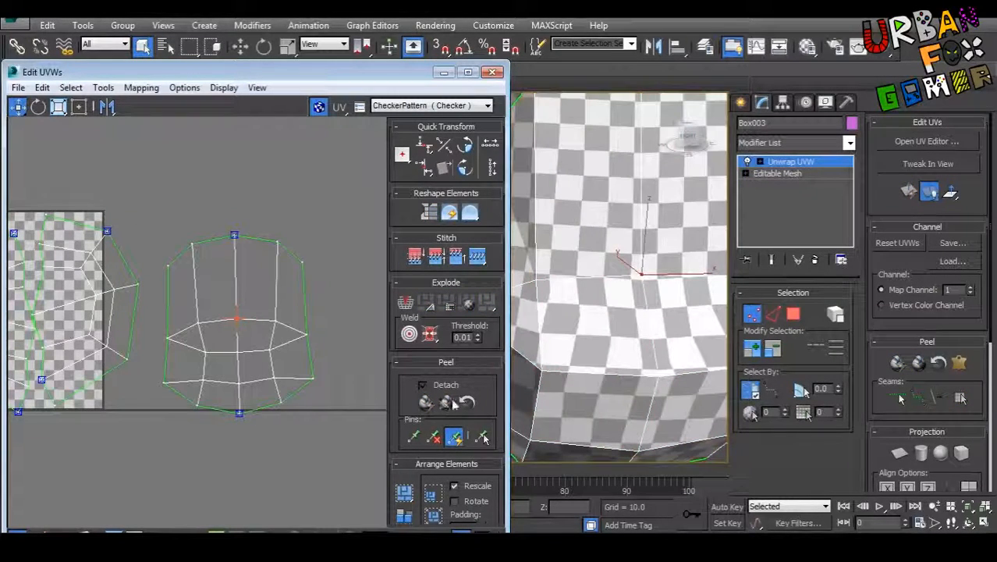
right_click(237, 327)
left_click(168, 202)
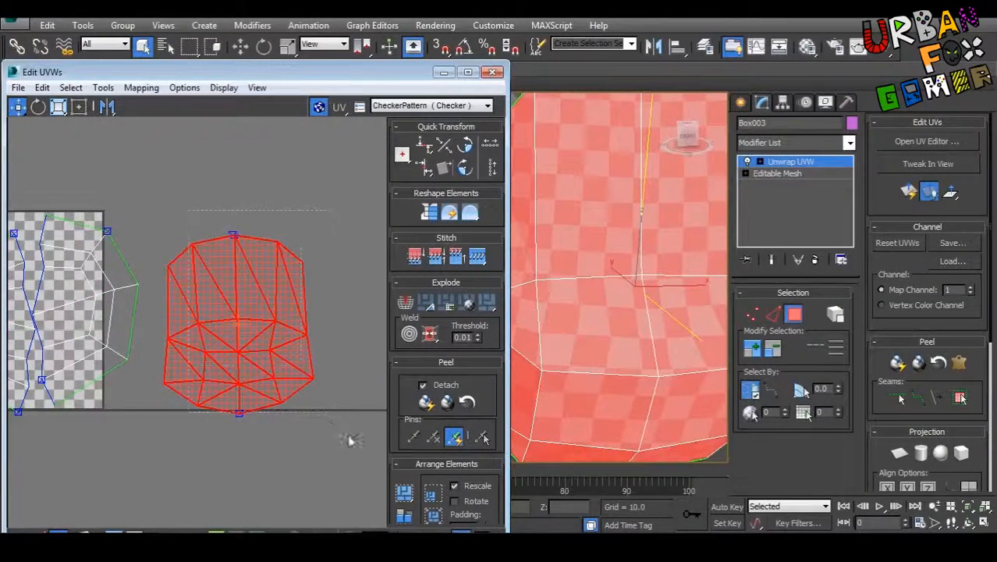
left_click(446, 402)
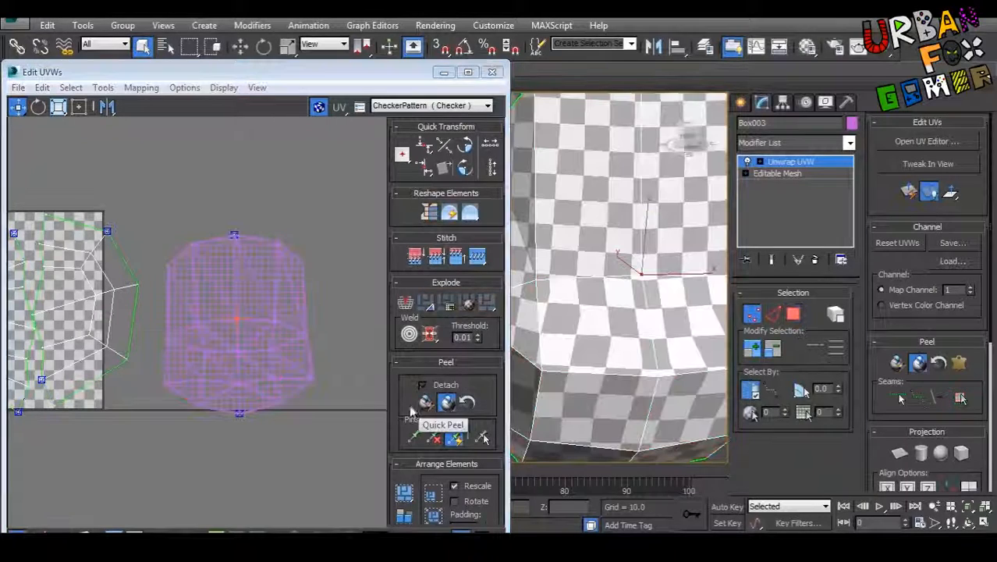
Step: Pin and adjust the two inner vertices across the front shell's fold, and check the checker pattern on the model
scroll(262, 366, "up", 2)
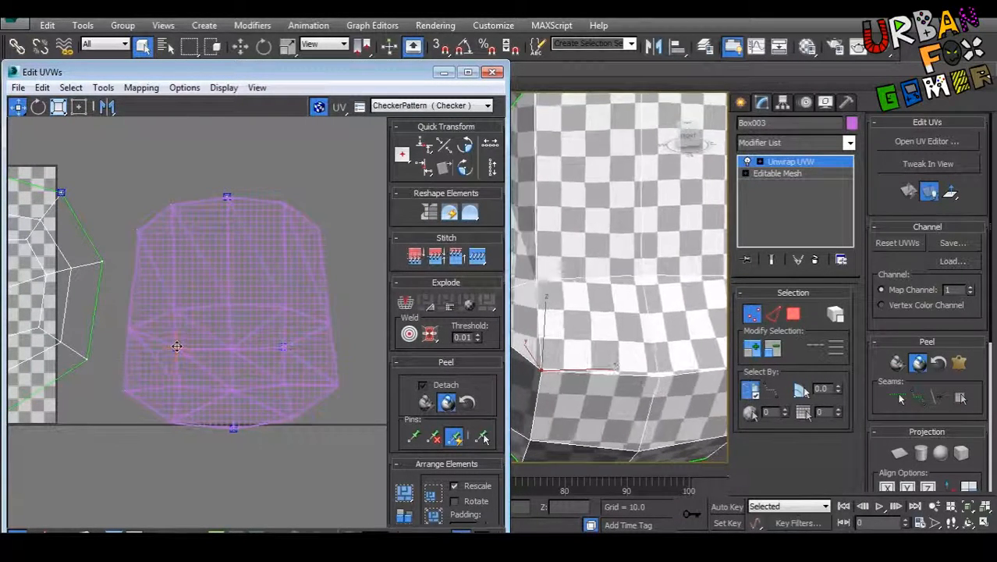
scroll(638, 344, "down", 5)
middle_click_drag(638, 344, 613, 295, "alt")
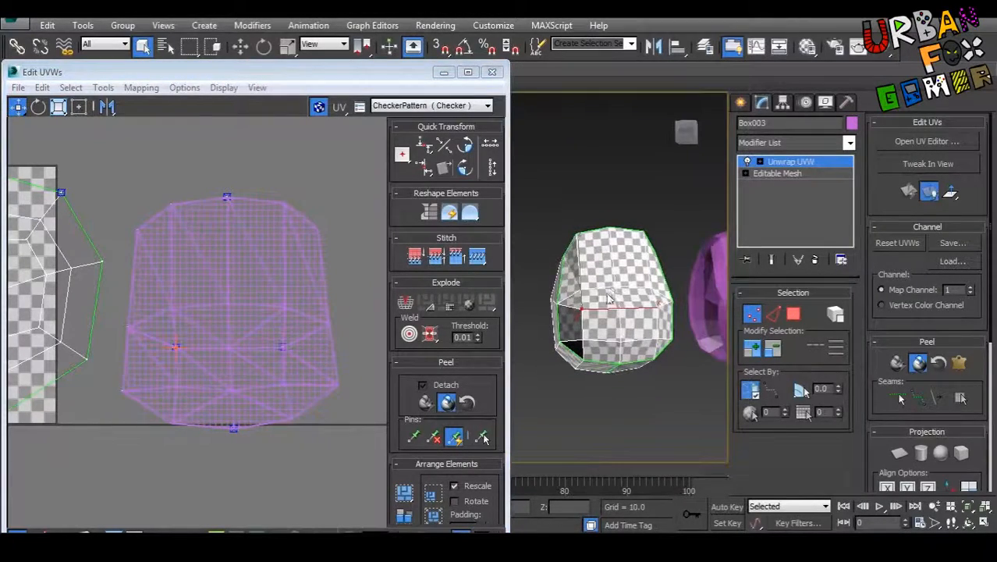
Step: Return to polygon mode, select the remaining back shell over the texture area, and close the UV editor
scroll(227, 352, "down", 3)
right_click(227, 349)
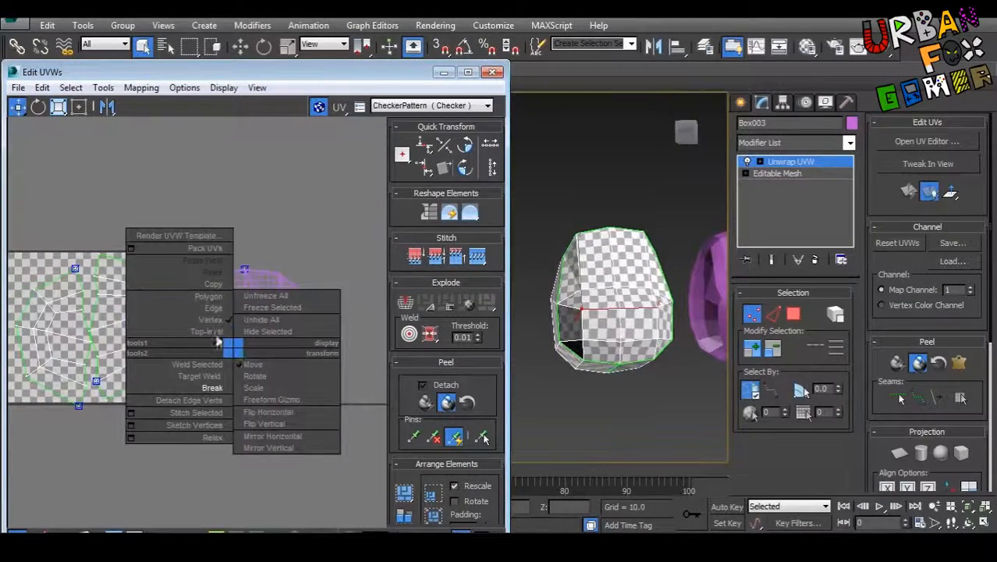
left_click(208, 296)
left_click_drag(164, 354, 166, 348)
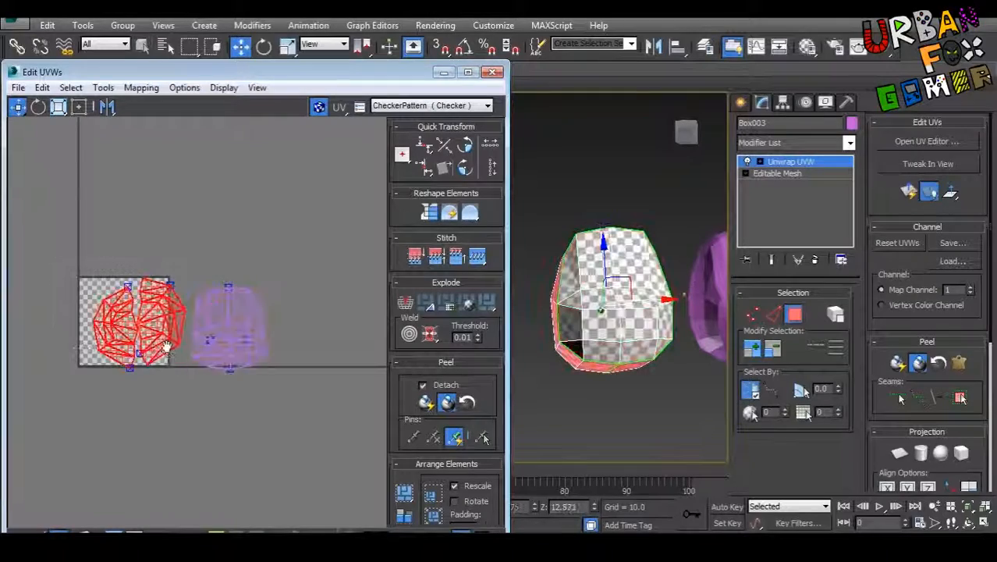
scroll(160, 316, "up", 2)
left_click(492, 72)
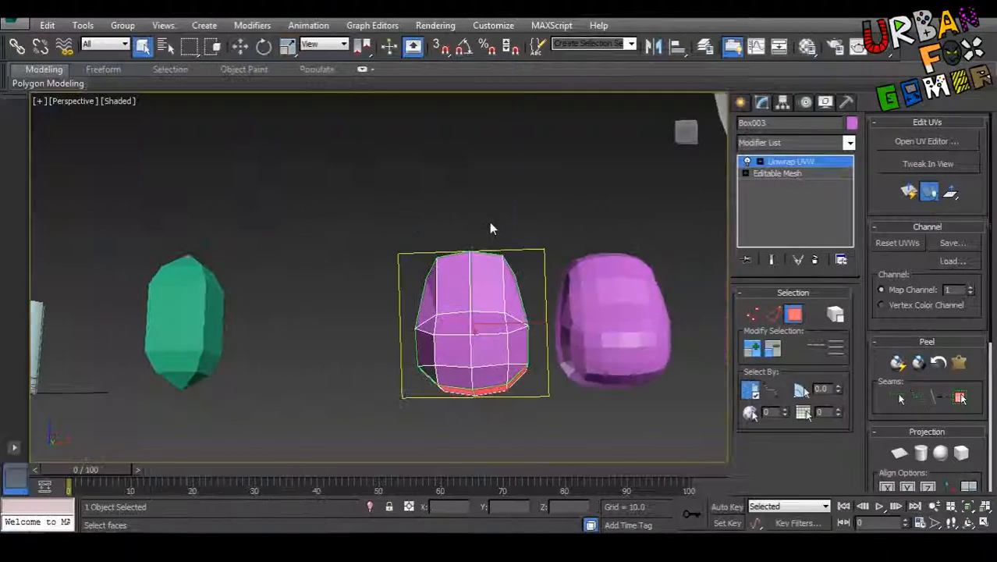
Step: Convert the unwrapped low-poly purple shape to an Editable Poly
right_click(471, 257)
mouse_move(587, 396)
left_click(647, 408)
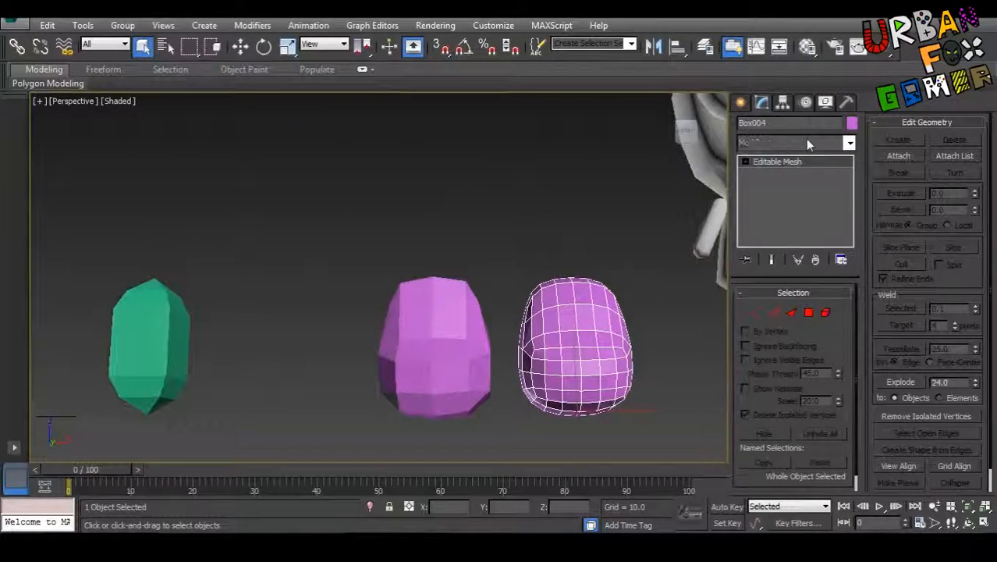
Step: Add an Unwrap UVW modifier to the denser purple shape beside it and open its UV editor
left_click(807, 143)
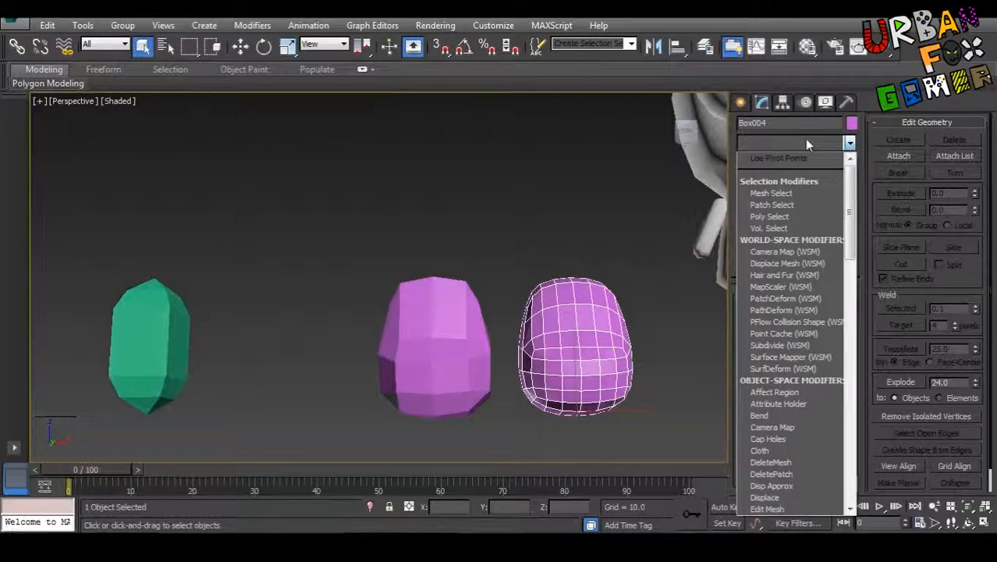
key("u")
left_click(787, 394)
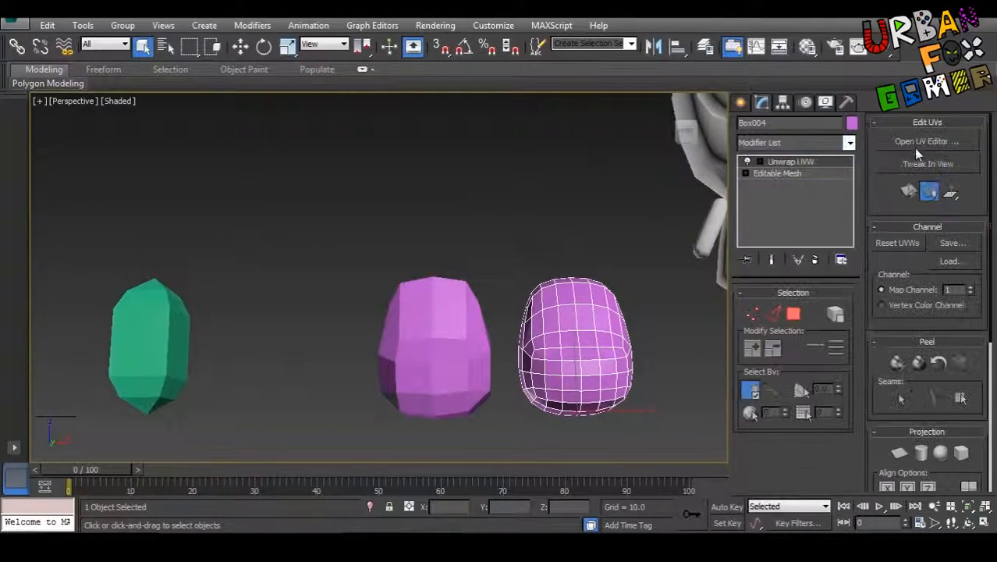
left_click(927, 141)
Step: In edge mode, select the central run of edges over the top of the dense purple shape and convert it to seams
right_click(552, 250)
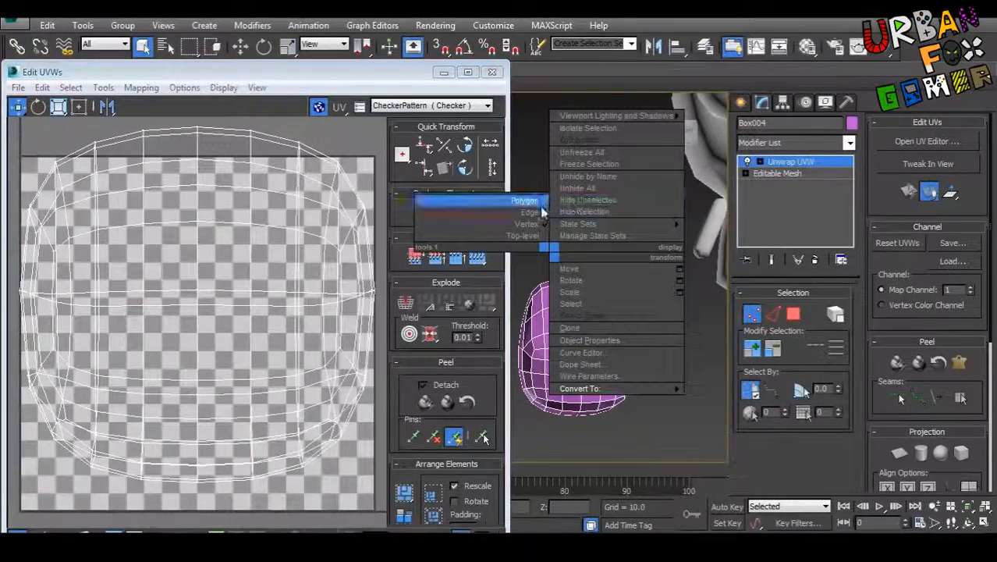
left_click(524, 212)
left_click(579, 283, "ctrl")
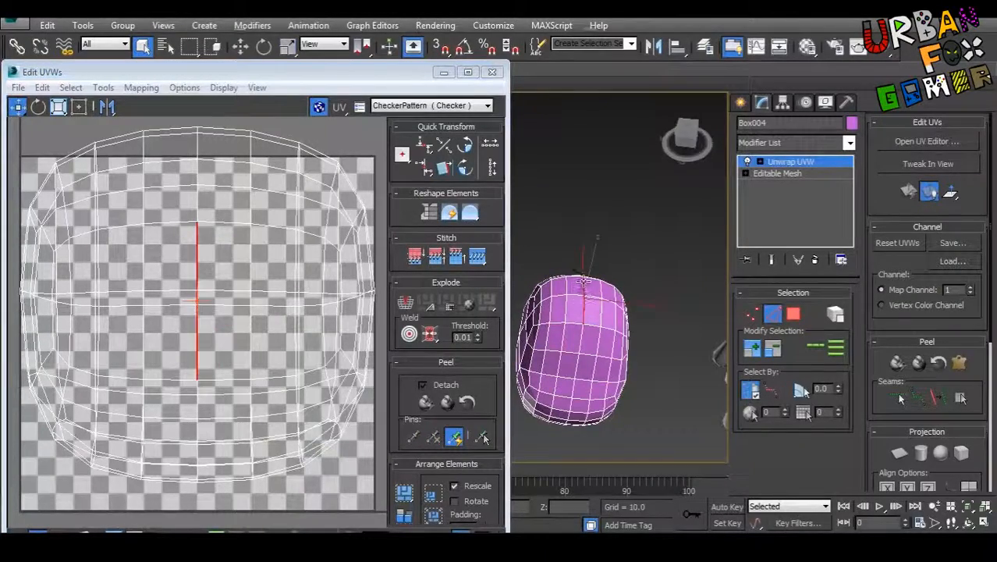
middle_click_drag(579, 283, 570, 314, "alt")
left_click(570, 316, "ctrl")
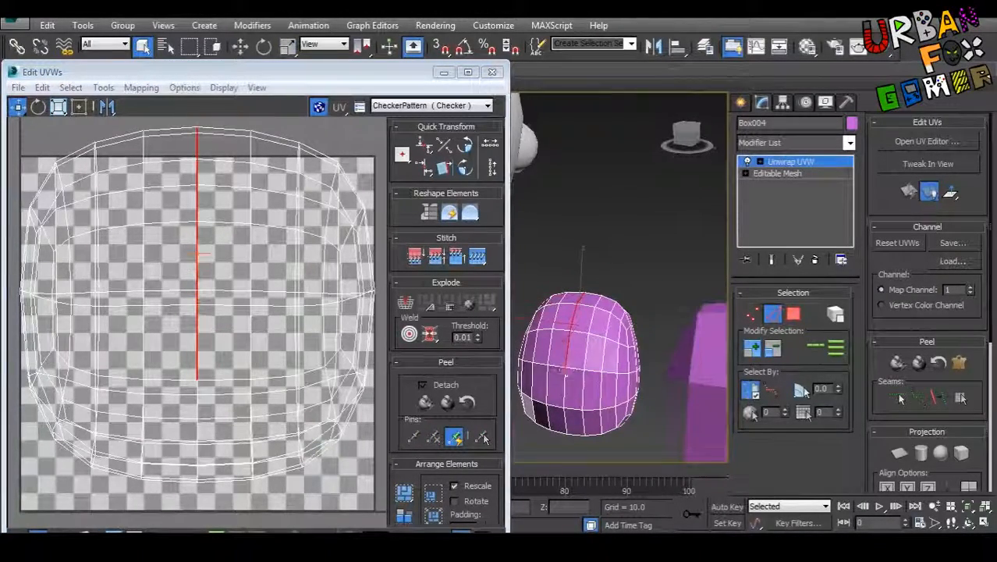
middle_click_drag(563, 422, 589, 407, "alt")
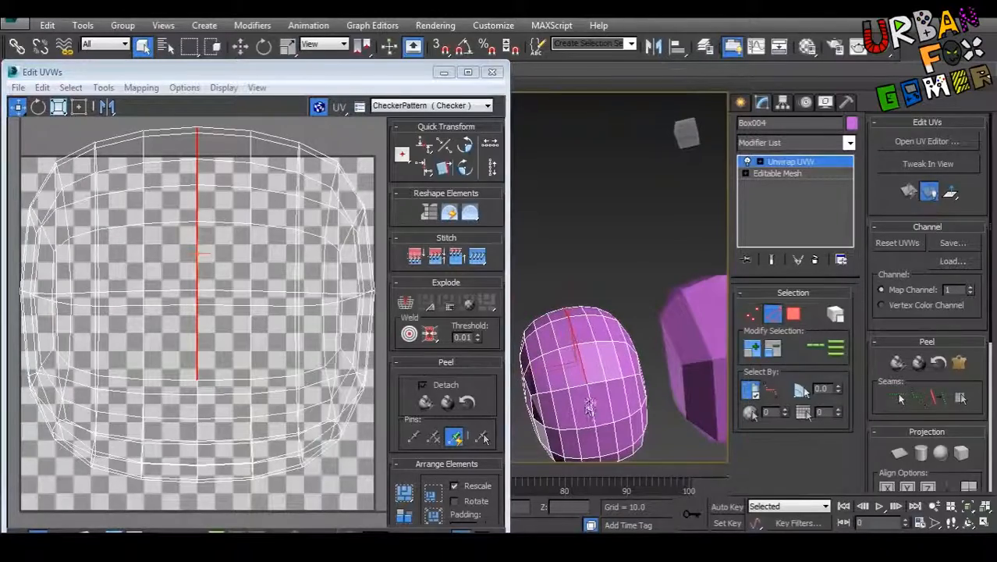
middle_click_drag(598, 443, 491, 345, "alt")
left_click_drag(491, 345, 501, 311)
middle_click_drag(523, 309, 585, 263, "alt")
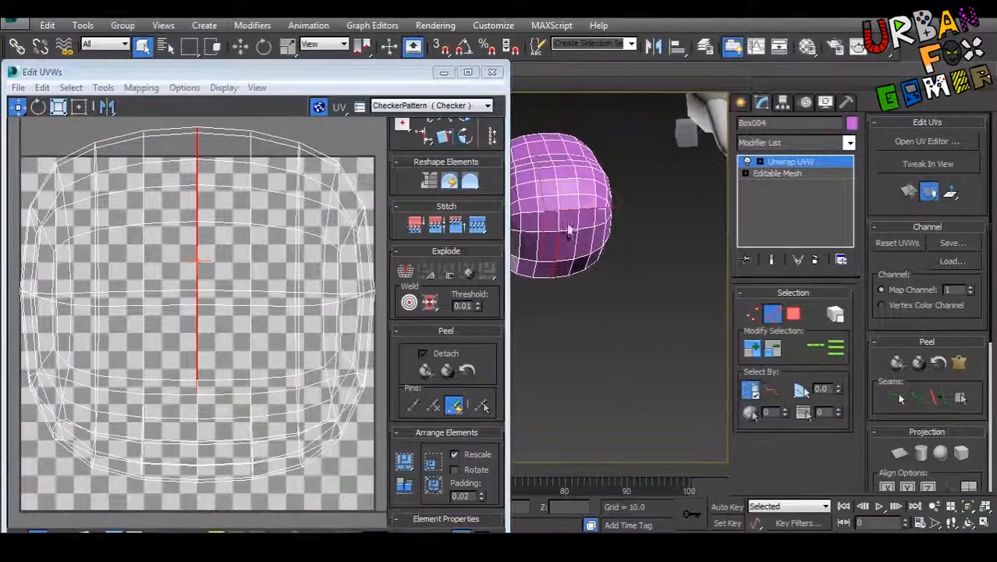
middle_click_drag(563, 223, 546, 282, "alt")
scroll(260, 318, "down", 2)
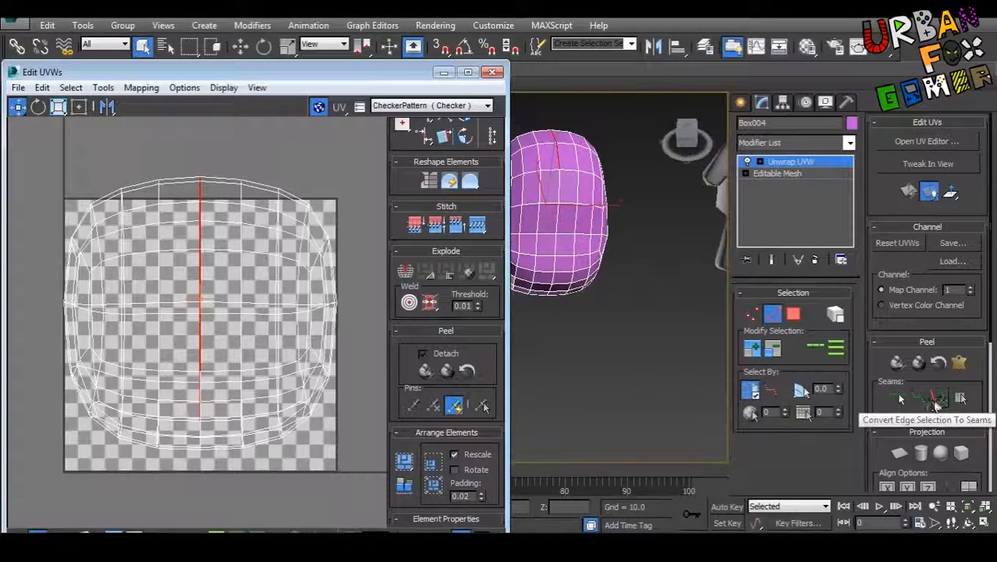
left_click(937, 399)
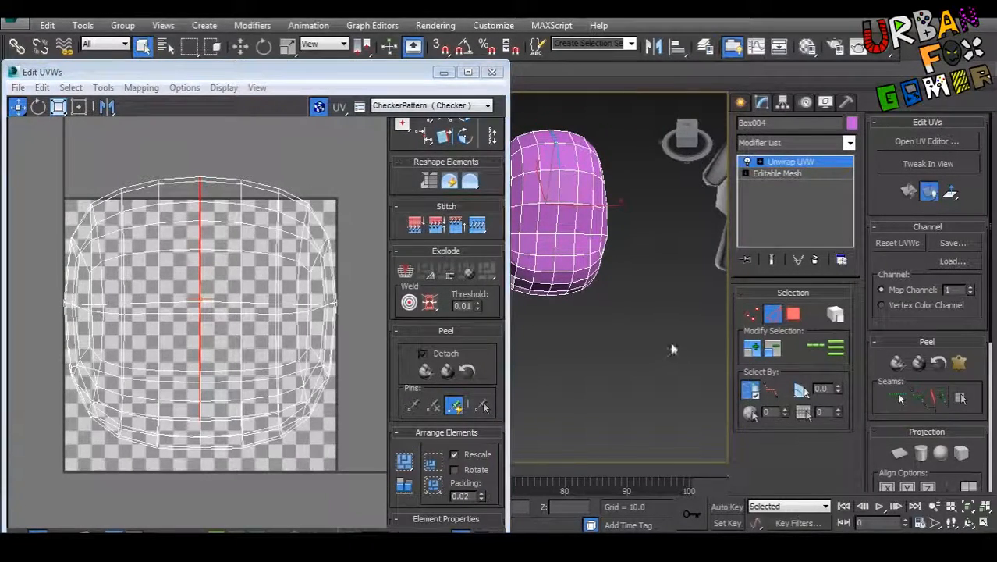
Step: Select all of the shape's polygons and unfold them along the seam with Peel mode, ending Peel mode once they are flattened
middle_click_drag(672, 349, 722, 456)
right_click(313, 308)
left_click(299, 269)
scroll(284, 300, "down", 3)
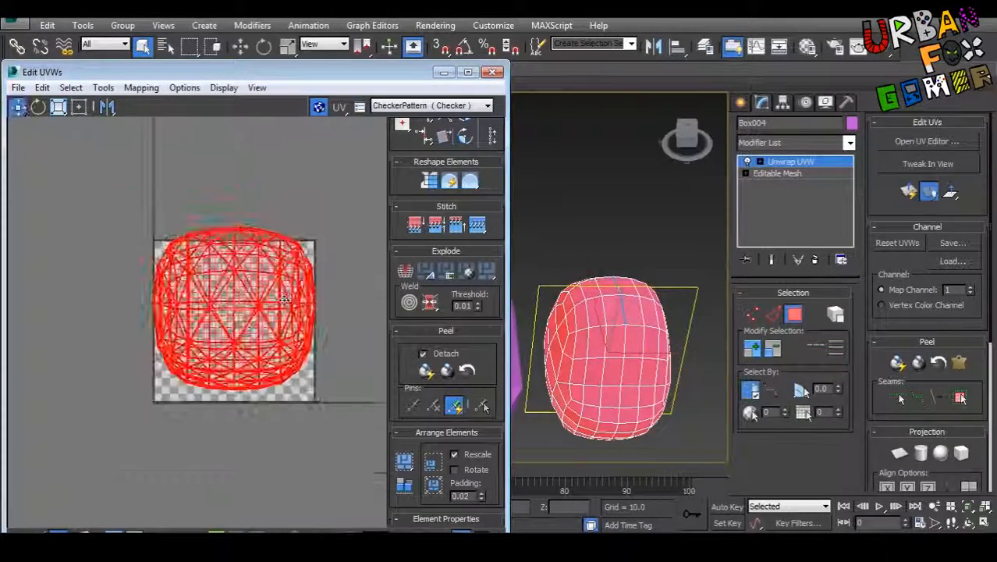
left_click(446, 372)
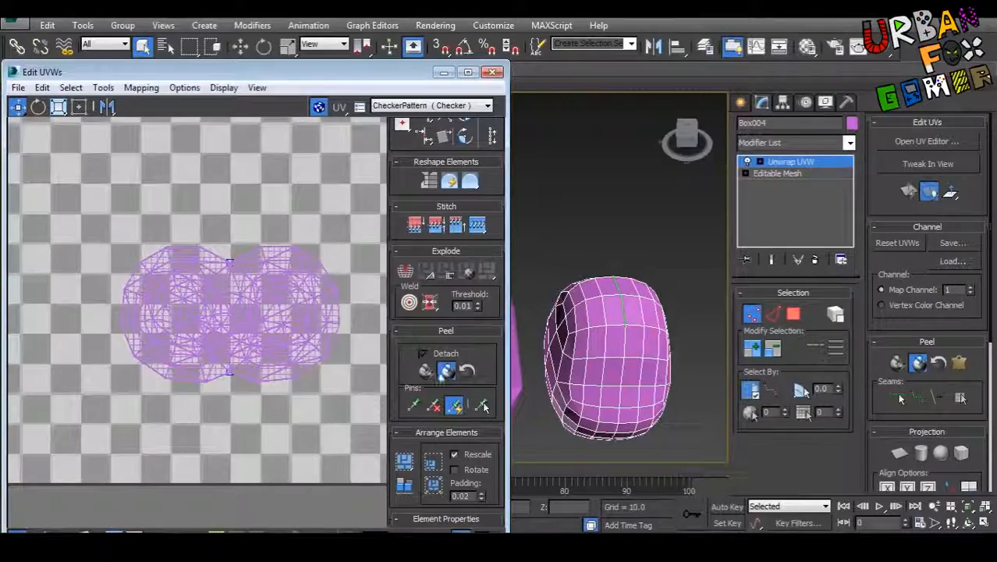
left_click(444, 373)
Step: Enlarge the peeled shell with the Freeform tool to the height of the texture area and centre it there
scroll(175, 200, "down", 2)
left_click(79, 108)
scroll(125, 226, "down", 3)
middle_click_drag(184, 245, 195, 285)
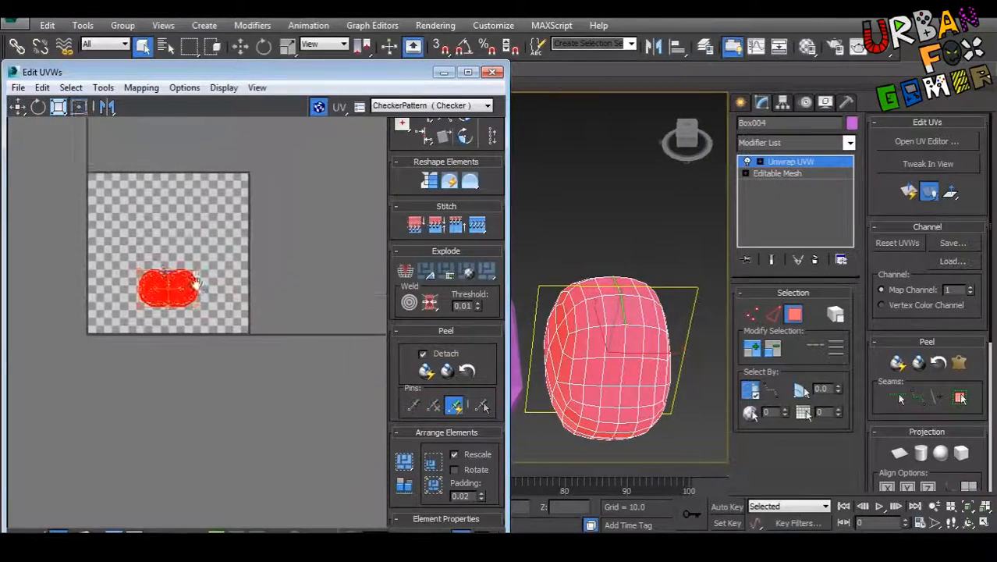
left_click_drag(200, 270, 396, 146)
left_click_drag(328, 210, 240, 237)
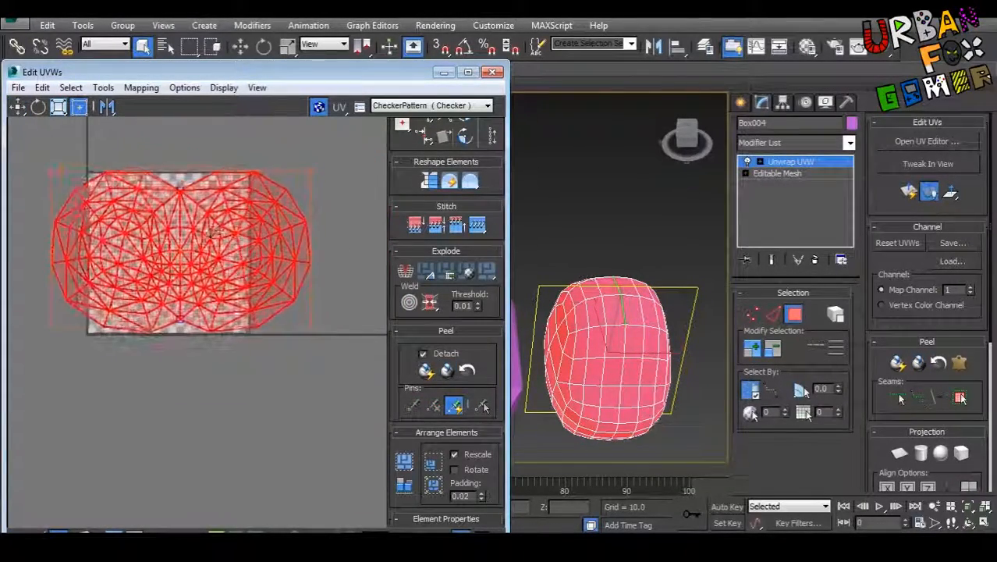
Step: Apply the CheckerPattern to the dense purple shape, clear the polygon selection and examine the checkers around the model for distortion
left_click(431, 105)
left_click(434, 120)
middle_click_drag(585, 195, 600, 220, "alt")
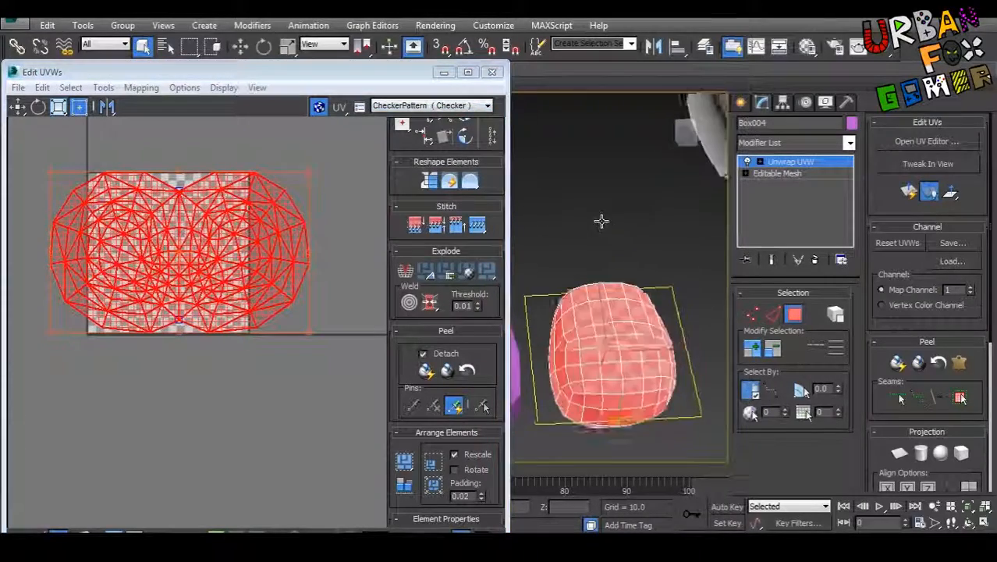
scroll(621, 338, "up", 5)
scroll(621, 341, "down", 5)
middle_click_drag(613, 318, 624, 294, "alt")
left_click(672, 306)
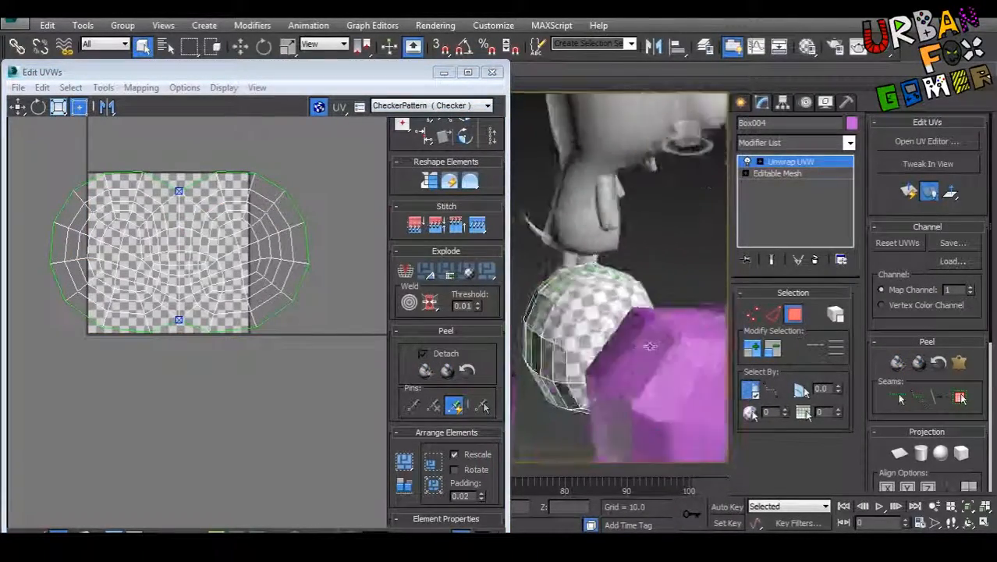
middle_click_drag(593, 336, 520, 355, "alt")
middle_click_drag(302, 257, 238, 286)
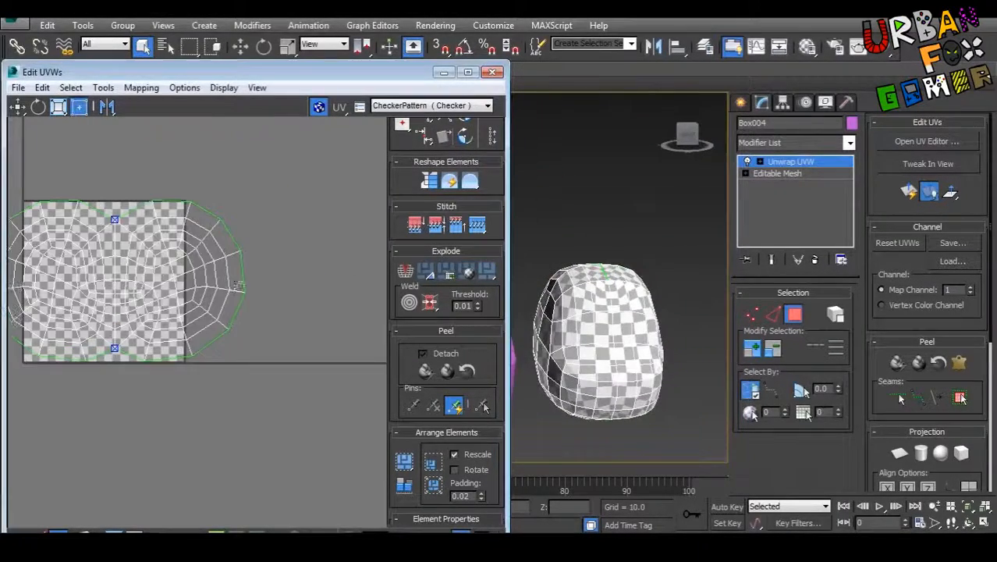
Step: Close the UV editor and convert the dense purple shape to an Editable Poly
left_click(492, 72)
scroll(546, 312, "down", 3)
right_click(458, 304)
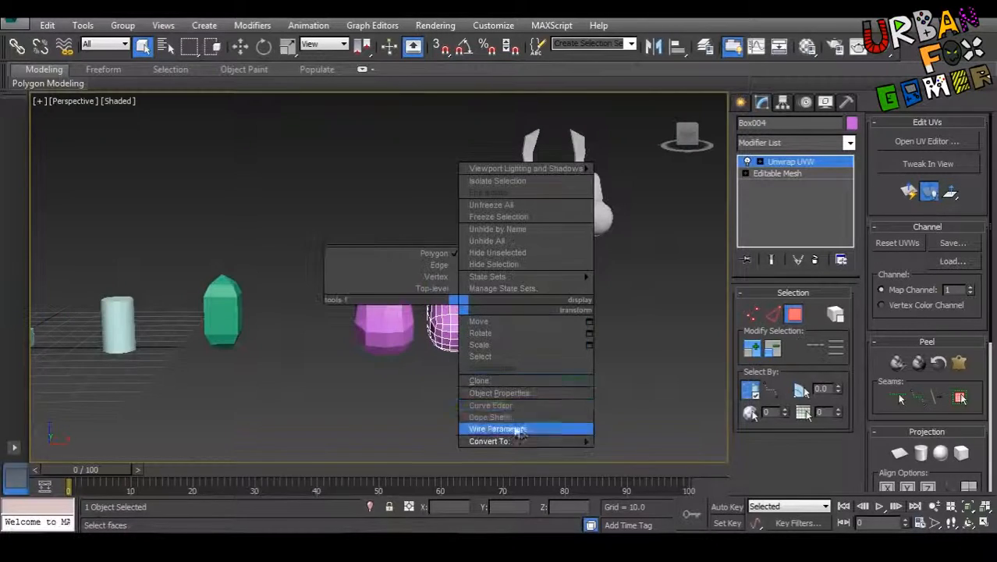
mouse_move(530, 441)
left_click(624, 452)
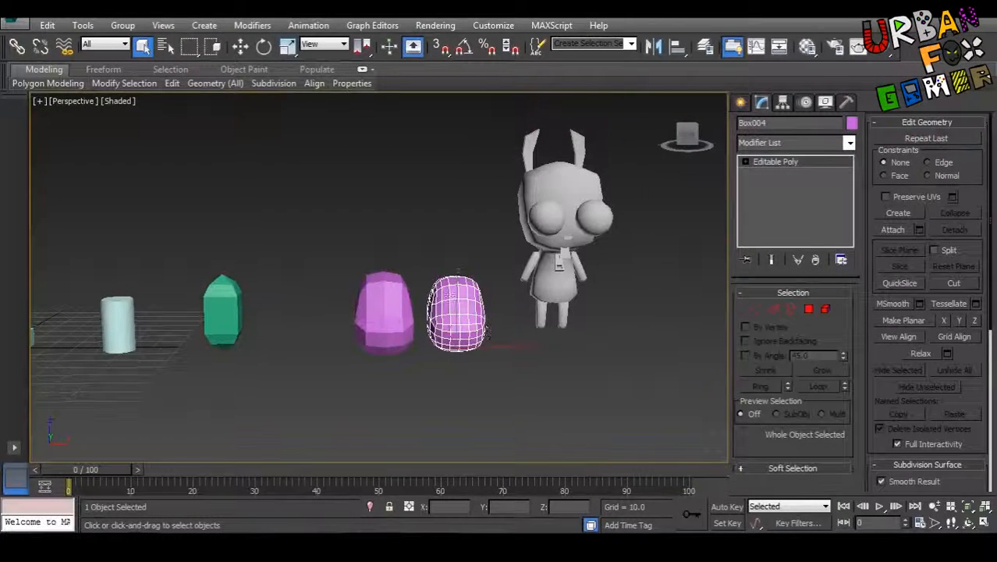
Step: Select the grey character body, add an Unwrap UVW modifier to it and open its UV editor
middle_click_drag(485, 358, 447, 355)
scroll(317, 384, "up", 8)
scroll(317, 384, "down", 5)
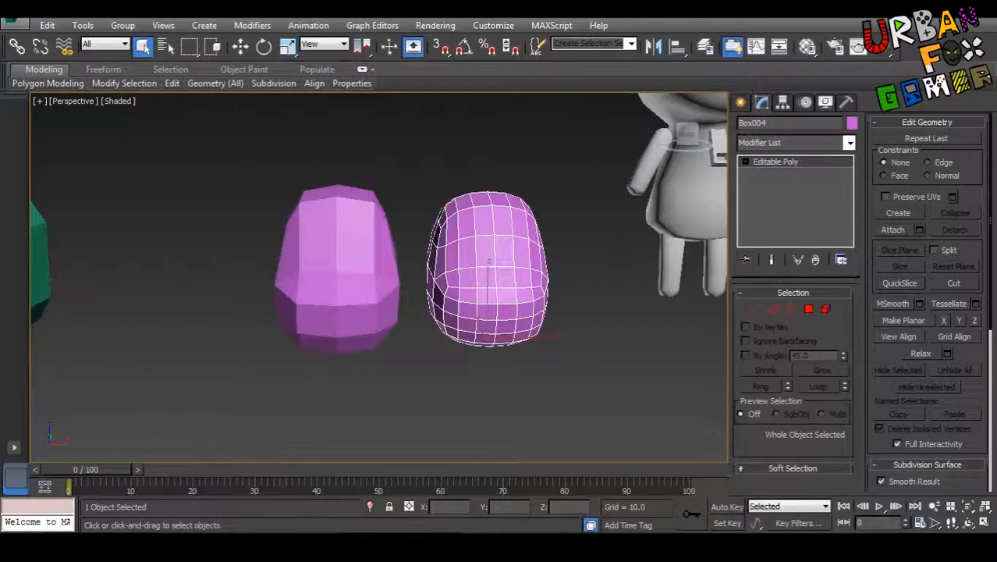
scroll(394, 264, "down", 6)
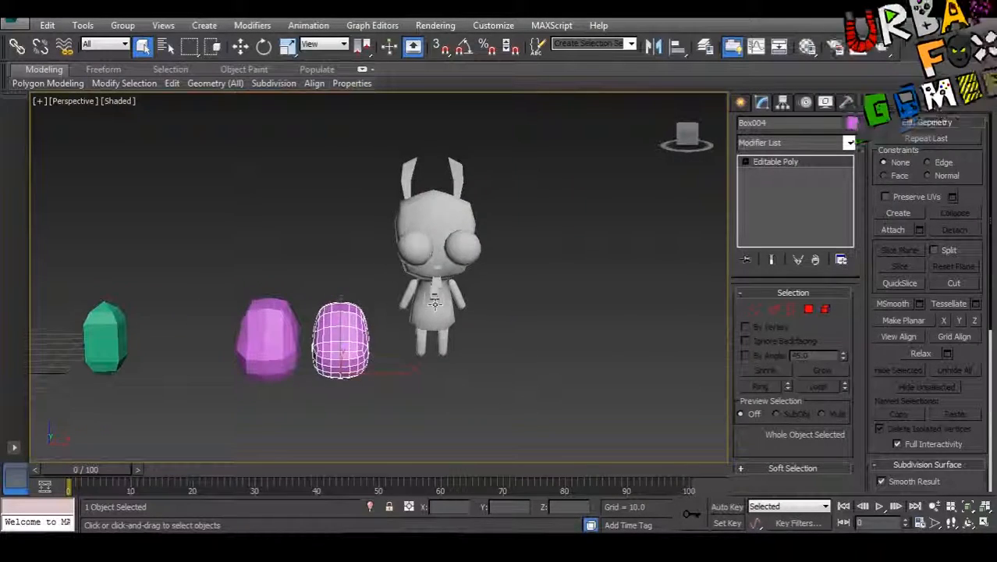
left_click(436, 303)
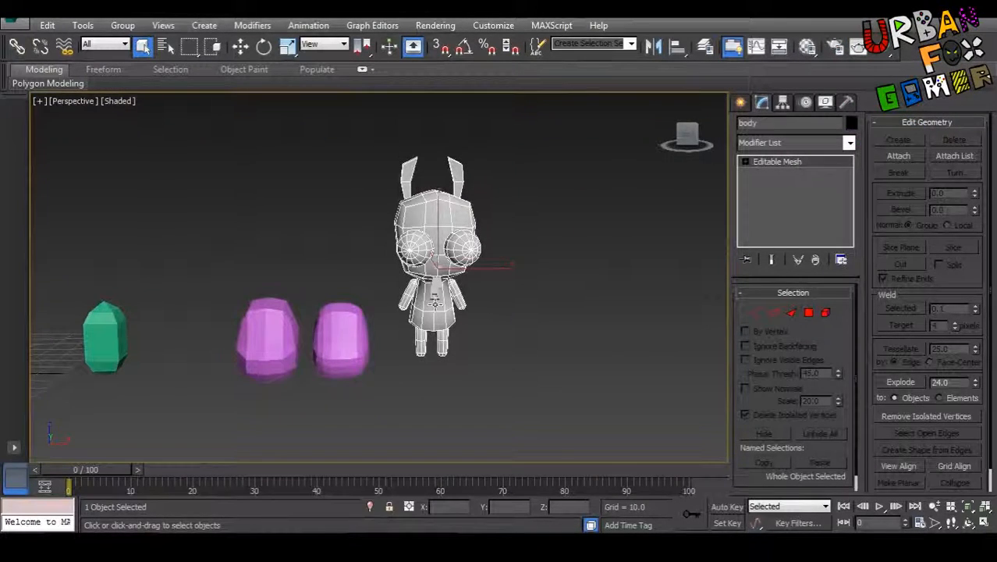
middle_click_drag(435, 303, 344, 329, "alt")
left_click(456, 333)
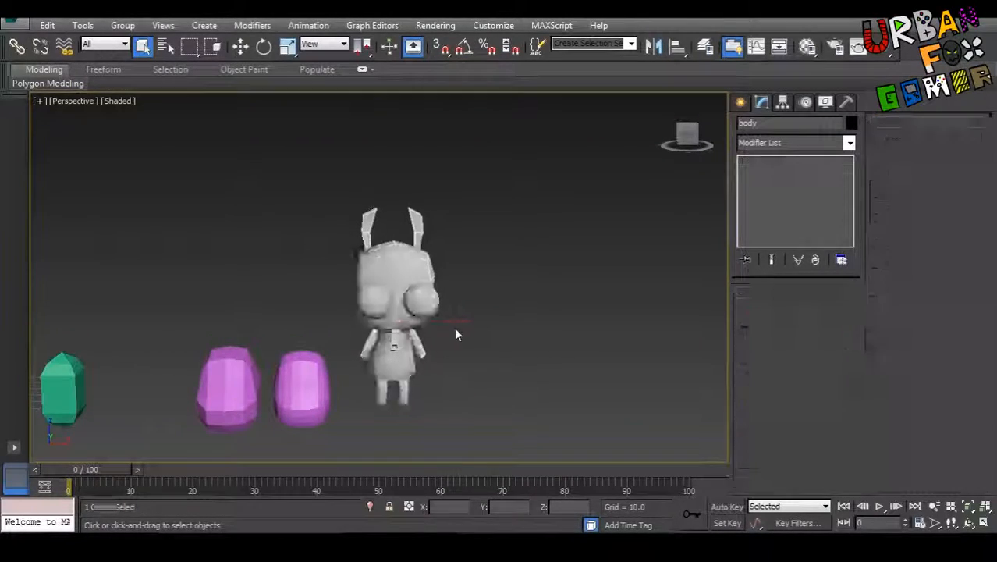
left_click(836, 144)
scroll(814, 370, "down", 15)
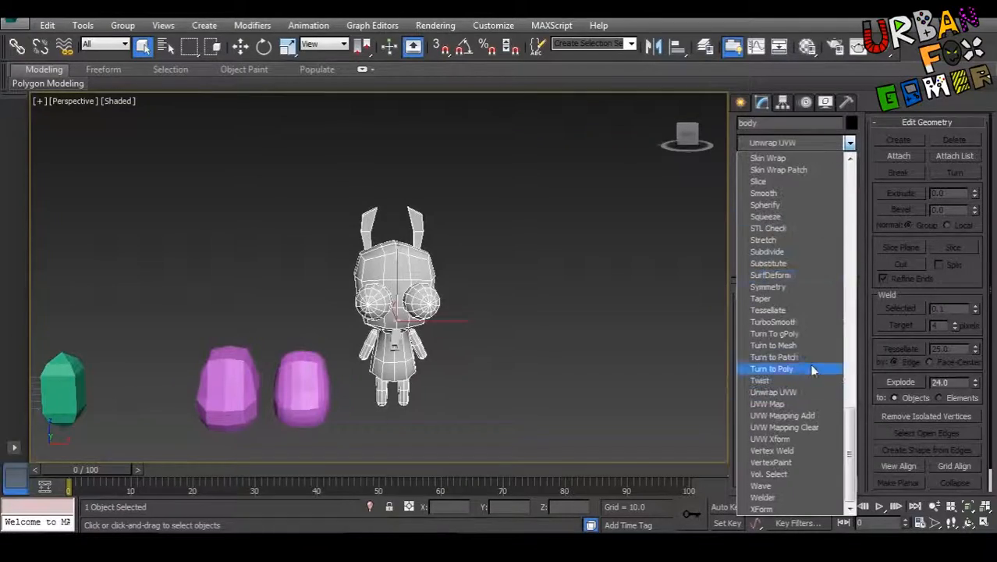
left_click(776, 384)
left_click(953, 144)
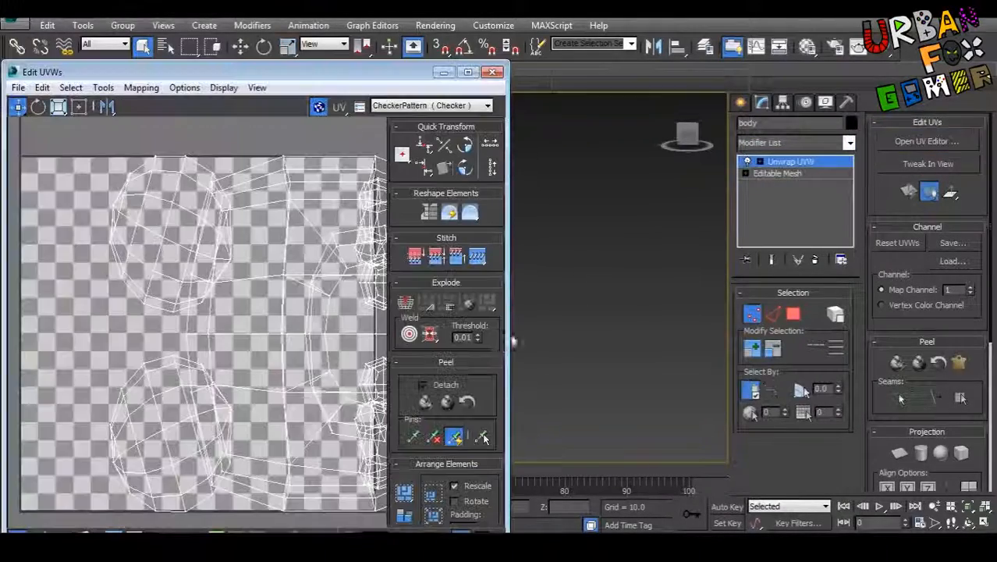
Step: In polygon mode, select a polygon on each of the character's arms in turn and examine its place in the UV layout
scroll(257, 320, "down", 3)
middle_click_drag(707, 307, 642, 326, "alt")
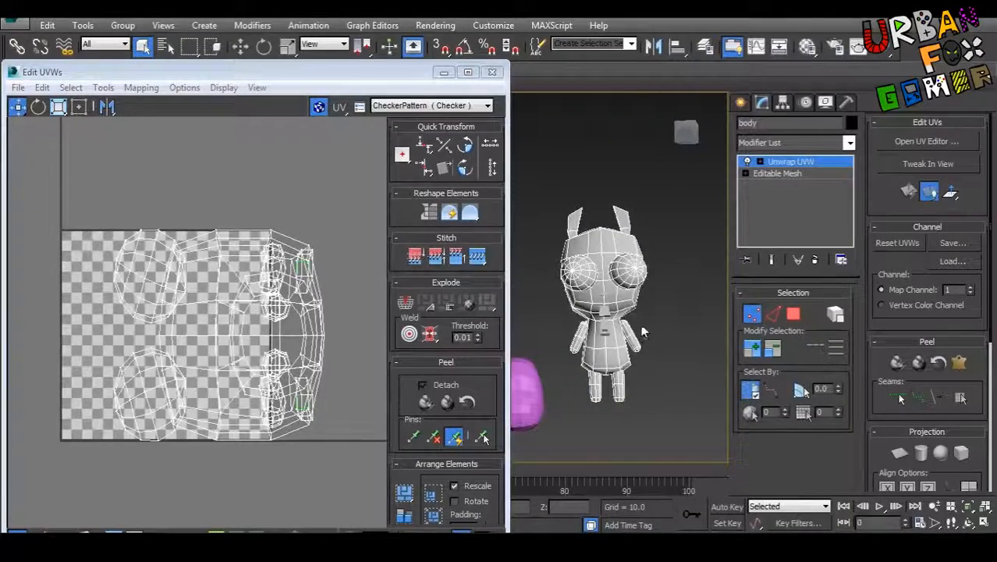
right_click(641, 321)
left_click(615, 267)
left_click(630, 341)
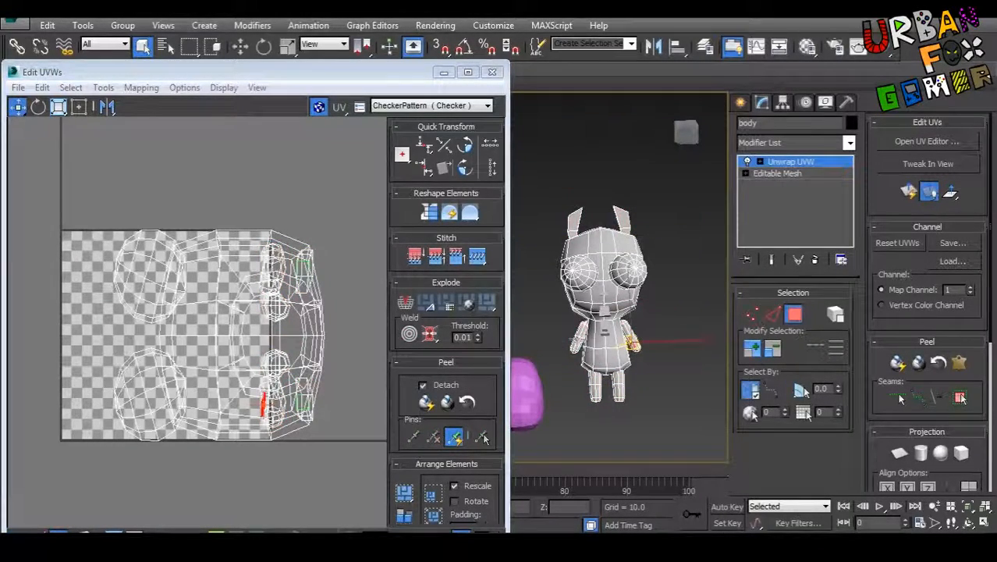
left_click(574, 341)
scroll(292, 239, "up", 3)
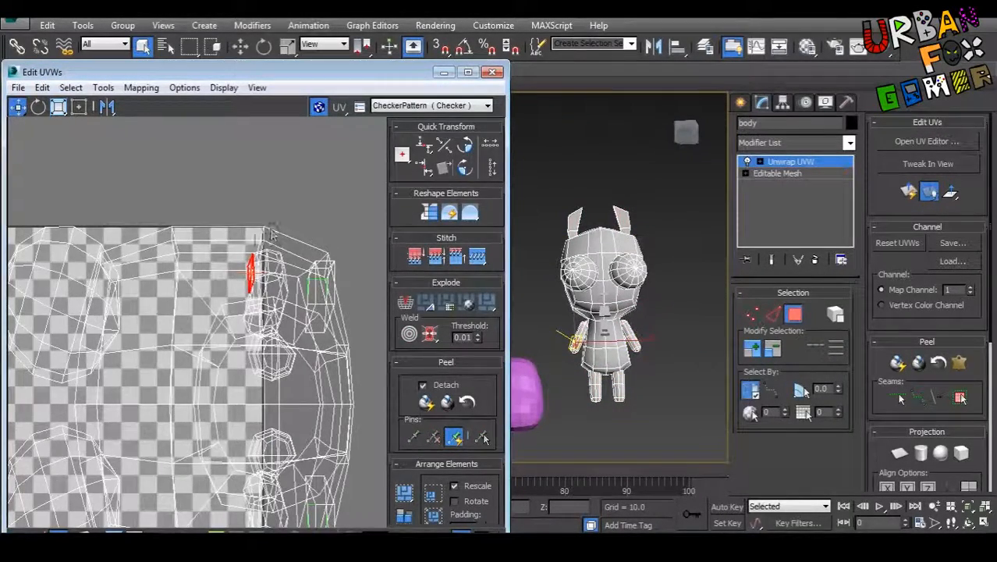
scroll(238, 300, "down", 2)
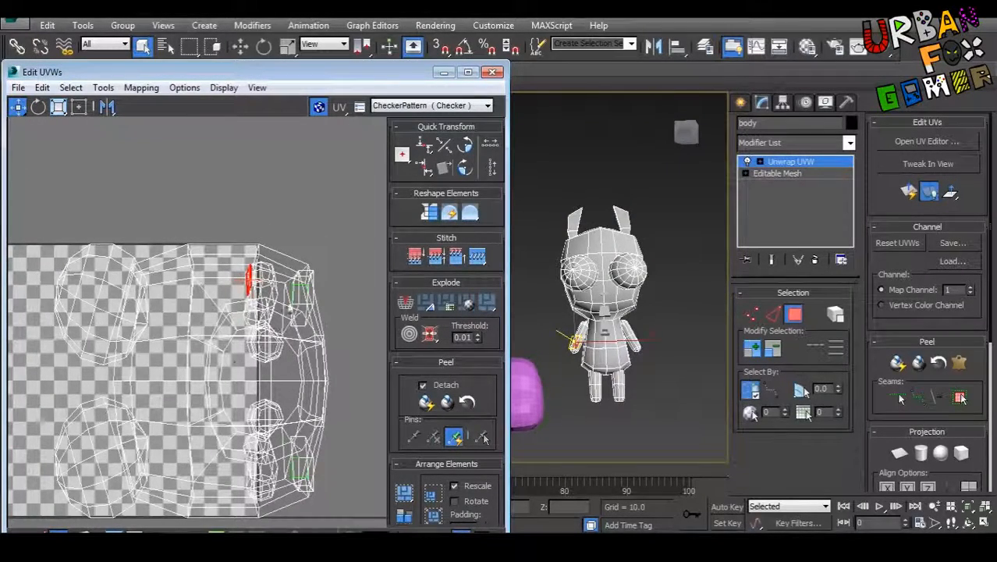
Step: Close the UV editor and convert the character body to an Editable Poly
left_click(489, 74)
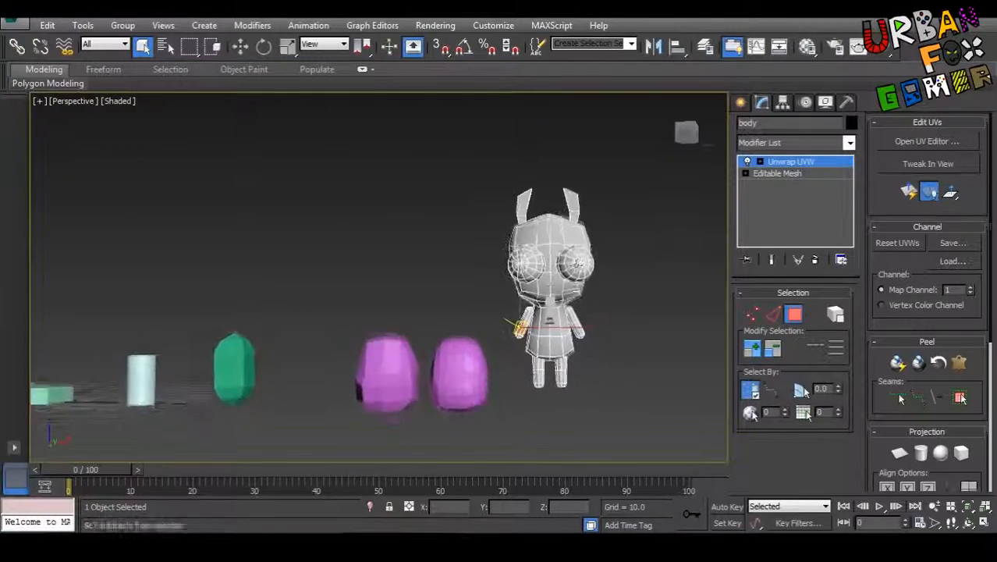
scroll(588, 320, "up", 5)
right_click(493, 245)
mouse_move(592, 384)
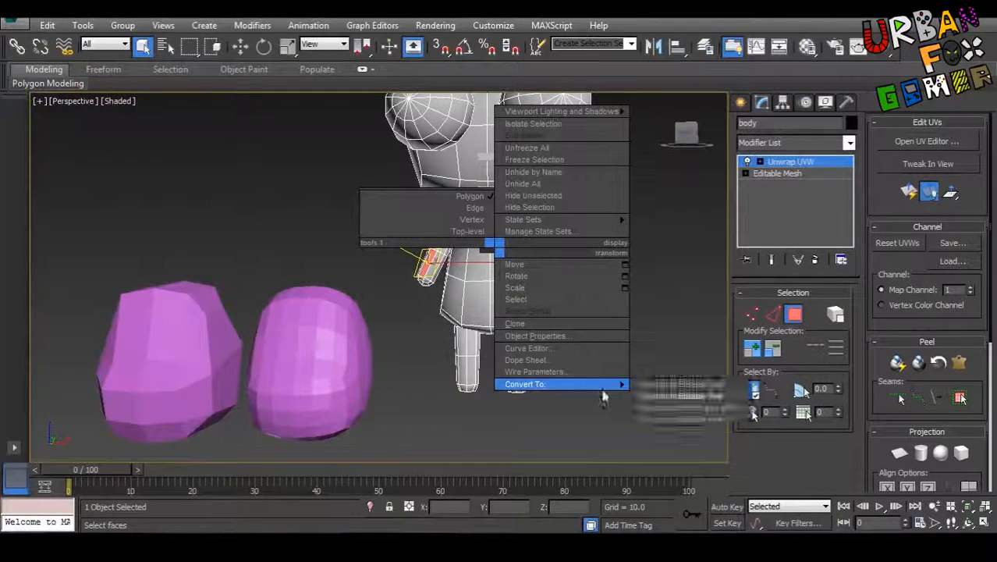
left_click(671, 396)
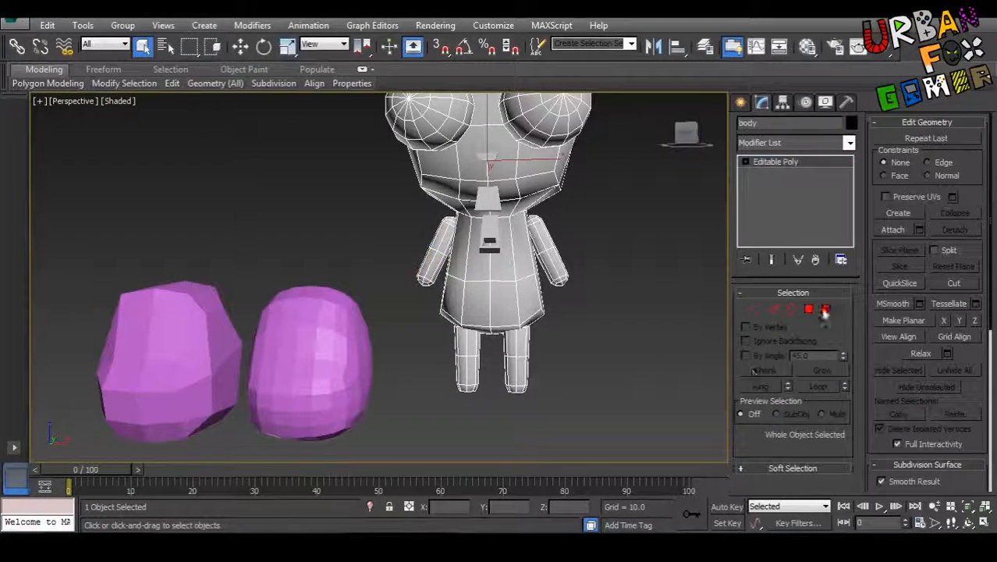
Step: In element mode, select the leg, arm, eye and ear on one side of the character body and delete them
left_click(825, 310)
scroll(519, 346, "down", 3)
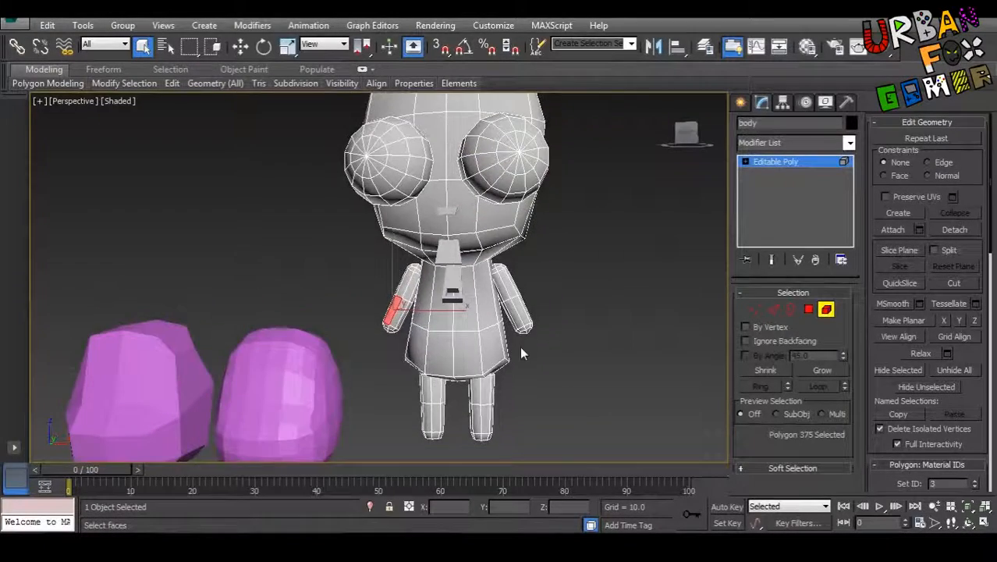
scroll(519, 346, "down", 2)
middle_click_drag(520, 346, 530, 342, "alt")
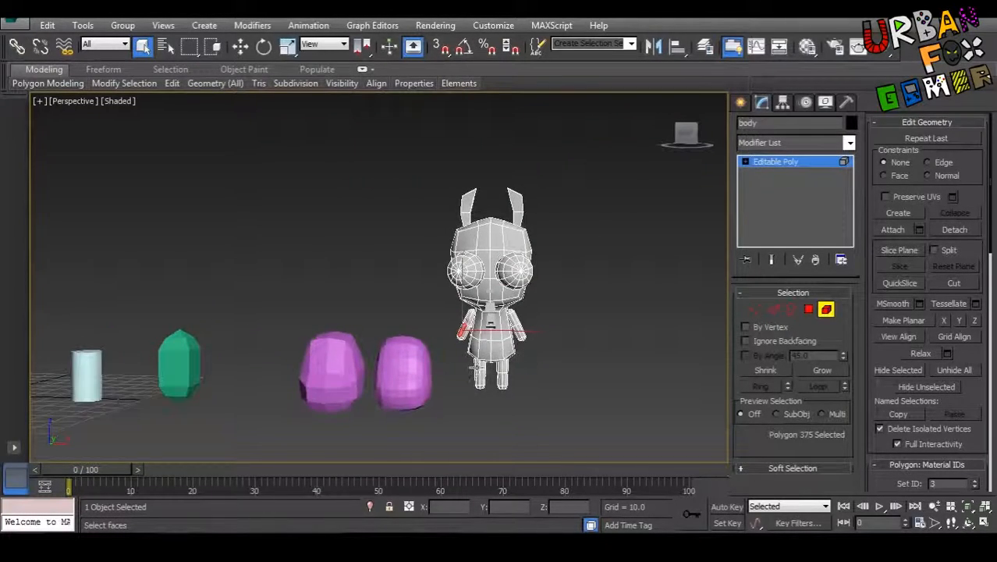
scroll(504, 371, "up", 5)
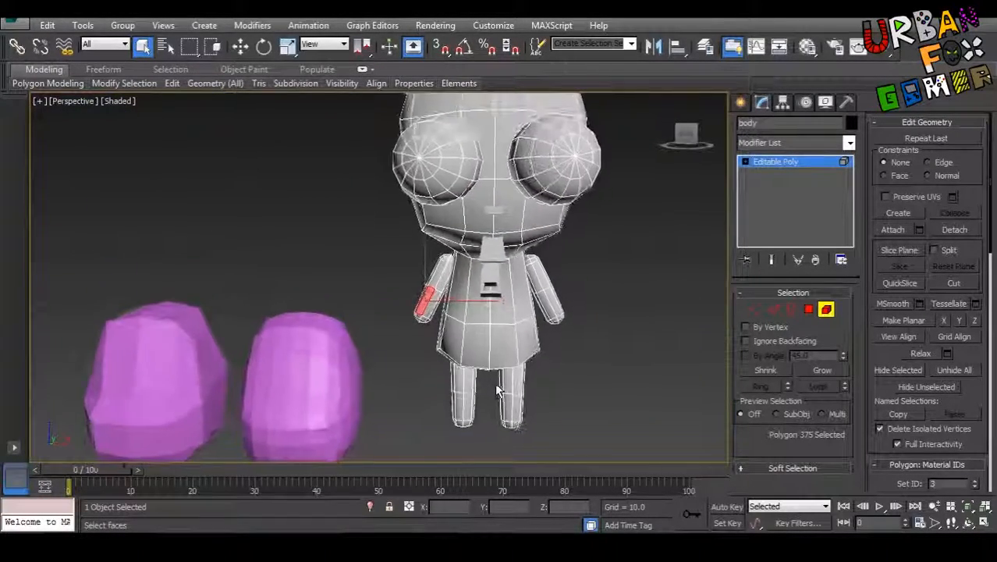
scroll(478, 386, "down", 5)
left_click(465, 394)
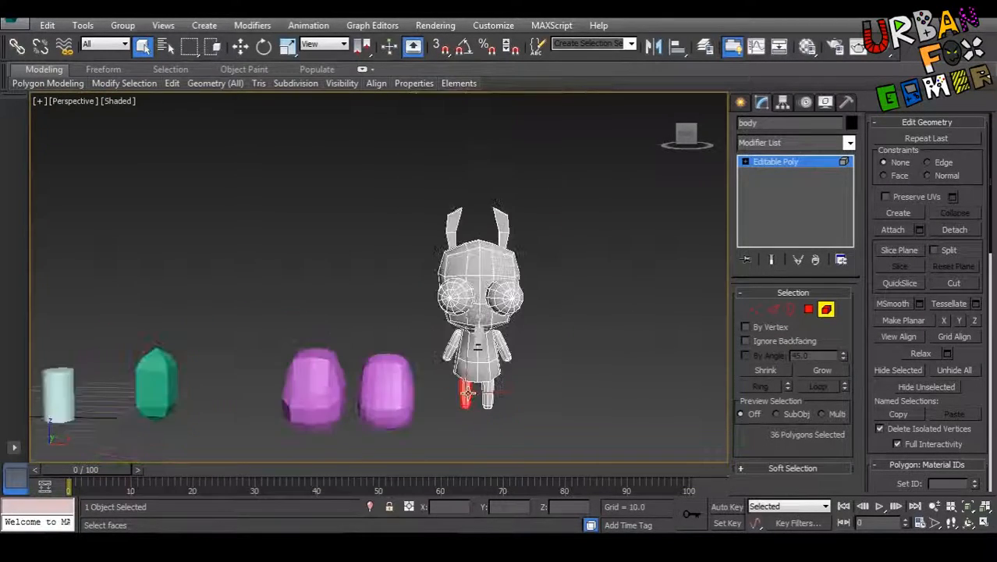
scroll(465, 393, "up", 5)
scroll(466, 397, "down", 4)
scroll(466, 402, "up", 1)
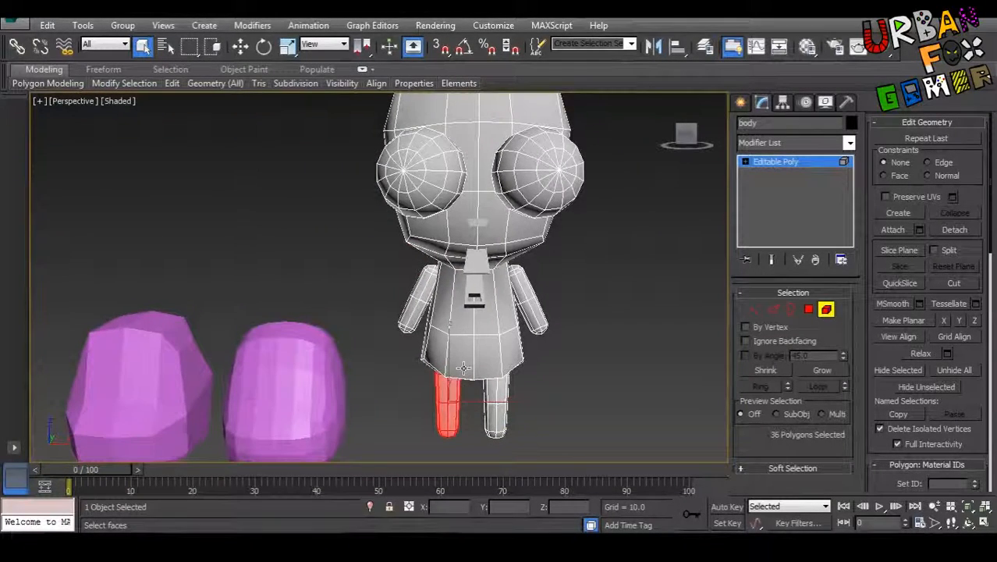
left_click(417, 284, "ctrl")
middle_click_drag(410, 242, 418, 327)
left_click(425, 285, "ctrl")
left_click(434, 158, "ctrl")
middle_click_drag(441, 175, 441, 182)
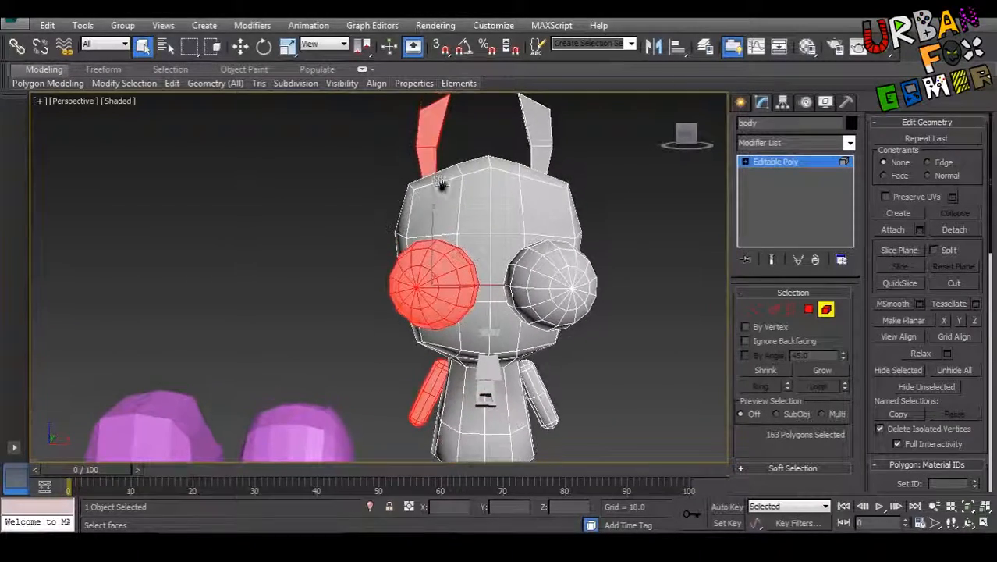
key("Delete")
Step: Select the remaining ear element and detach it from the body as a separate object
middle_click_drag(513, 316, 467, 209)
scroll(483, 273, "down", 5)
scroll(469, 320, "up", 5)
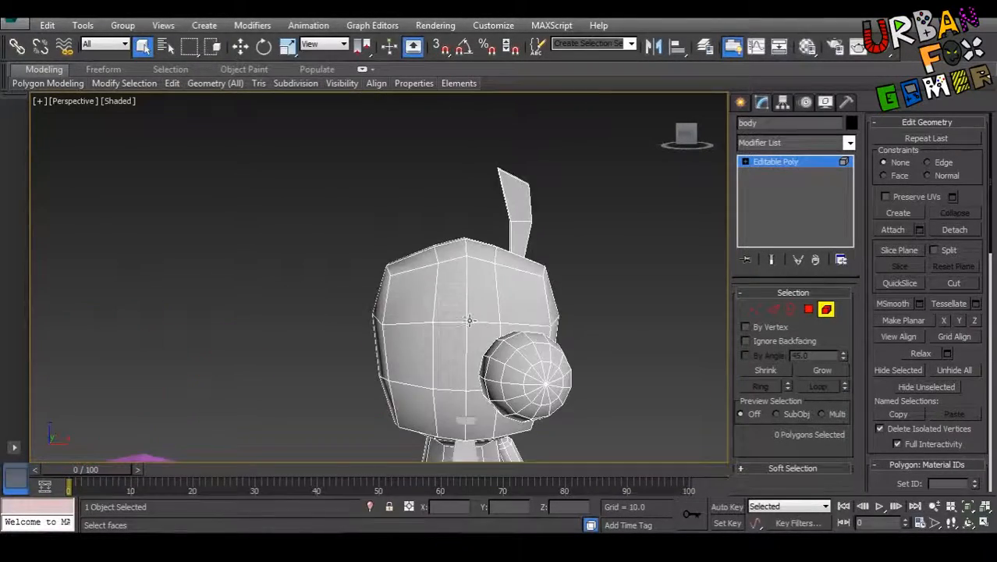
left_click(469, 320)
middle_click_drag(542, 379, 486, 321)
left_click(475, 158)
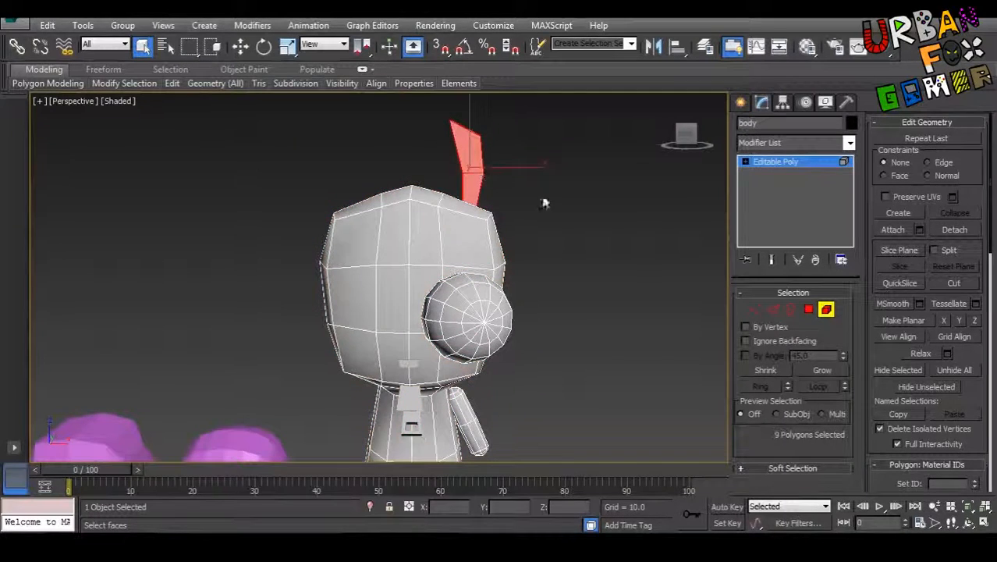
left_click(955, 229)
left_click(538, 279)
Step: Detach the remaining eye element as object Object002, leave element mode and deselect the body
left_click(492, 308)
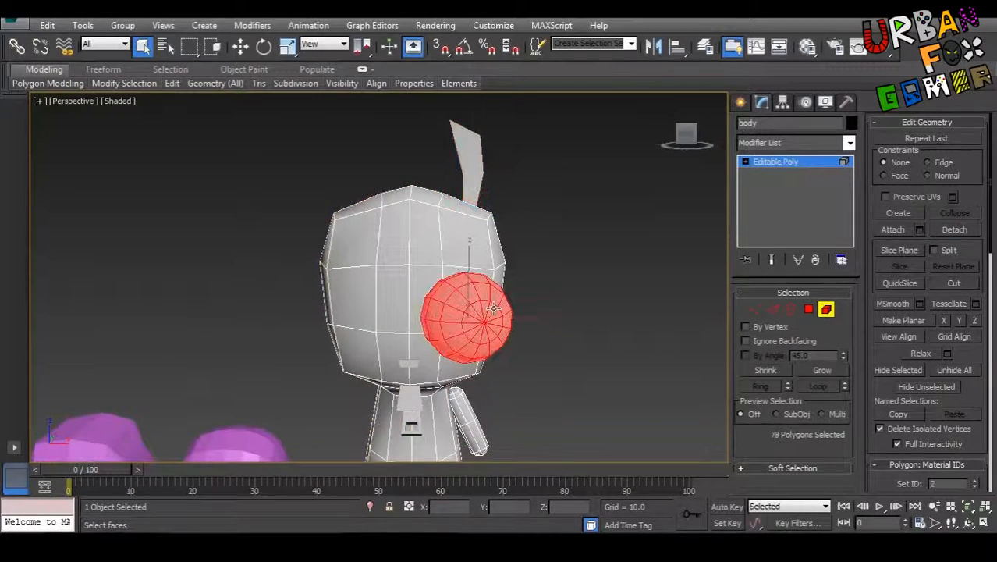
left_click(953, 230)
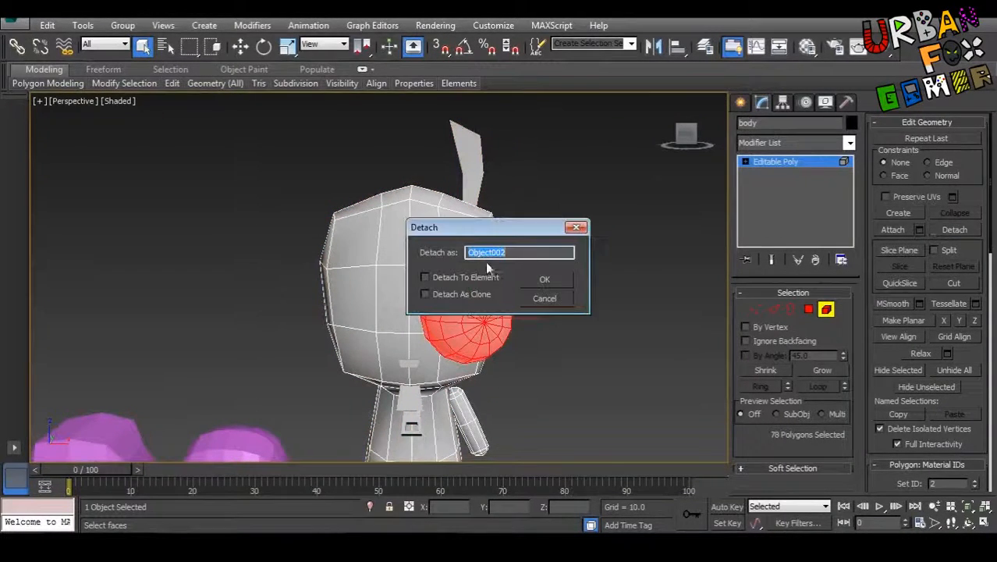
left_click(539, 279)
left_click(826, 308)
left_click(569, 346)
middle_click_drag(519, 429, 555, 323)
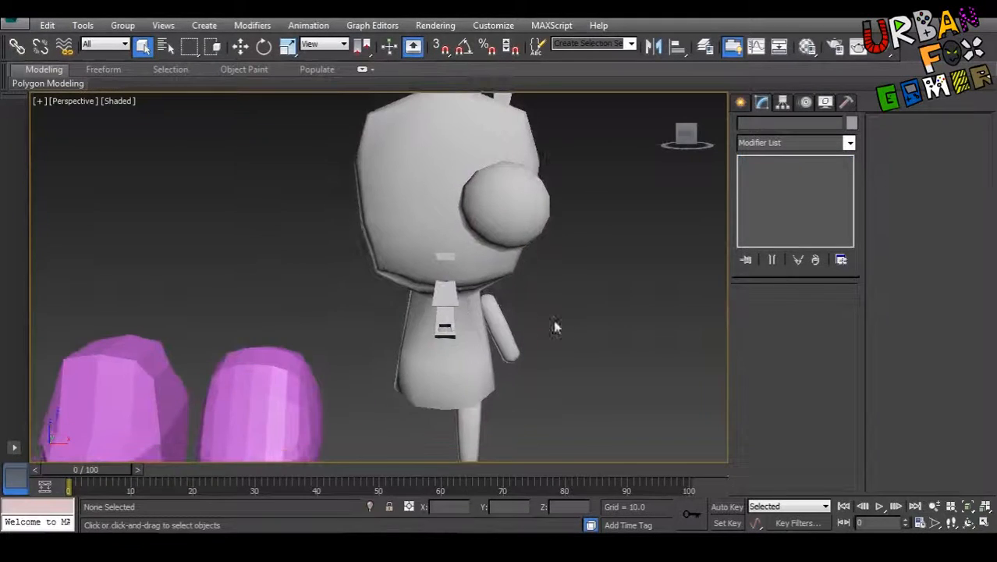
Step: Hide the small separate pieces in front of the character's face and chest
left_click(454, 322)
middle_click_drag(452, 320, 483, 287, "alt")
right_click(479, 283)
left_click(517, 239)
middle_click_drag(518, 239, 473, 307, "alt")
left_click(308, 261)
key("z")
middle_click_drag(530, 355, 461, 360, "alt")
Step: Select the body in element mode and detach its remaining arm as object Object003
left_click(455, 332)
left_click(447, 328)
left_click(830, 308)
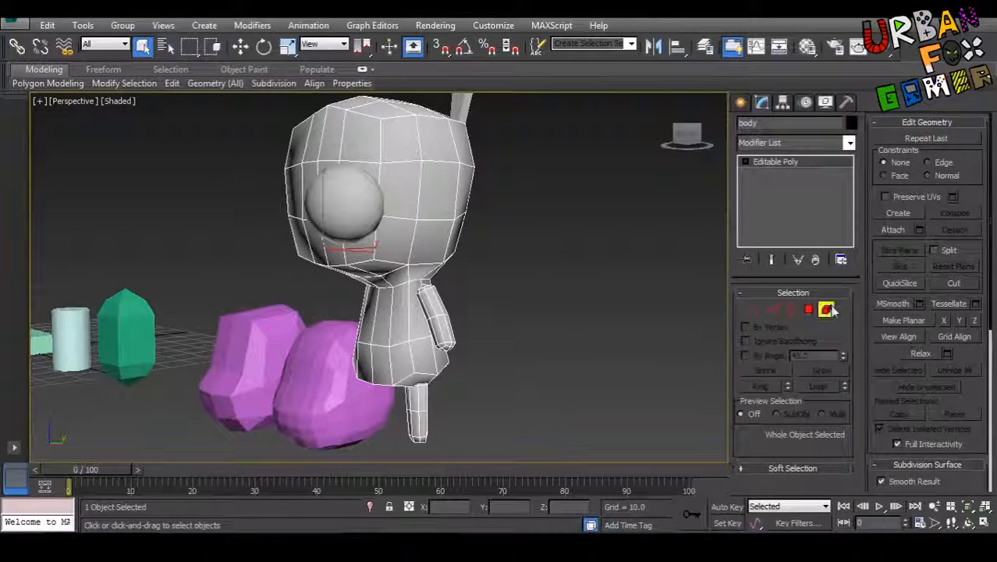
left_click(449, 328)
left_click(966, 229)
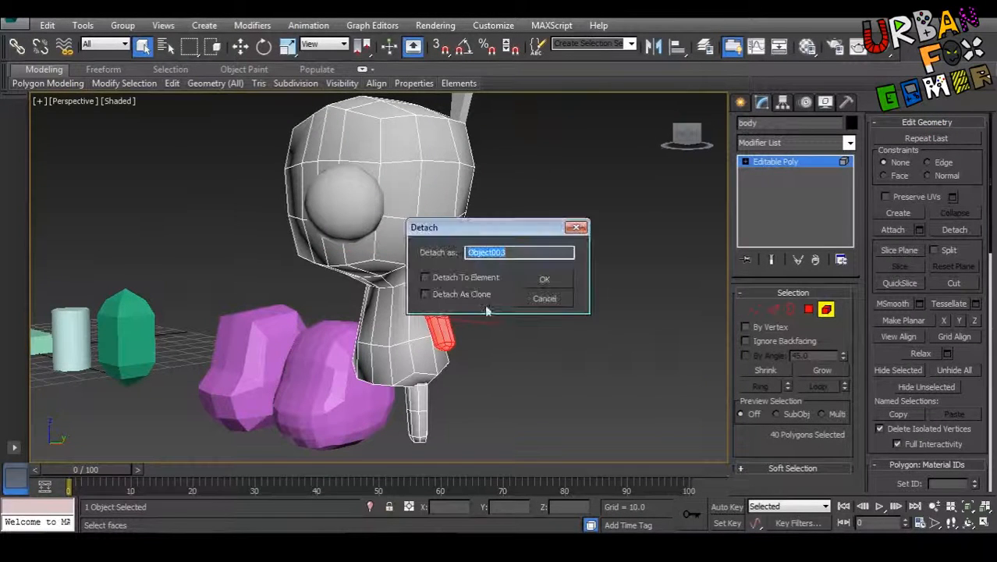
left_click(543, 278)
Step: Detach the remaining leg element as a separate object, then leave element mode and deselect the body
middle_click_drag(567, 284, 437, 386, "alt")
left_click(399, 404)
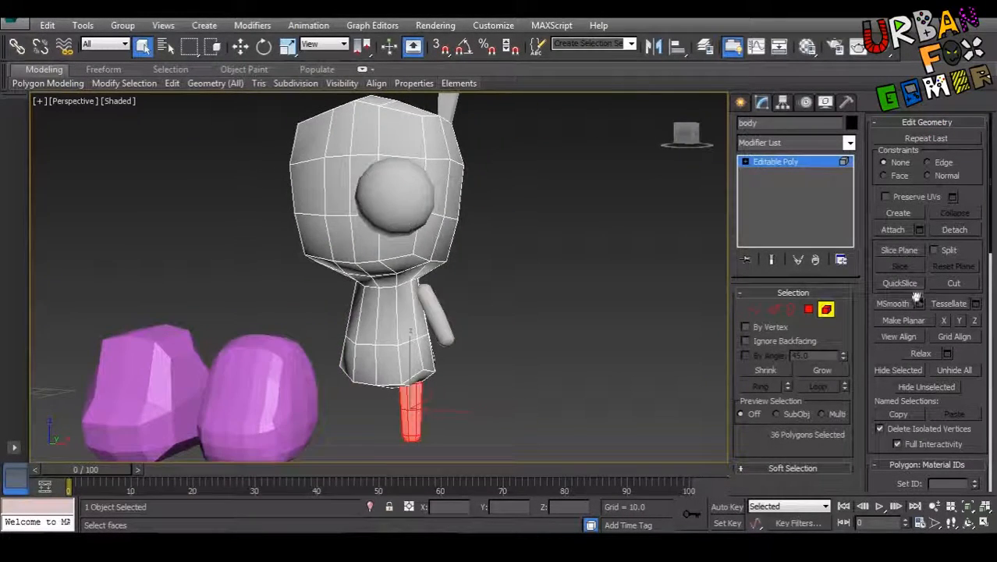
left_click(956, 230)
left_click(544, 279)
middle_click_drag(546, 281, 620, 312, "alt")
left_click(826, 313)
scroll(589, 318, "down", 3)
left_click(608, 308)
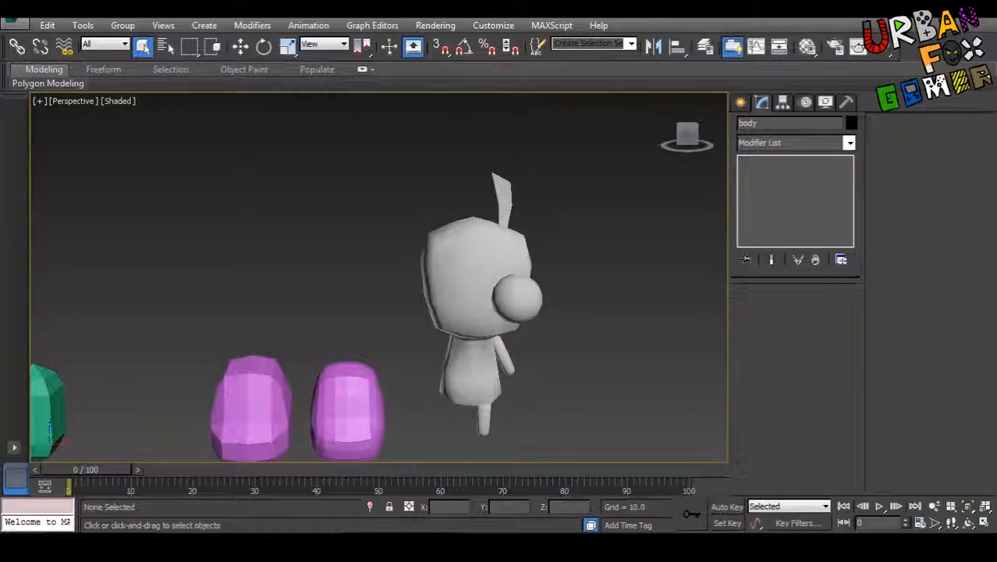
Step: Select the head-and-torso mesh and hide all unselected objects
left_click(480, 289)
middle_click_drag(577, 282, 590, 307, "alt")
right_click(491, 261)
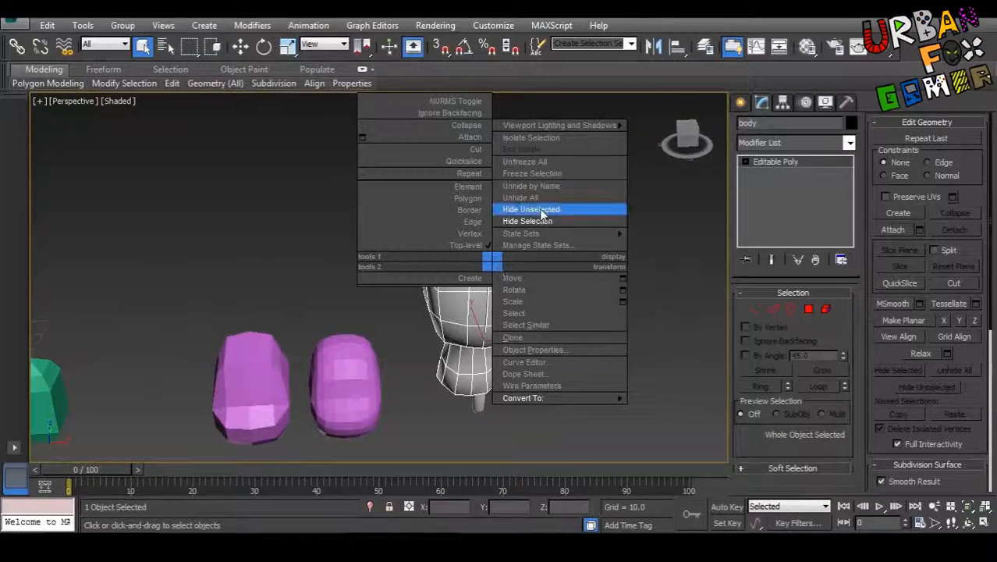
left_click(542, 210)
middle_click_drag(544, 212, 563, 251, "alt")
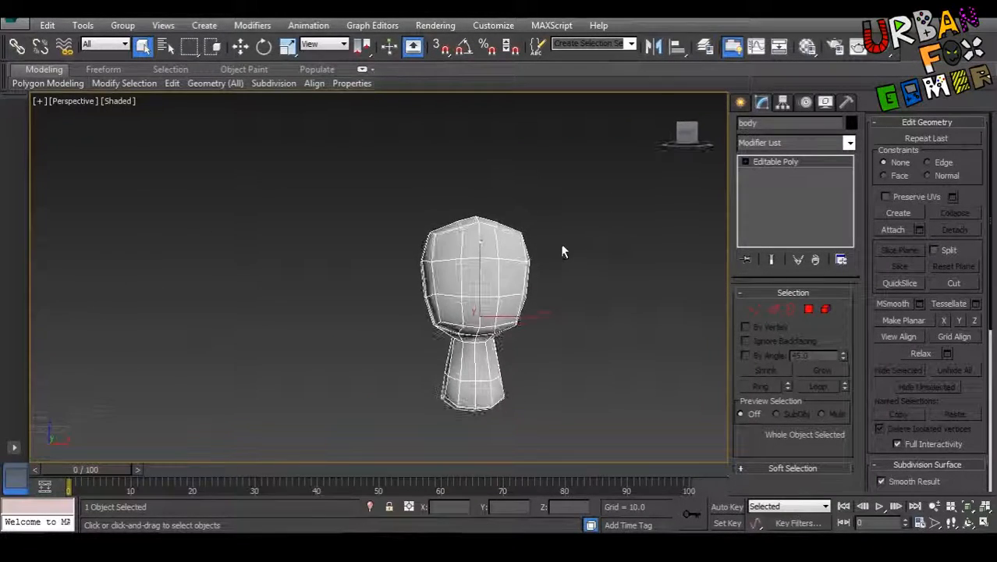
Step: Add an Unwrap UVW modifier to the head-and-torso mesh and display its layout in the UV editor
left_click(789, 143)
scroll(783, 312, "down", 15)
left_click(783, 393)
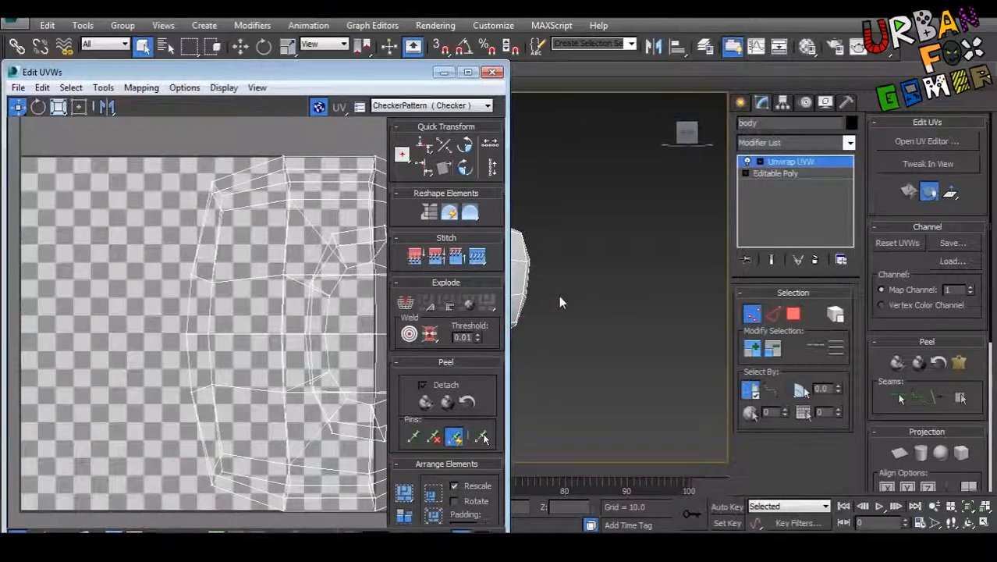
middle_click_drag(558, 295, 635, 279)
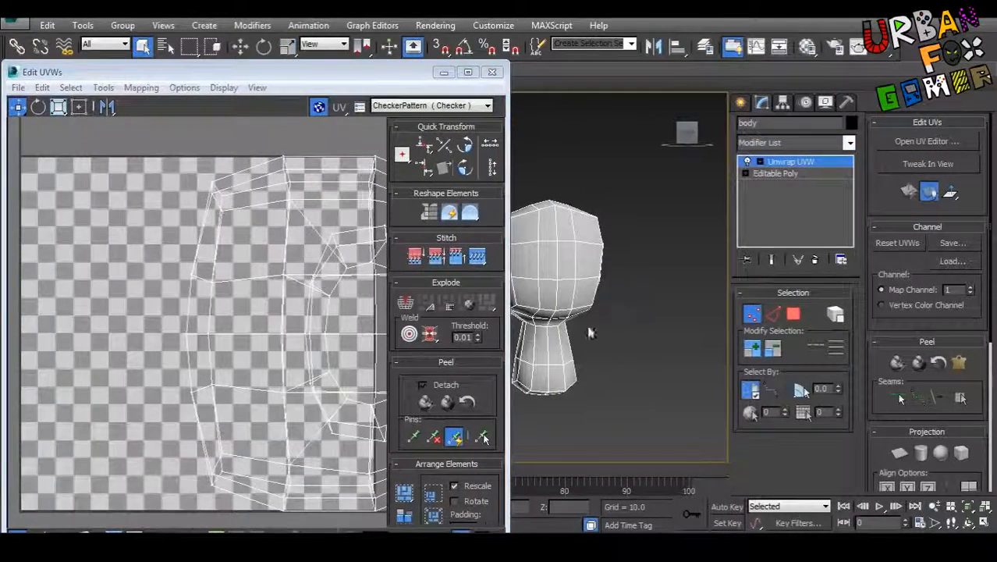
middle_click_drag(269, 281, 209, 285)
scroll(209, 286, "down", 1)
middle_click_drag(303, 296, 223, 287)
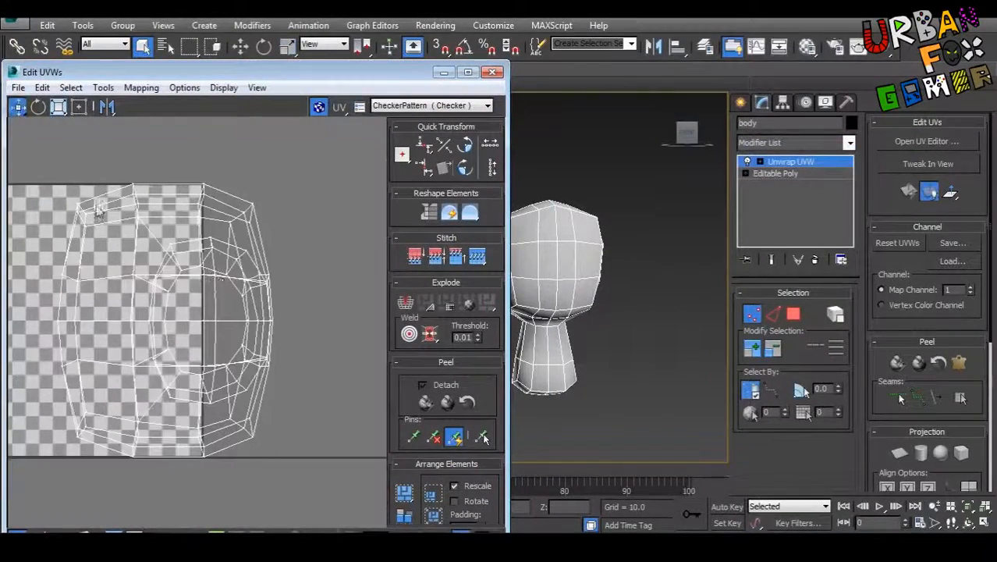
Step: Switch the unwrap to edge mode and select the centre-line edges running over the top and back of the head
middle_click_drag(641, 303, 527, 326, "alt")
right_click(629, 254)
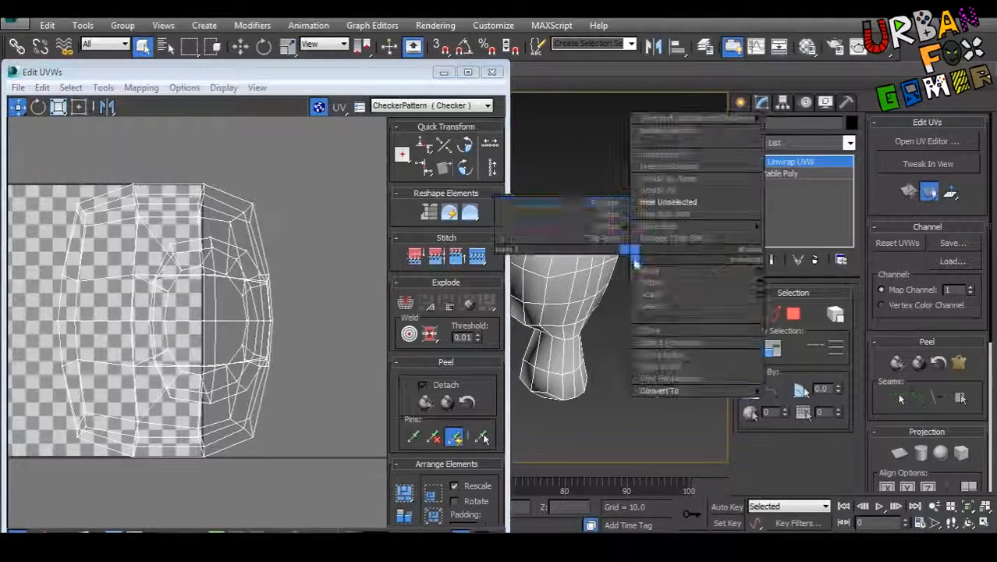
left_click(612, 216)
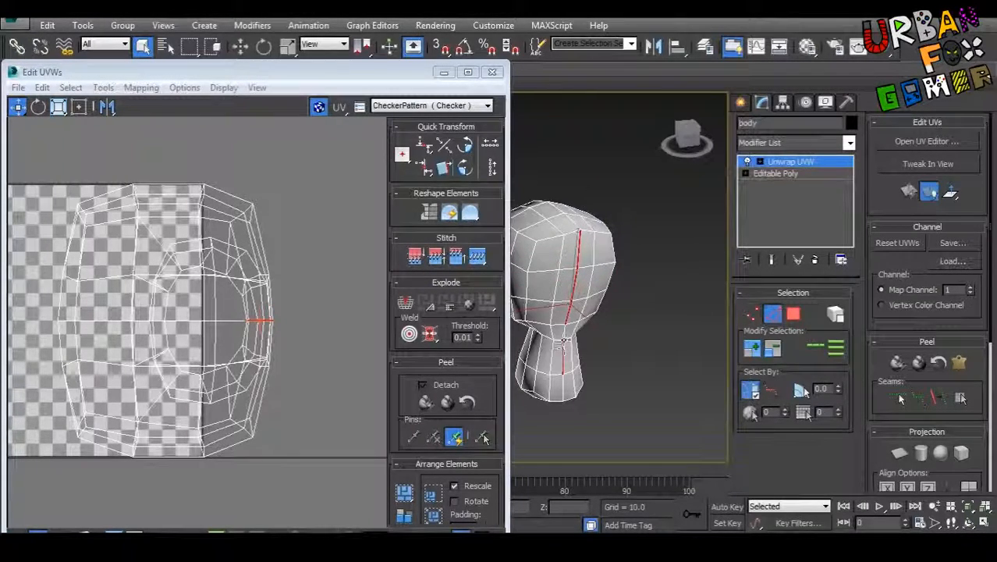
middle_click_drag(565, 365, 643, 298, "alt")
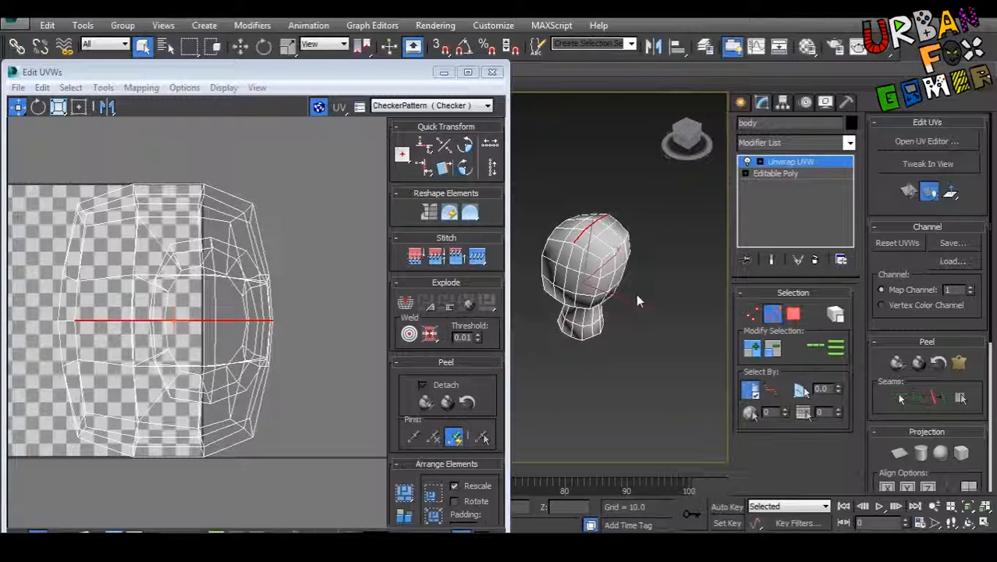
middle_click(221, 325)
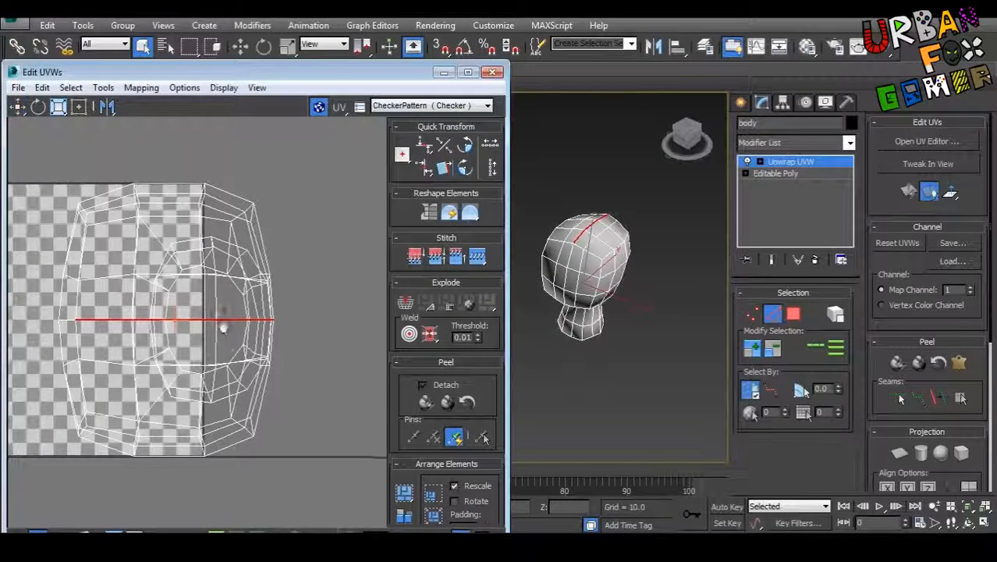
scroll(225, 325, "down", 2)
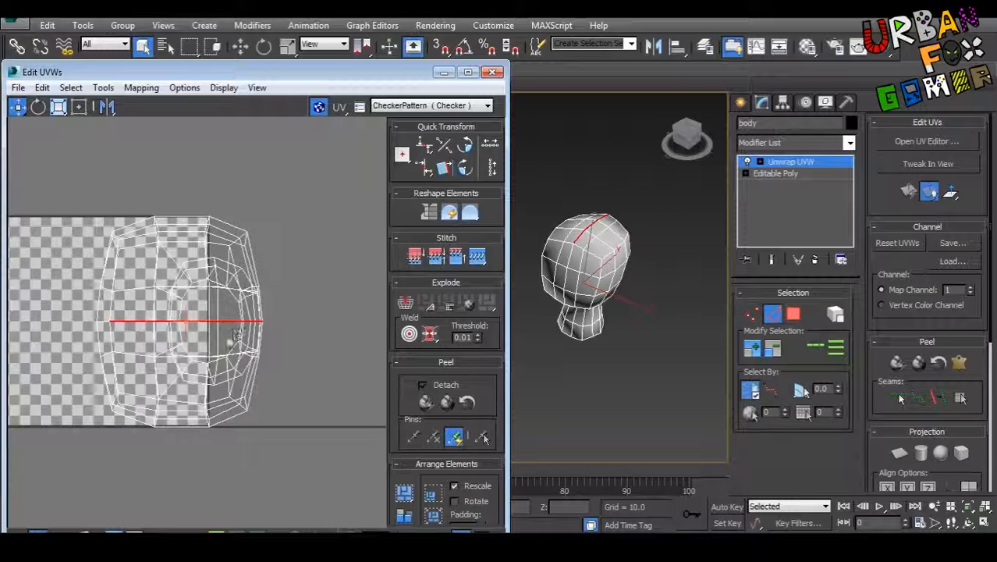